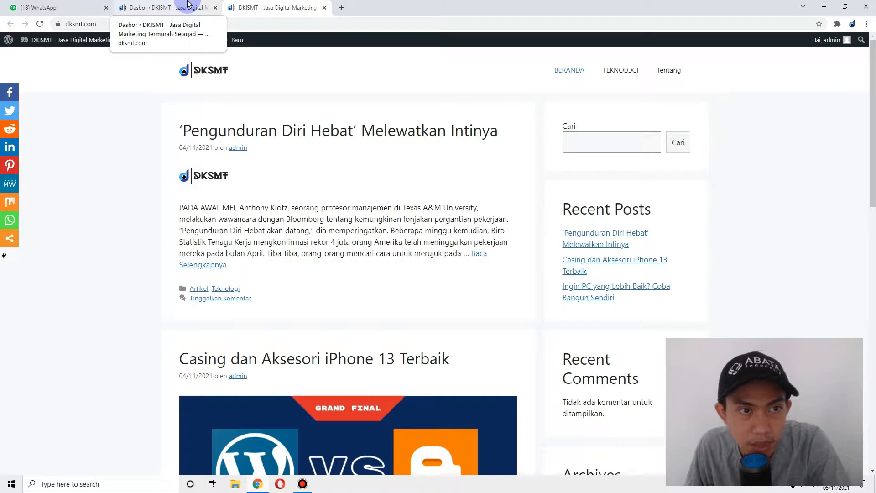
# - Look over the homepage and the iPhone 13 case article, then go to Tampilan > Tema in the admin
pyautogui.click(188, 3)
pyautogui.click(296, 4)
pyautogui.click(128, 4)
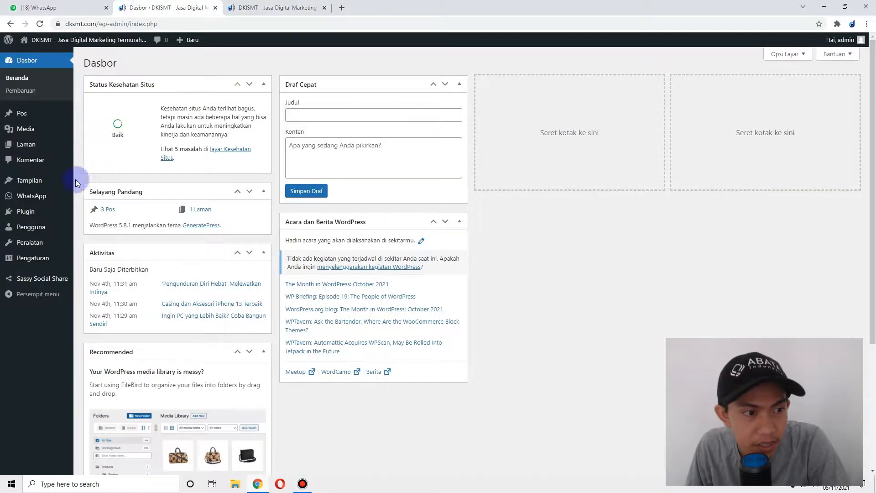
pyautogui.click(262, 4)
pyautogui.scroll(-10, 445, 182)
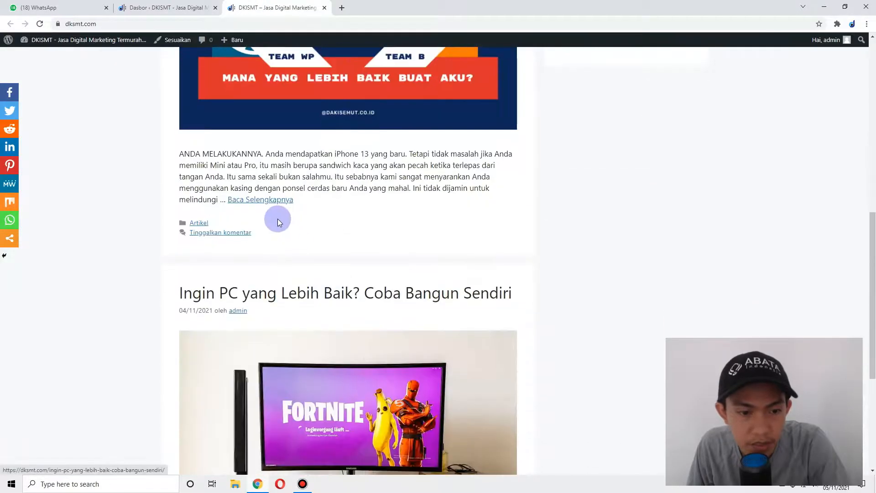
pyautogui.scroll(7, 280, 222)
pyautogui.click(308, 176)
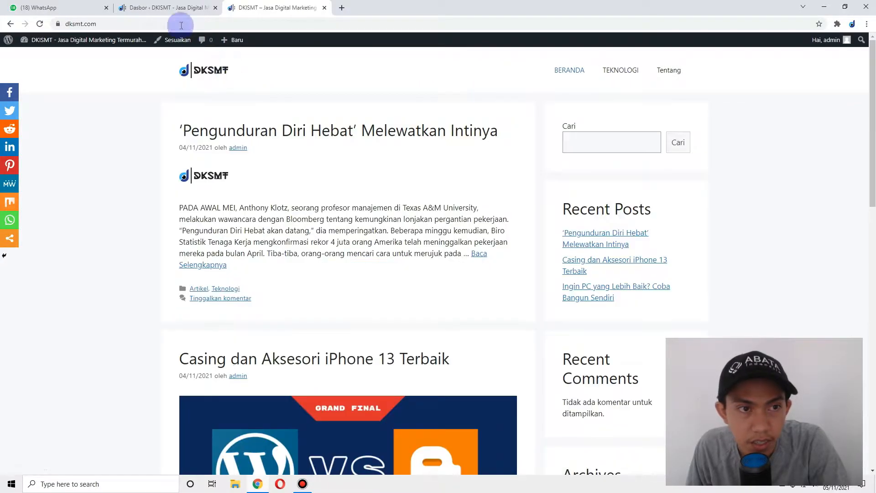
pyautogui.click(155, 4)
pyautogui.moveTo(29, 184)
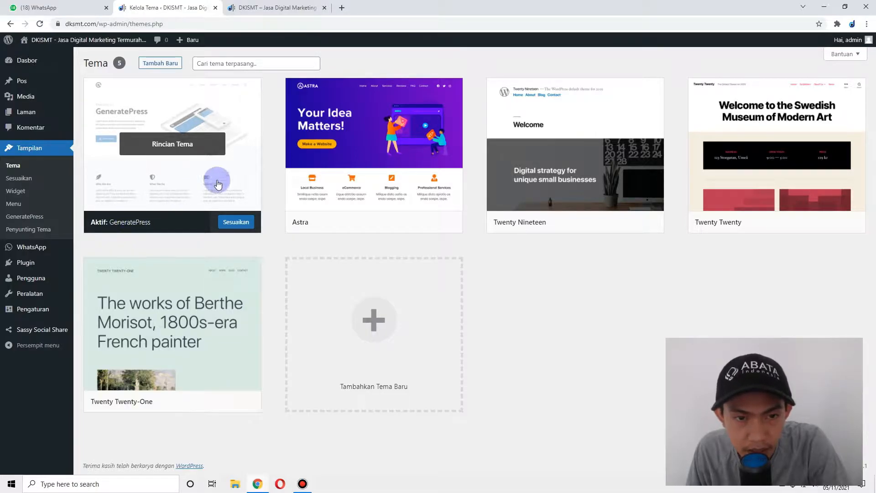
# - Activate Astra in place of GeneratePress and view the site's front page
pyautogui.moveTo(344, 172)
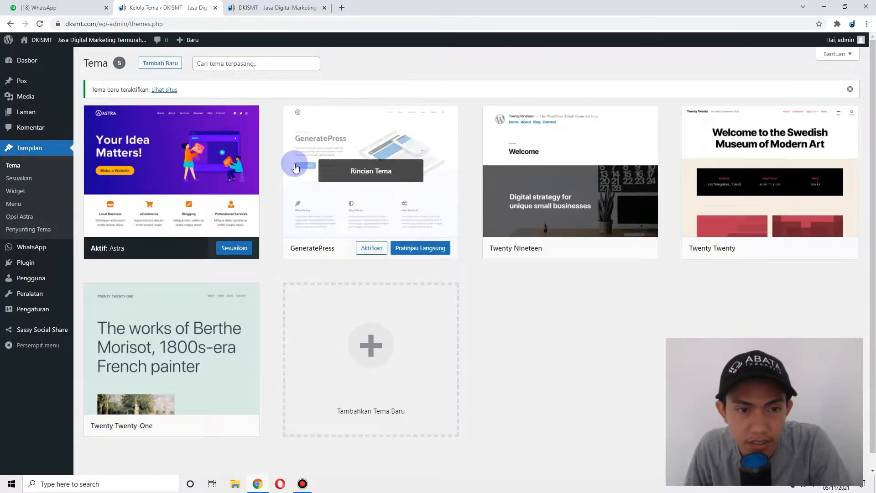
pyautogui.click(272, 8)
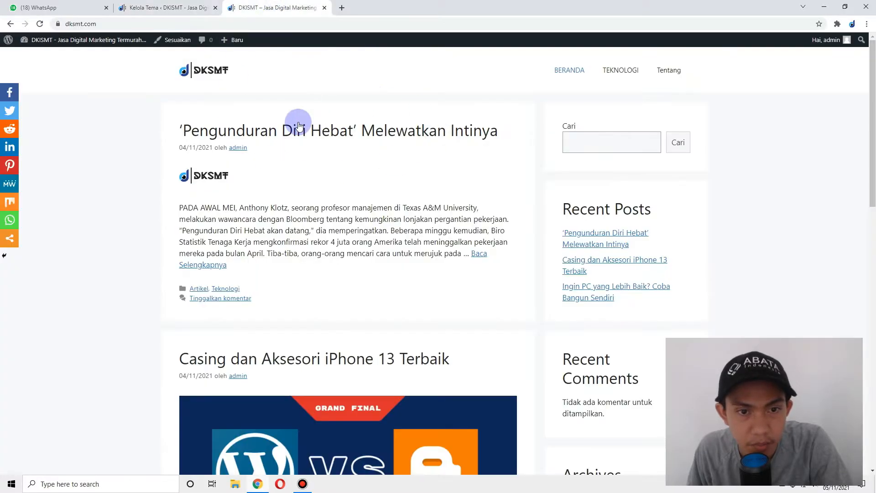
# - From Tampilan > Opsi Astra, follow the Starter Templates link to wpastra.com
pyautogui.click(162, 5)
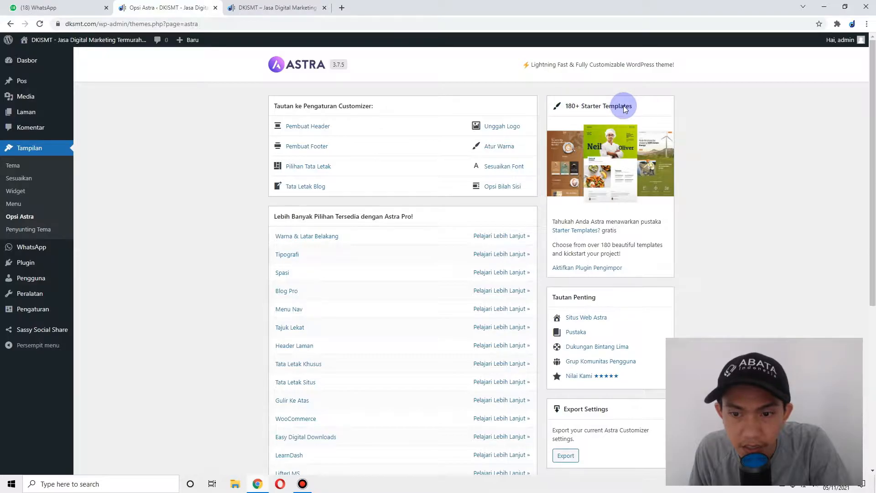
pyautogui.moveTo(551, 221); pyautogui.dragTo(628, 229)
pyautogui.click(625, 230)
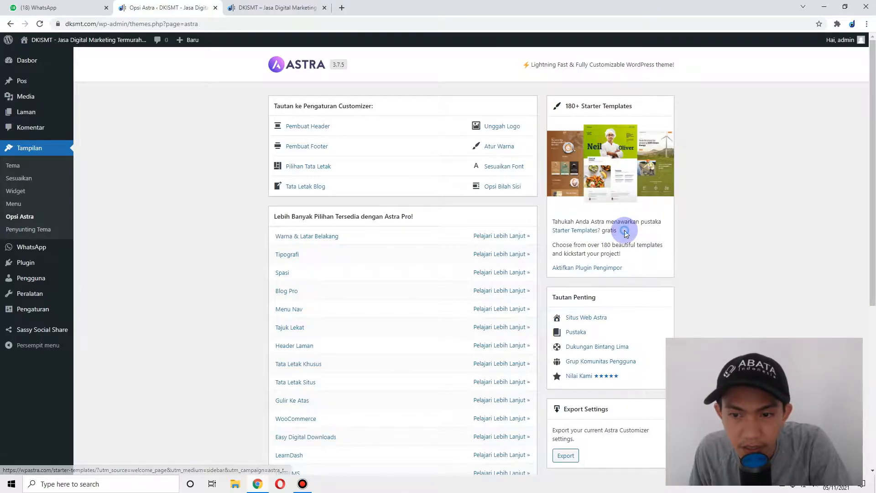
pyautogui.click(593, 232)
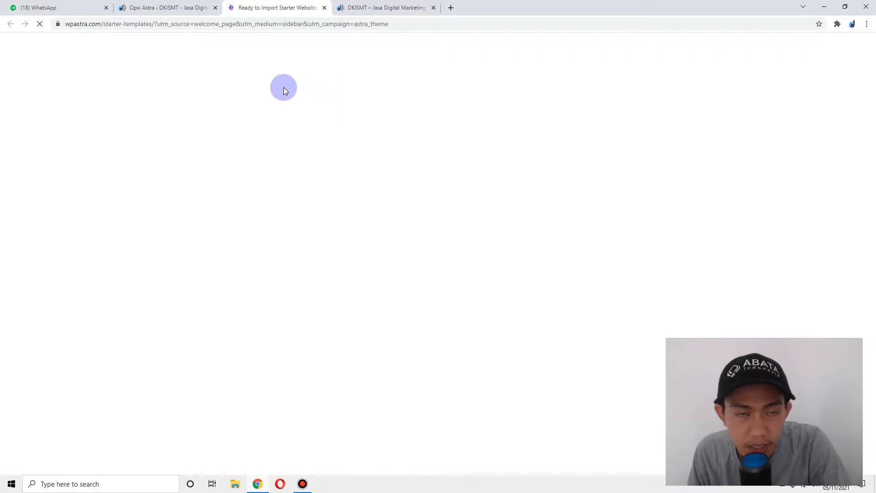
# - Browse the Elementor starter sites on wpastra.com, then close that tab
pyautogui.moveTo(363, 5)
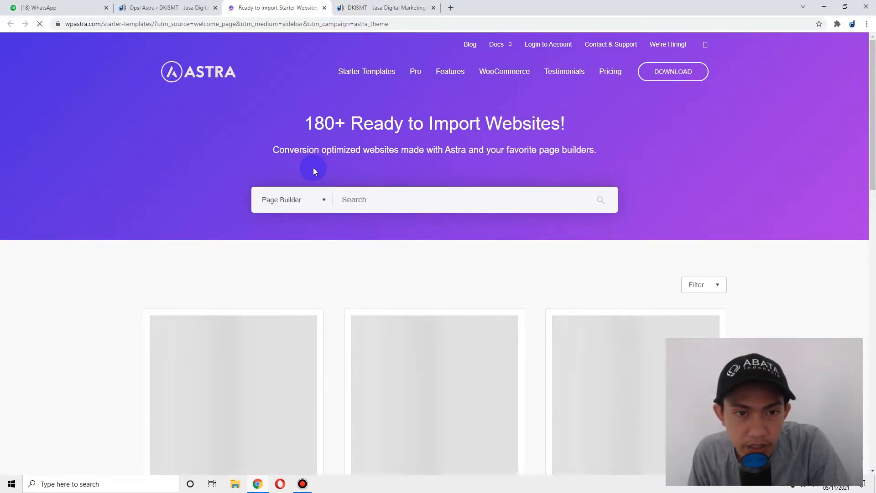
pyautogui.scroll(-3, 406, 207)
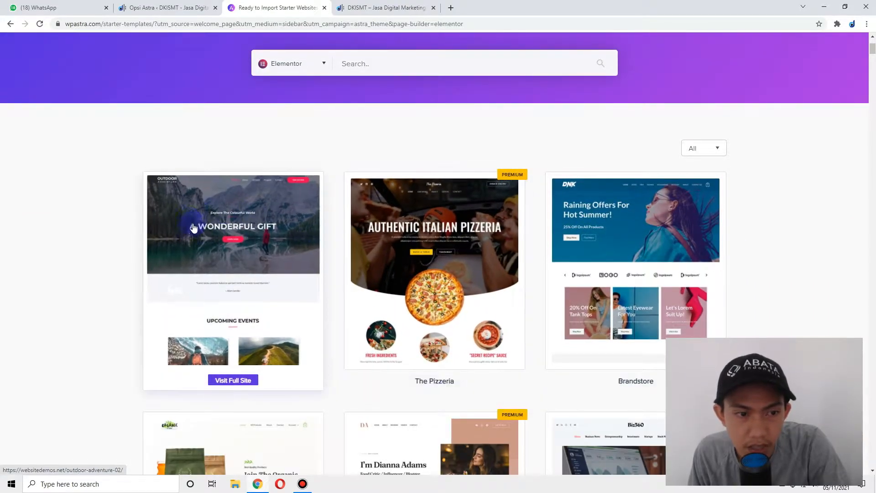
pyautogui.scroll(-2, 541, 248)
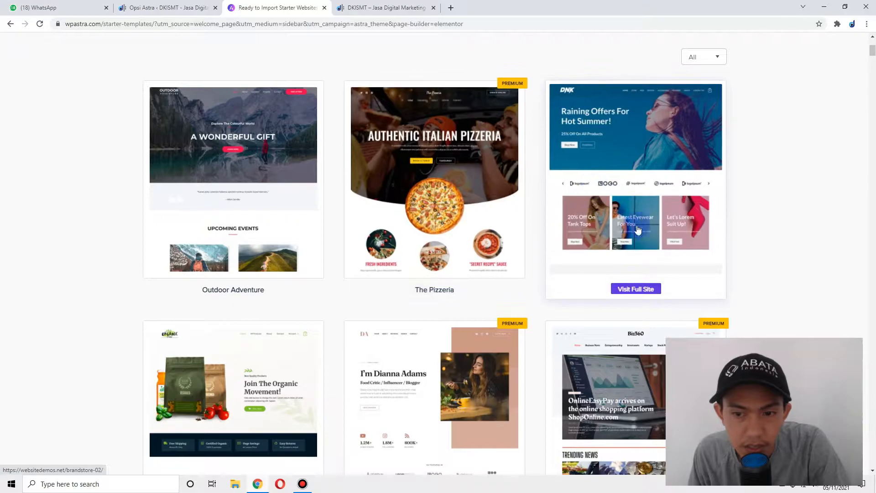
pyautogui.scroll(-15, 432, 282)
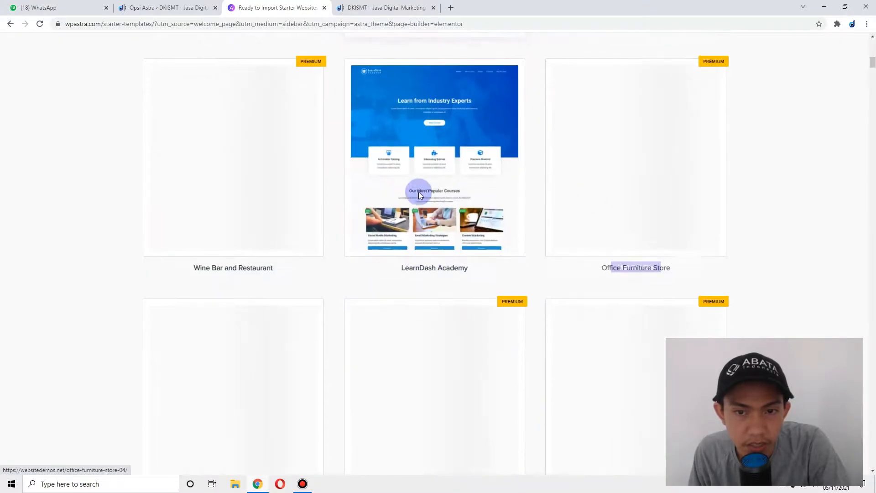
pyautogui.scroll(12, 470, 158)
pyautogui.scroll(-10, 563, 157)
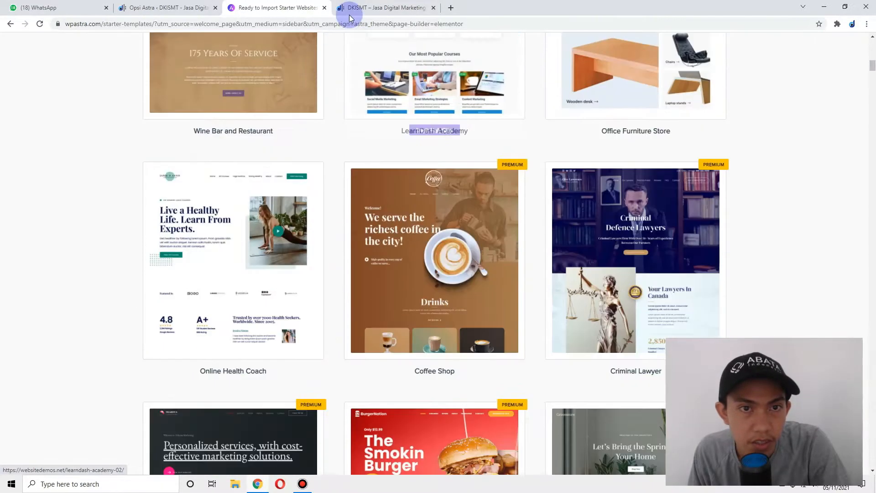
pyautogui.click(324, 8)
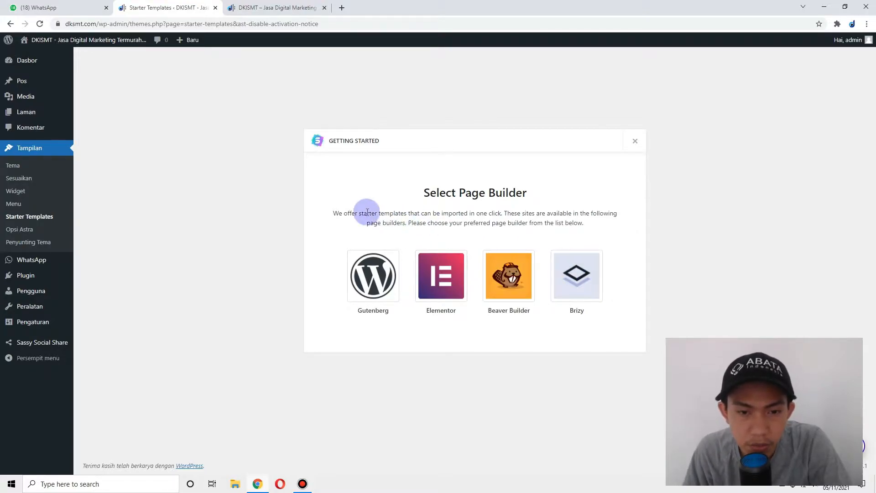
# - Pick the Gutenberg card in the Select Page Builder dialog
pyautogui.moveTo(326, 210); pyautogui.dragTo(563, 231)
pyautogui.click(592, 231)
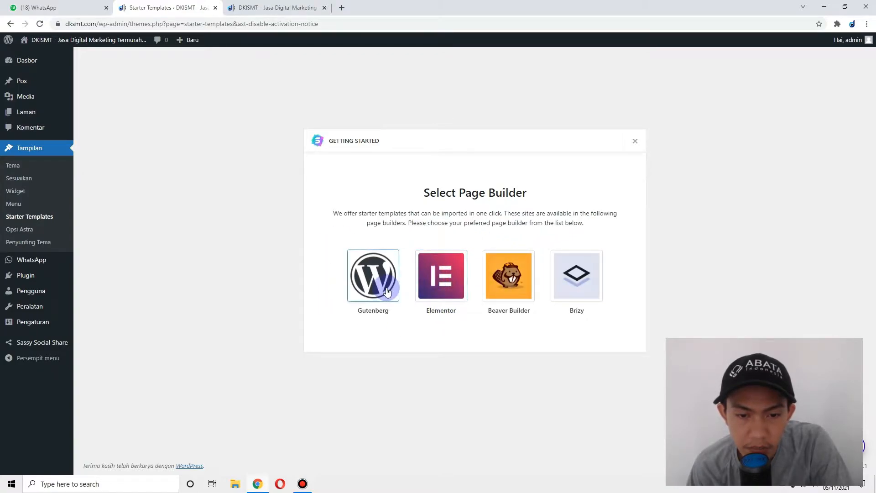
pyautogui.click(368, 278)
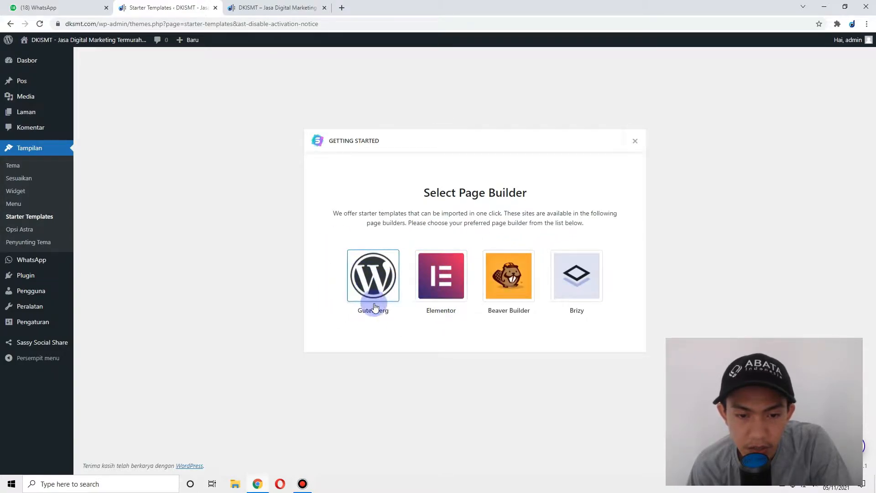
pyautogui.click(368, 279)
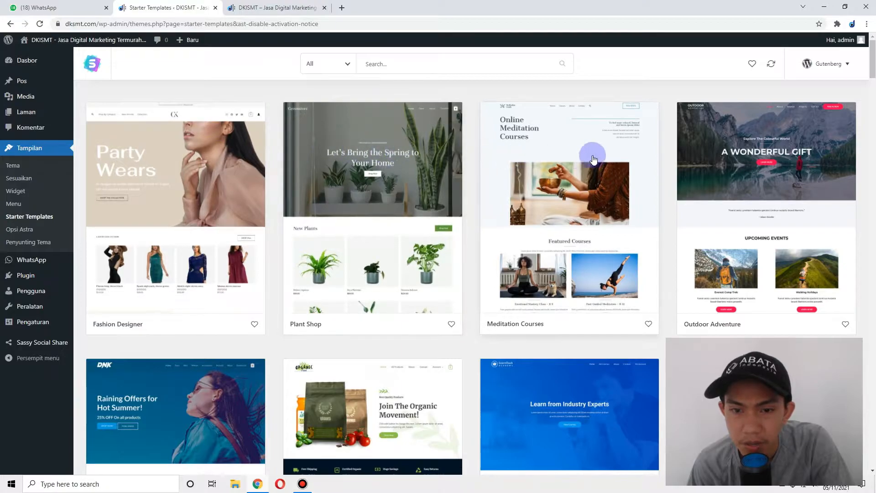
# - Filter the starter templates to the Blog category
pyautogui.scroll(-5, 530, 291)
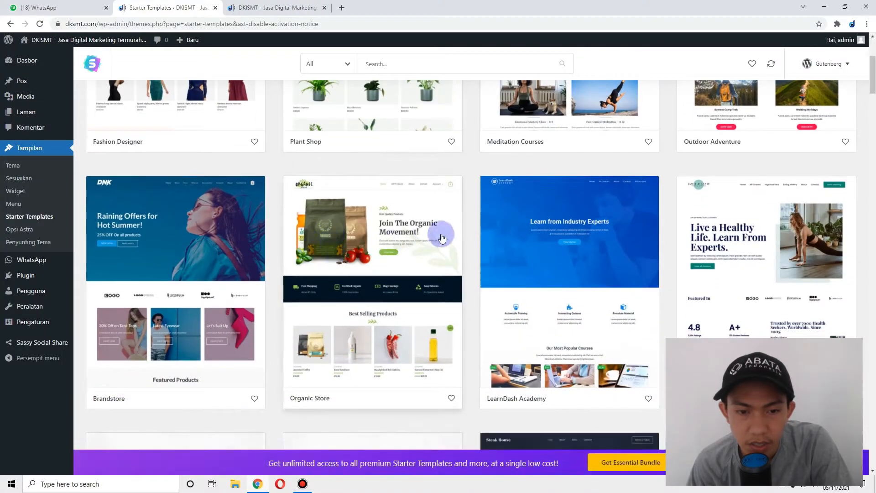
pyautogui.scroll(-1, 591, 239)
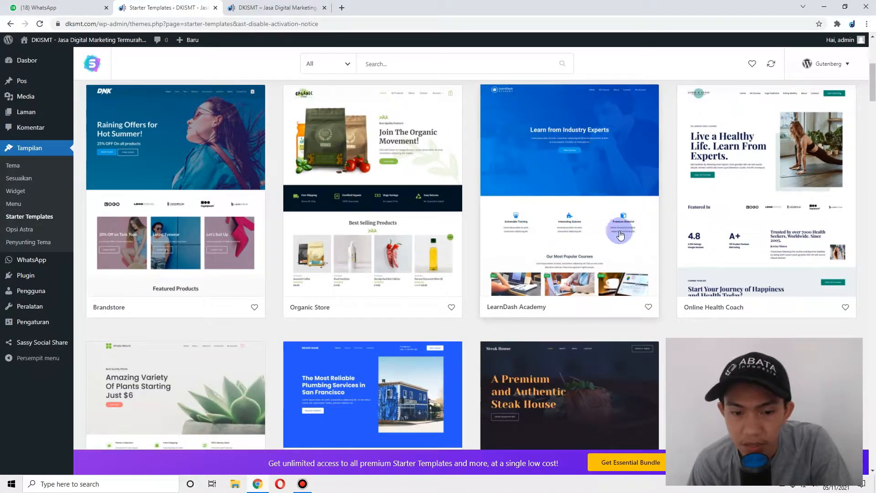
pyautogui.scroll(-5, 618, 228)
pyautogui.scroll(-5, 336, 241)
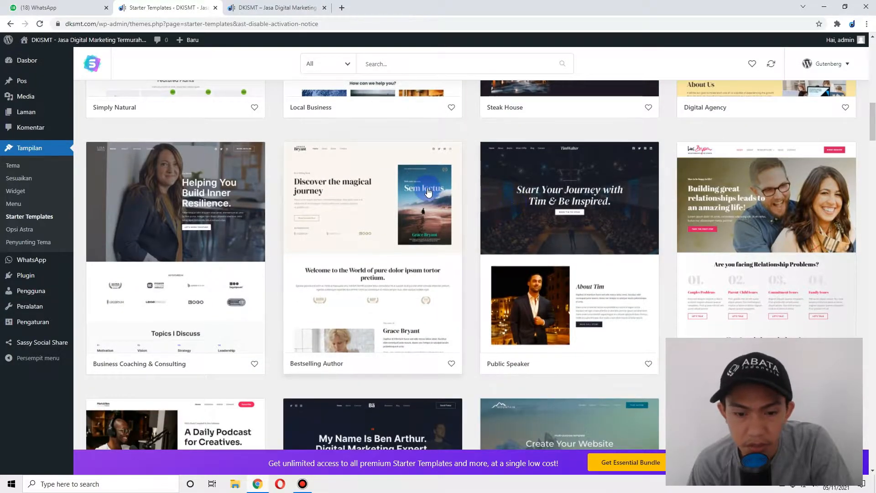
pyautogui.scroll(-4, 429, 190)
pyautogui.scroll(9, 413, 153)
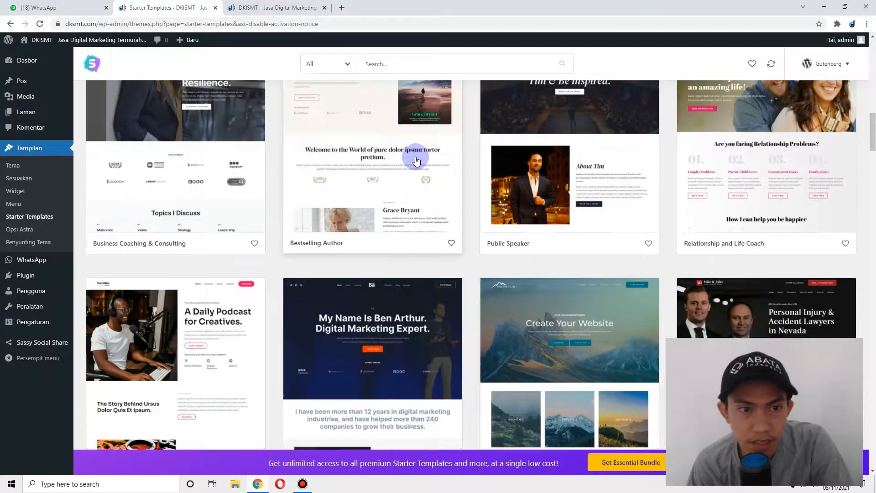
pyautogui.click(333, 64)
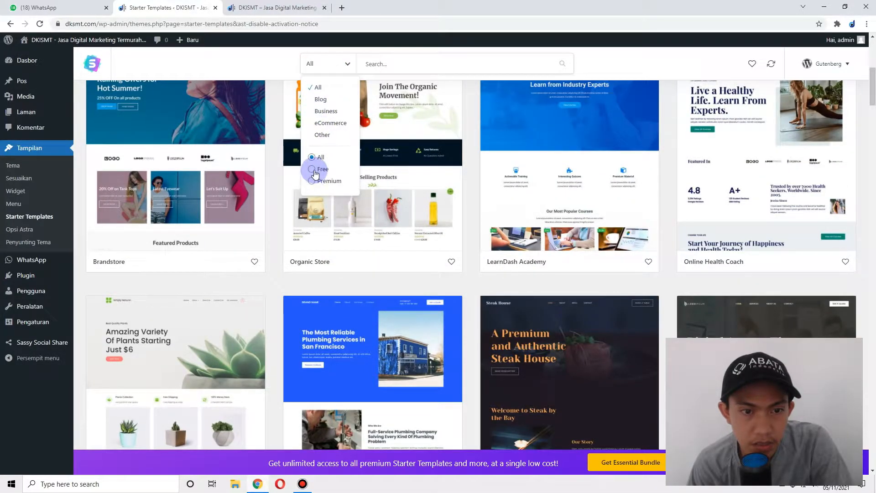
pyautogui.click(319, 100)
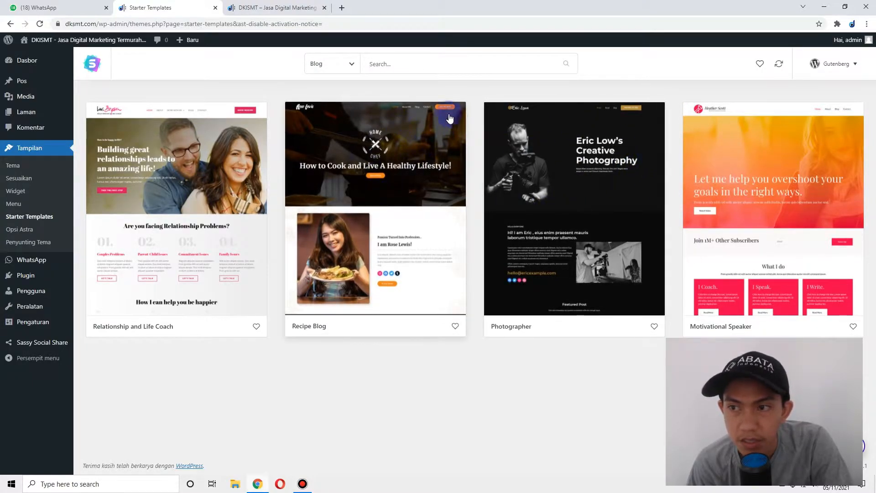
# - Switch the page builder to Elementor and reapply the Blog filter
pyautogui.click(848, 68)
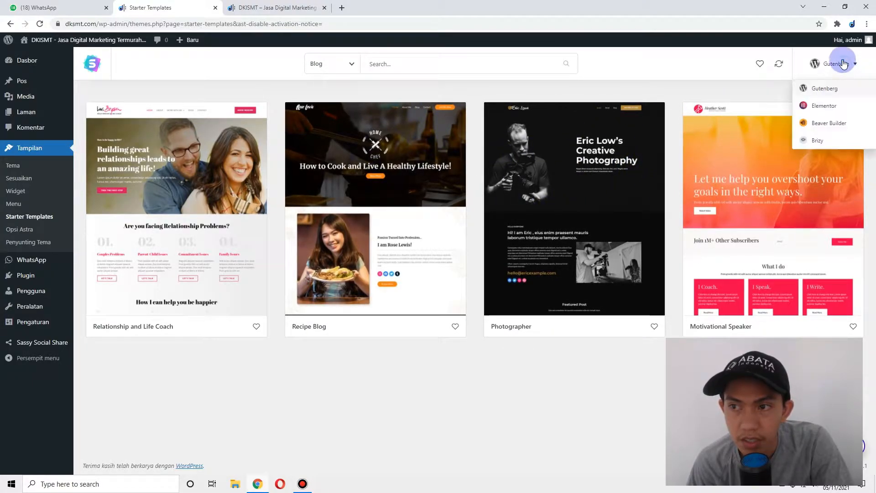
pyautogui.click(819, 101)
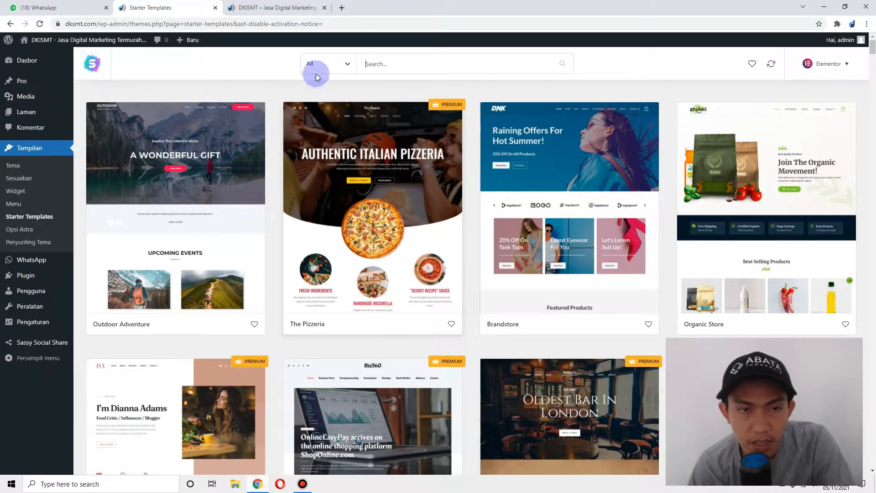
pyautogui.scroll(-12, 327, 173)
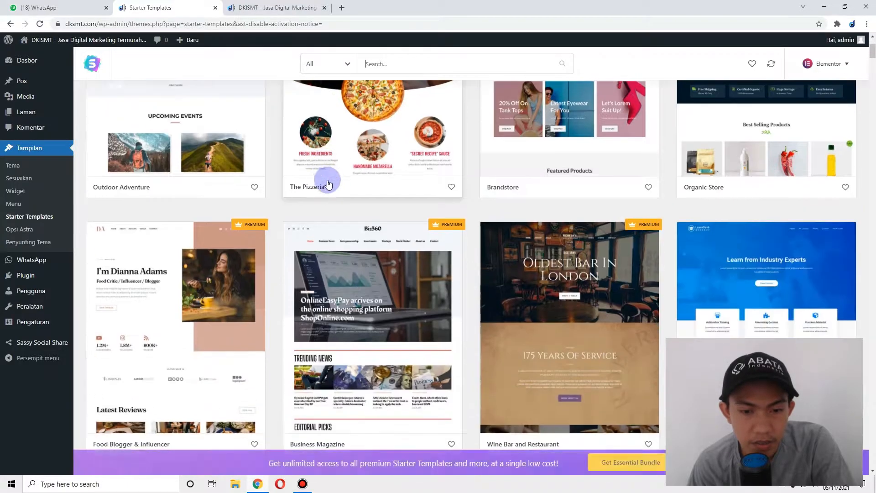
pyautogui.scroll(3, 327, 183)
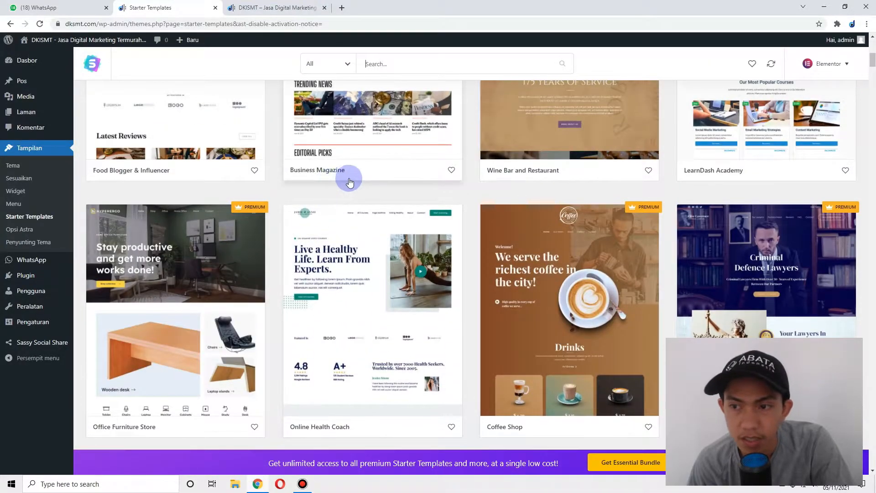
pyautogui.scroll(-5, 348, 175)
pyautogui.scroll(10, 350, 171)
pyautogui.click(323, 63)
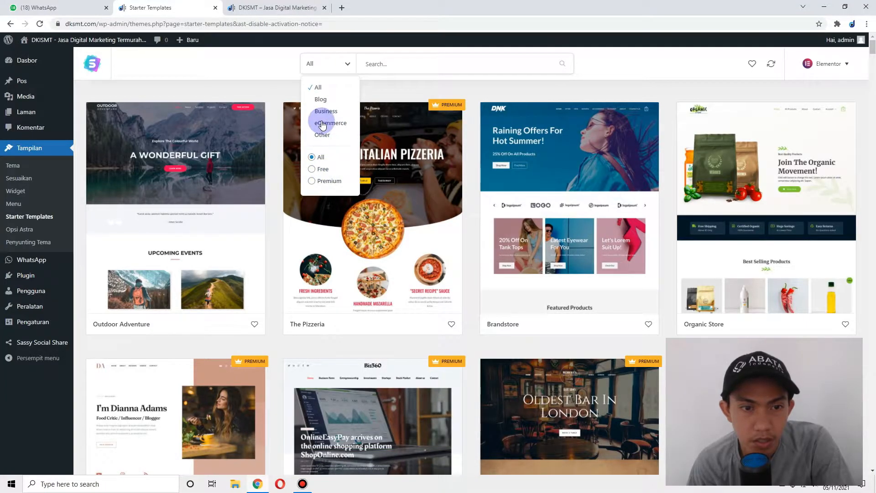
pyautogui.click(323, 99)
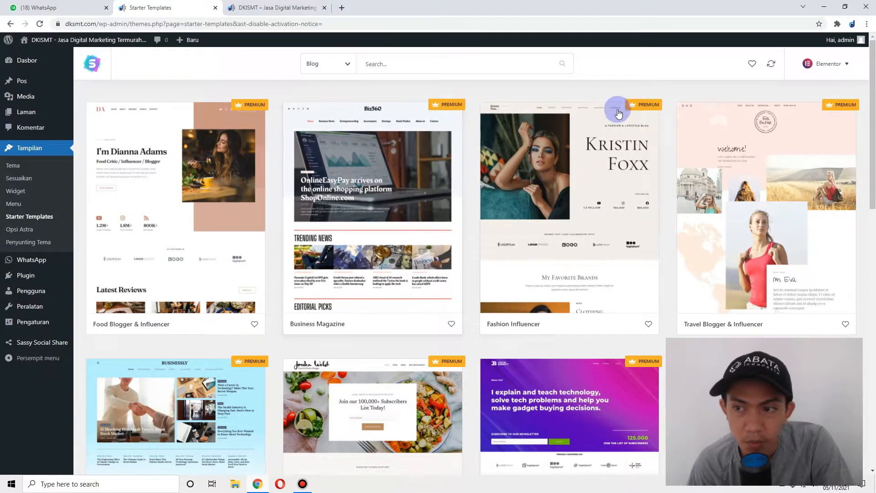
# - Switch back to Gutenberg, re-select Blog, and open the Relationship and Life Coach template
pyautogui.scroll(-3, 516, 153)
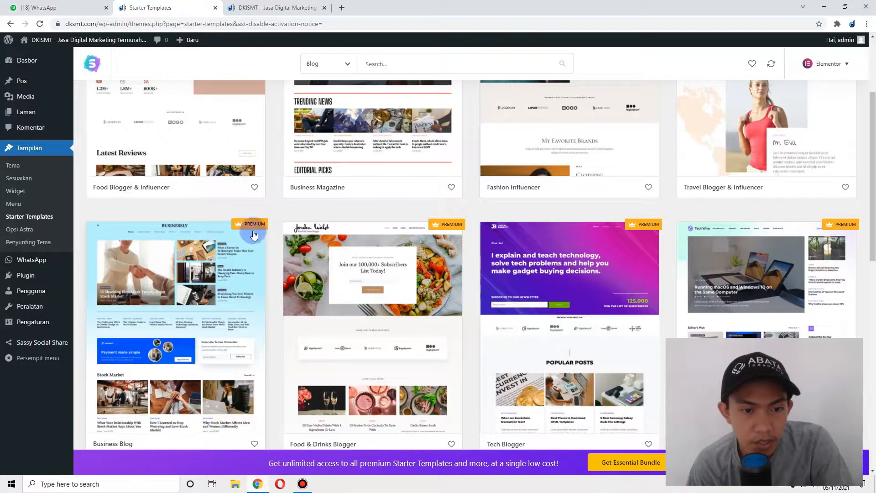
pyautogui.scroll(-5, 365, 202)
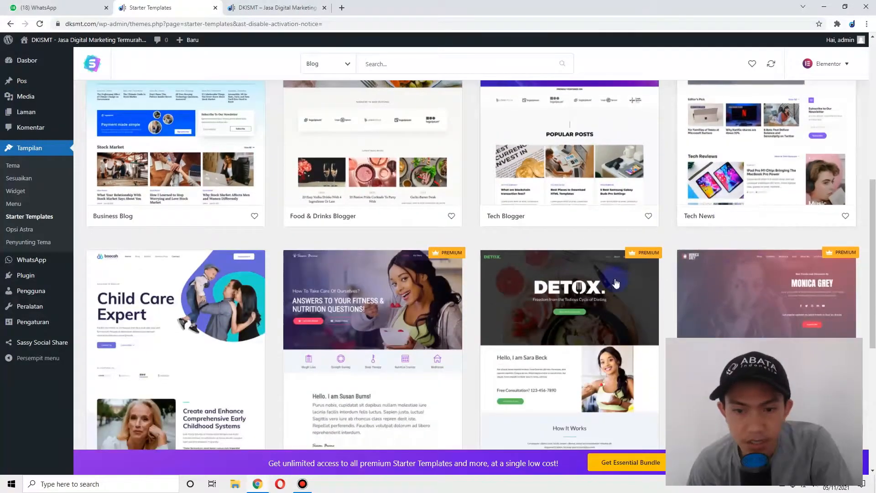
pyautogui.scroll(-7, 203, 223)
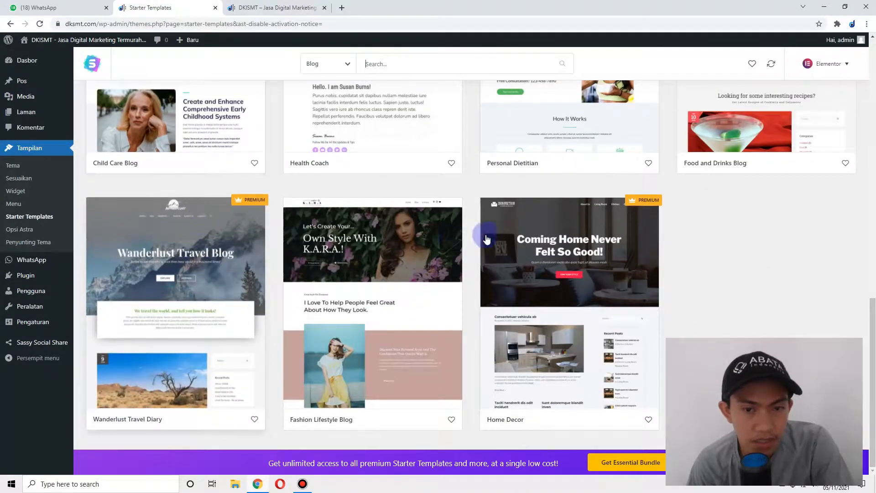
pyautogui.scroll(5, 645, 197)
pyautogui.click(829, 65)
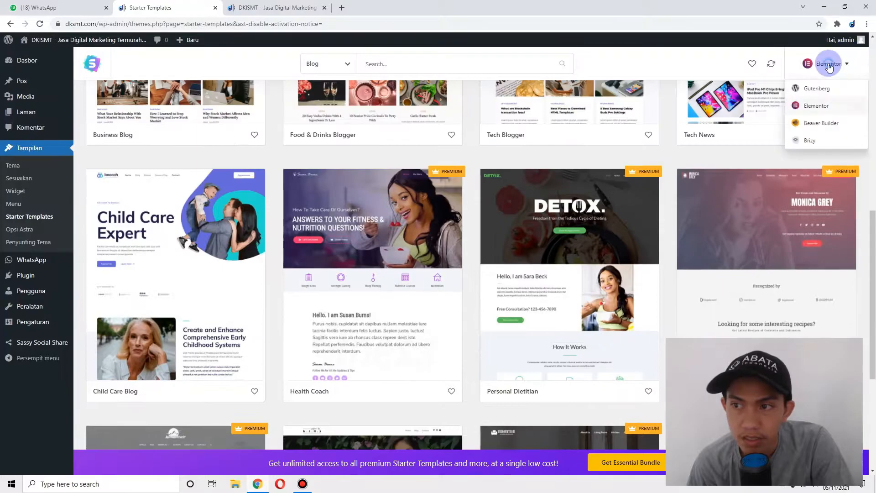
pyautogui.click(817, 89)
pyautogui.click(344, 69)
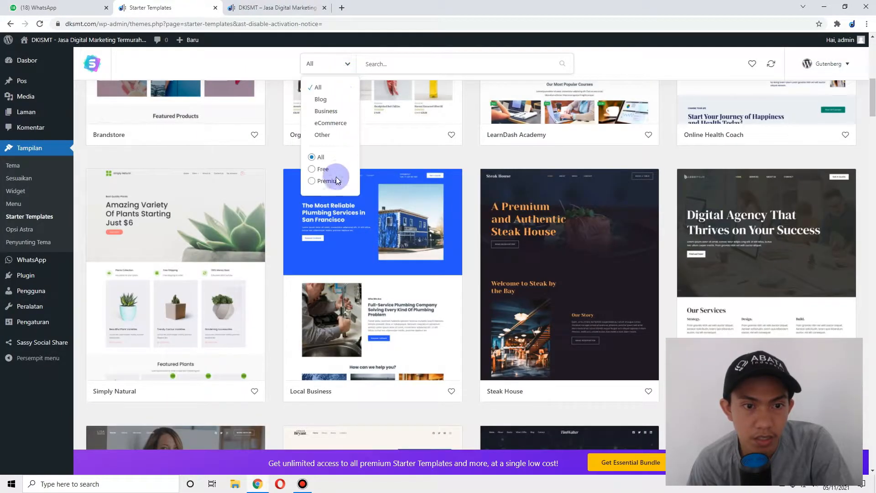
pyautogui.click(321, 100)
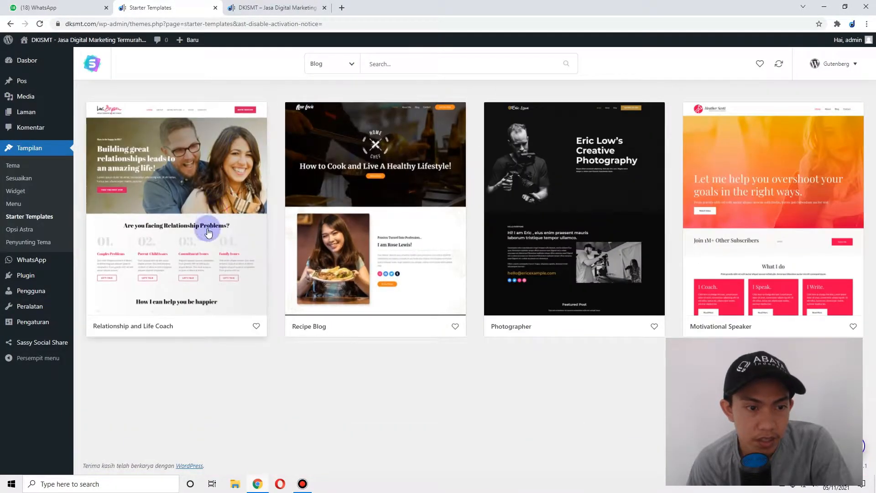
pyautogui.click(206, 253)
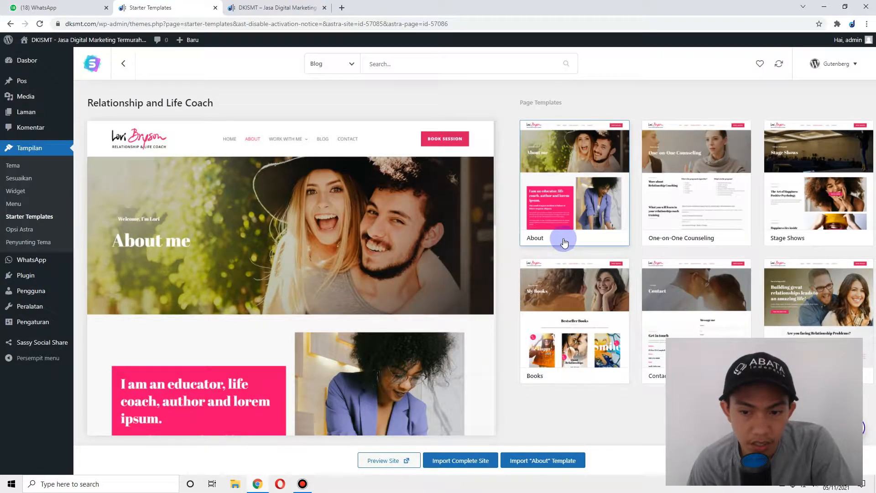
pyautogui.click(655, 191)
pyautogui.click(808, 183)
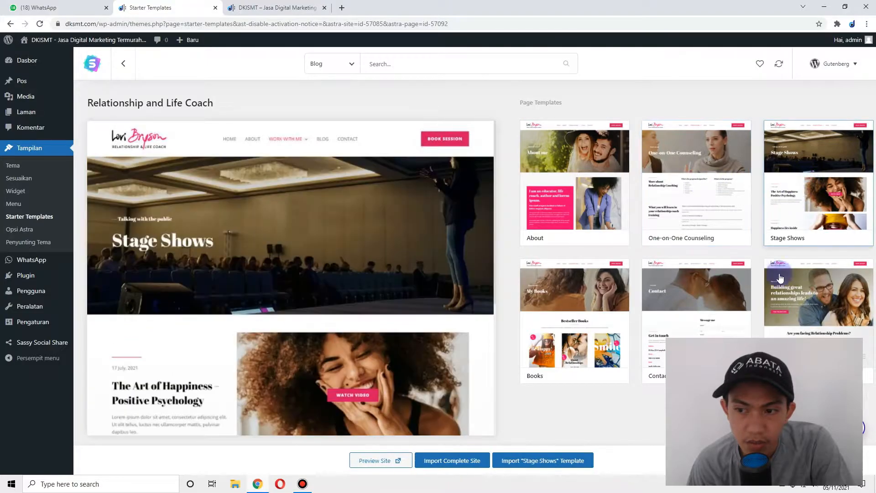
pyautogui.click(794, 297)
pyautogui.click(714, 302)
pyautogui.click(599, 304)
pyautogui.click(625, 139)
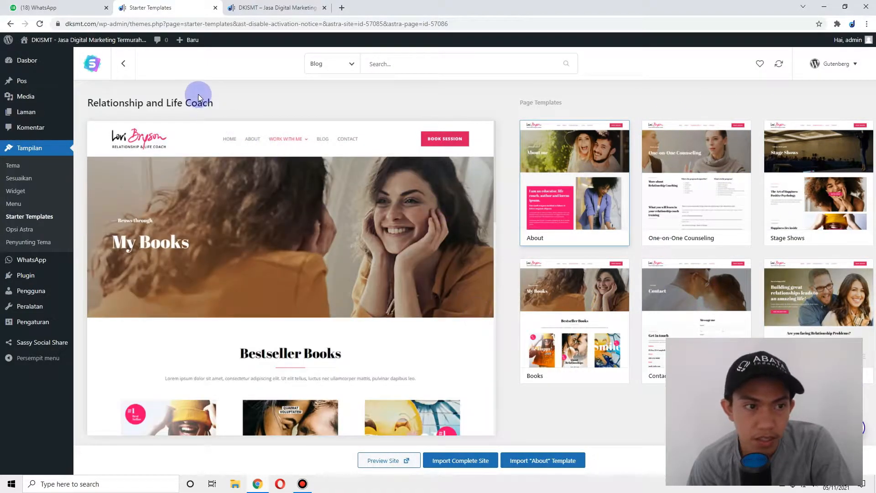
pyautogui.click(123, 64)
pyautogui.click(427, 189)
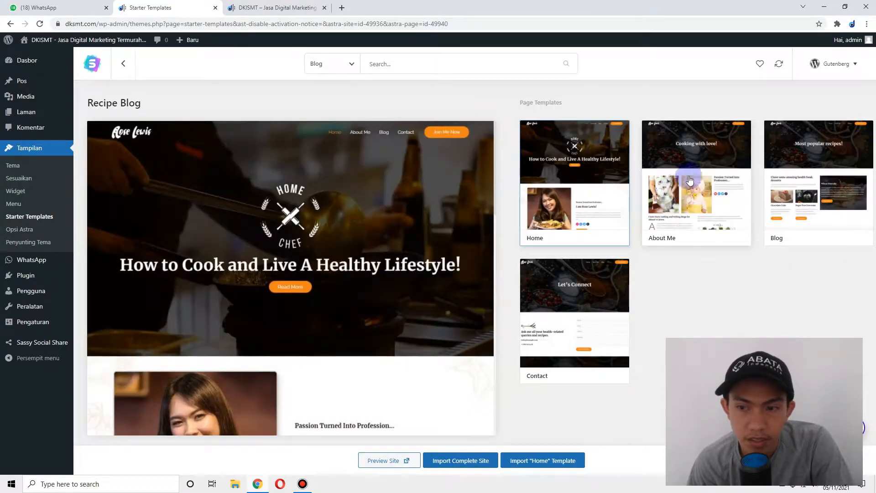
pyautogui.click(135, 66)
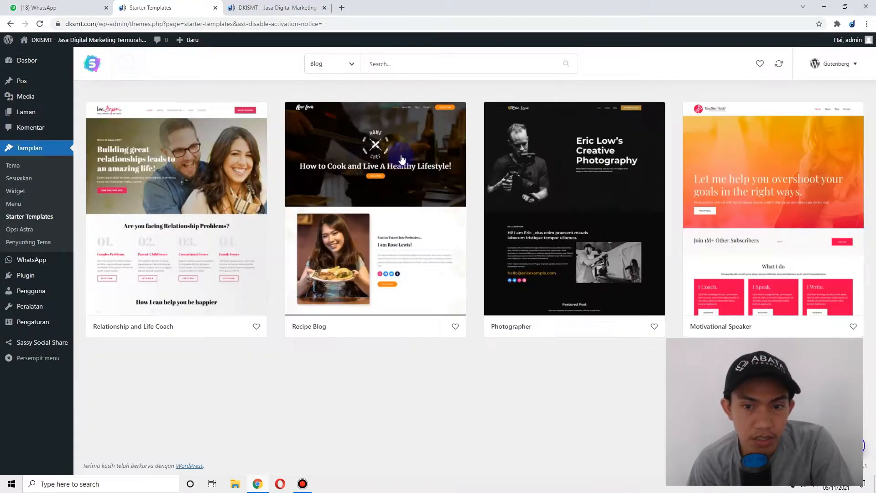
pyautogui.click(637, 194)
pyautogui.click(121, 64)
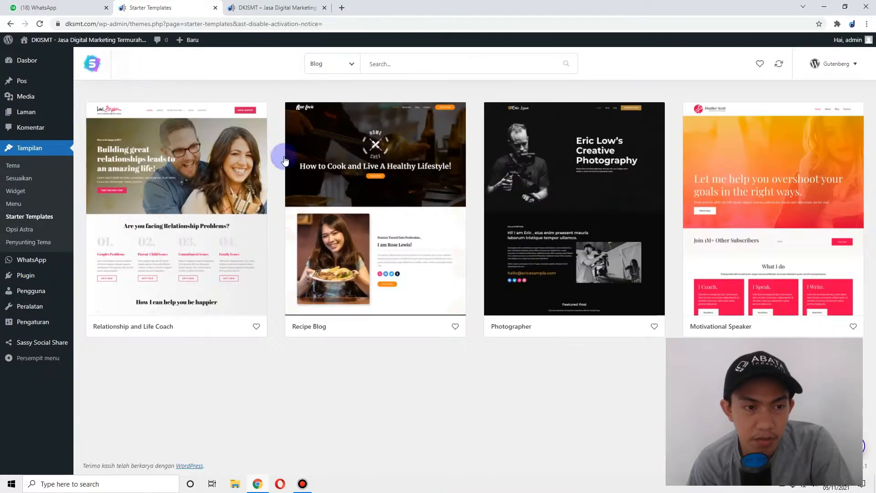
pyautogui.click(222, 215)
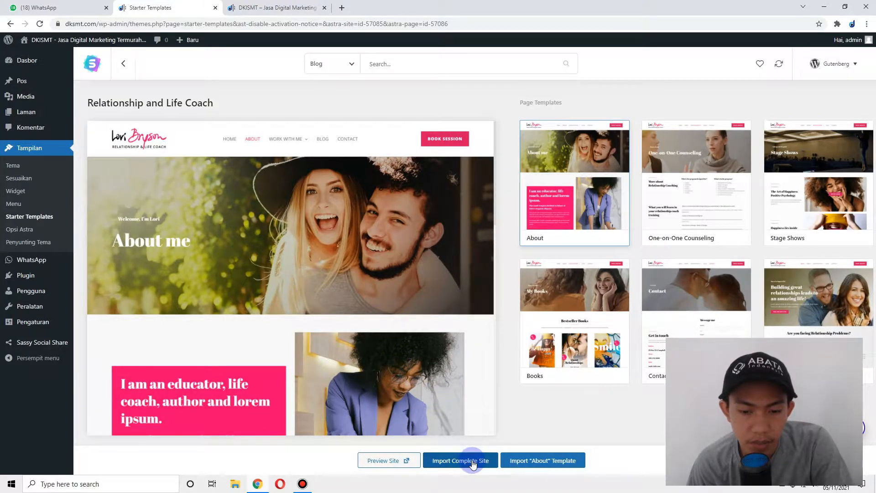
pyautogui.scroll(-2, 478, 422)
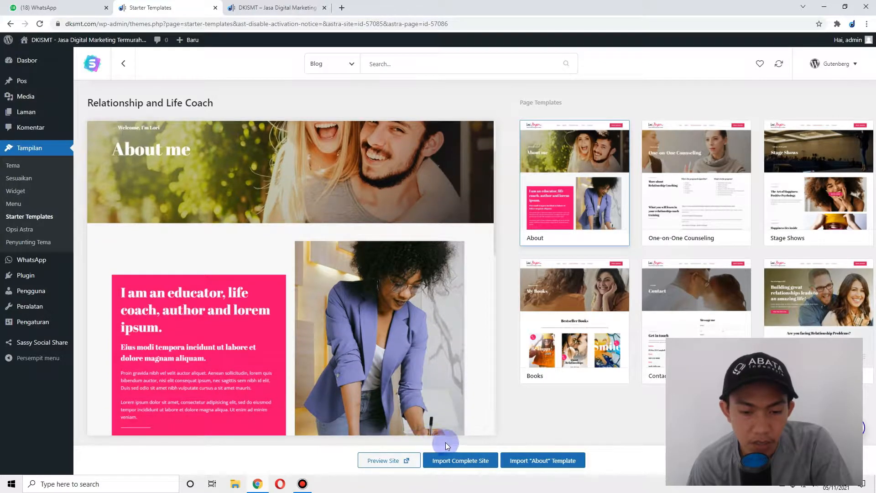
# - Start Import Complete Site and set the WordPress experience level to Beginner
pyautogui.click(462, 464)
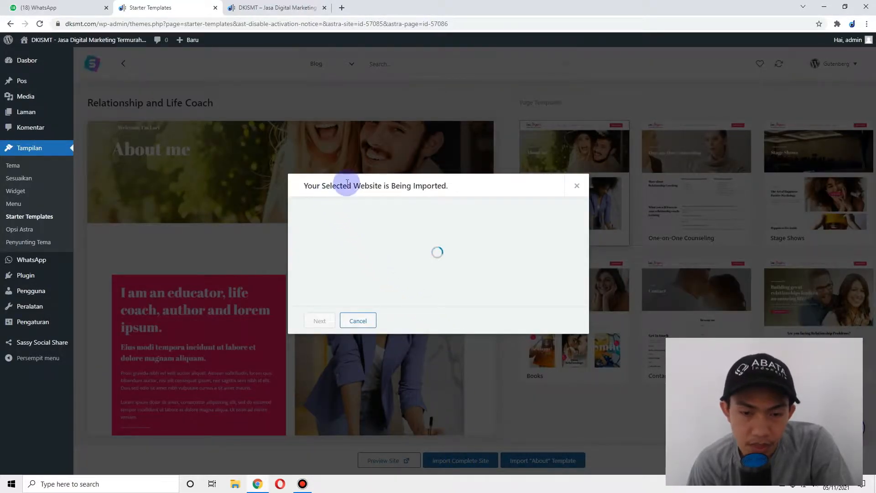
pyautogui.moveTo(304, 190); pyautogui.dragTo(471, 189)
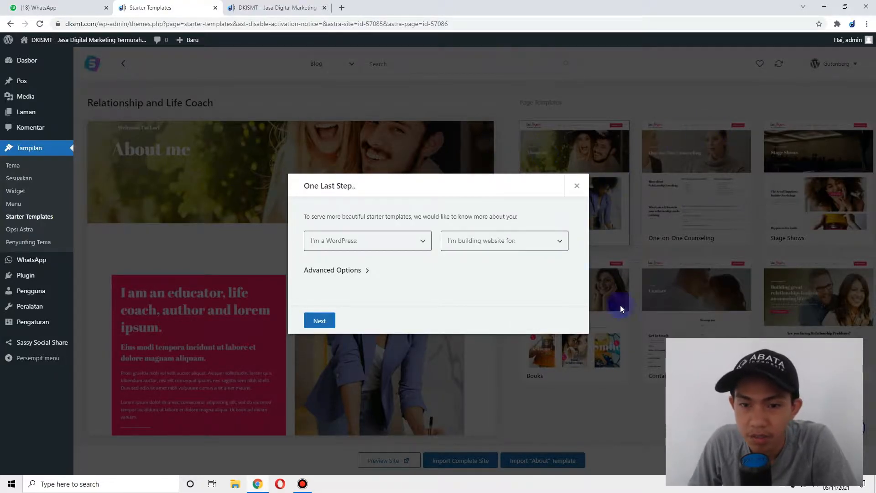
pyautogui.moveTo(337, 216); pyautogui.dragTo(493, 219)
pyautogui.click(410, 243)
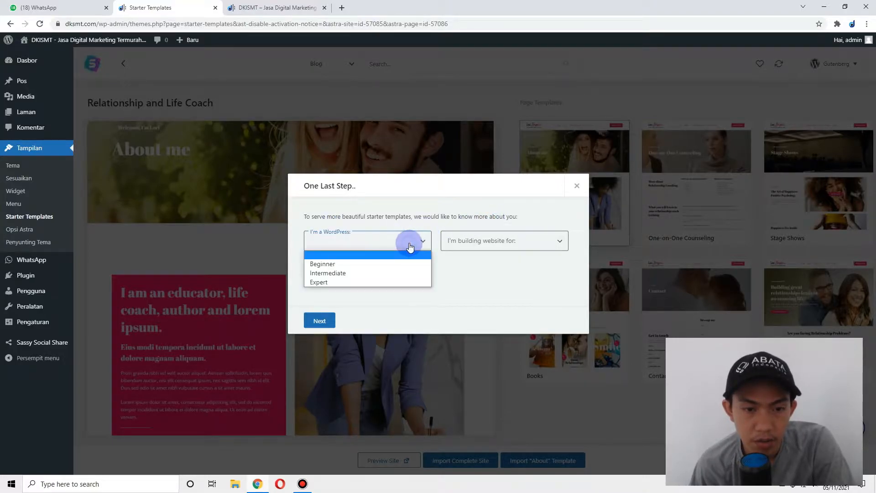
pyautogui.click(374, 263)
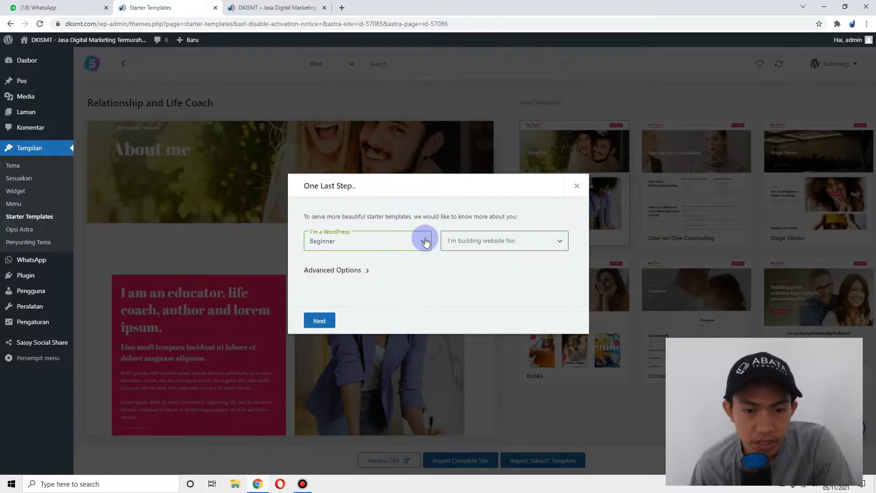
# - Choose Myself/My company, expand Advanced Options, continue, and skip the details form
pyautogui.click(470, 240)
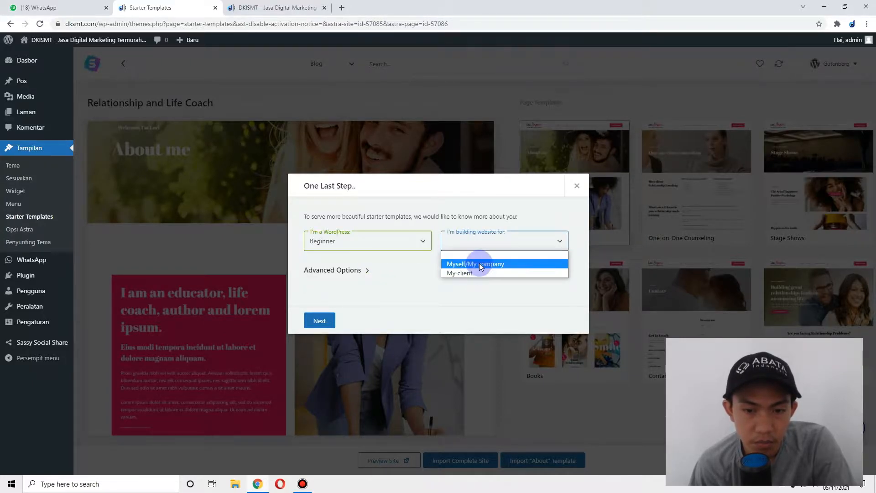
pyautogui.click(475, 263)
pyautogui.click(342, 272)
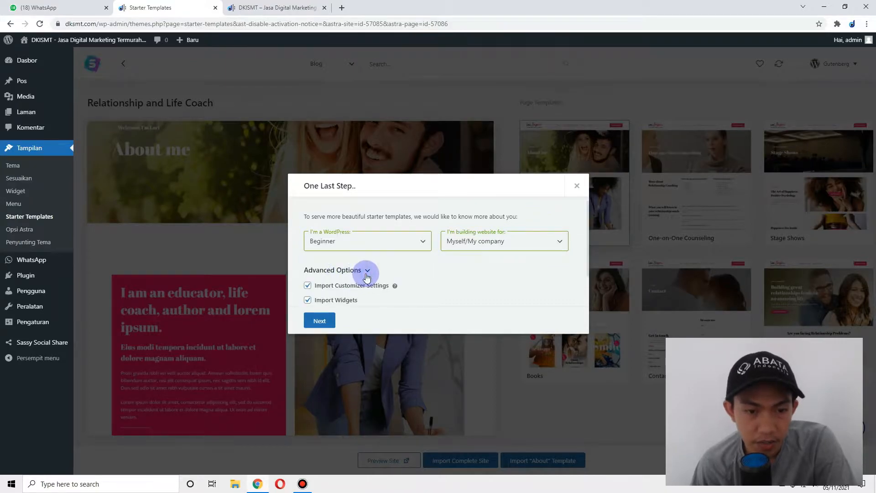
pyautogui.scroll(-1, 347, 278)
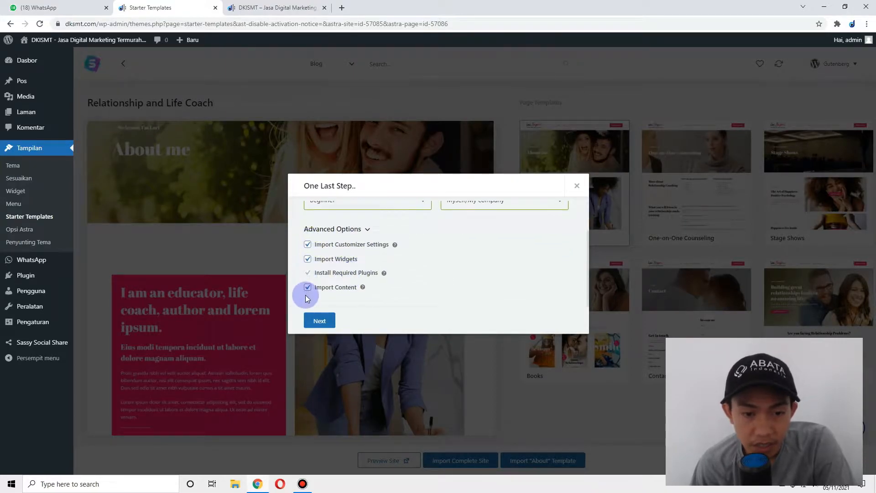
pyautogui.click(320, 321)
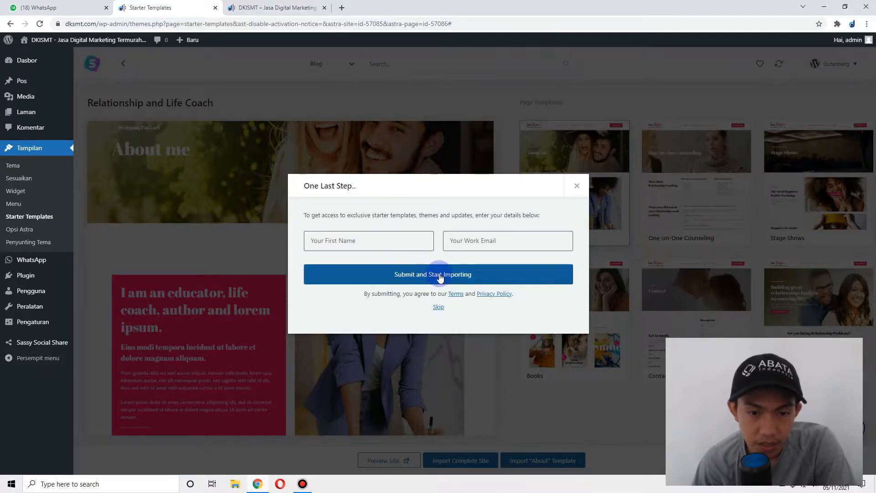
pyautogui.click(438, 309)
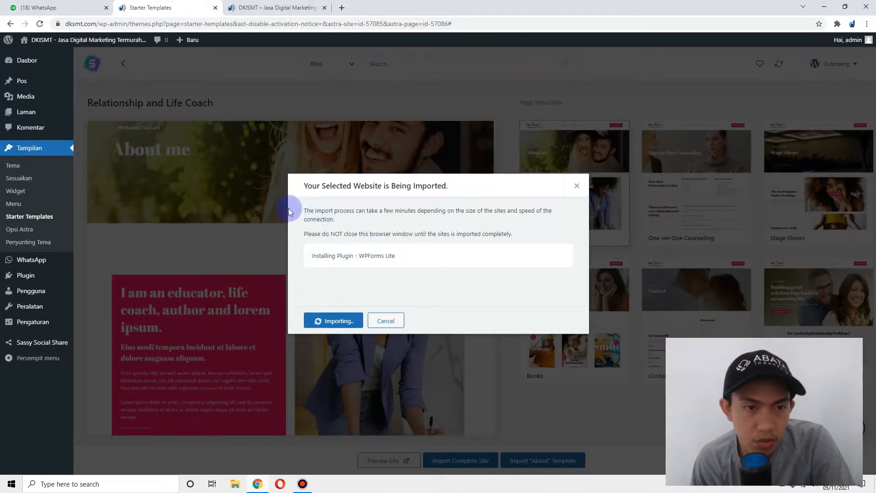
# - Reload the live DKISMT homepage to check the new theme, then return to the import
pyautogui.click(274, 8)
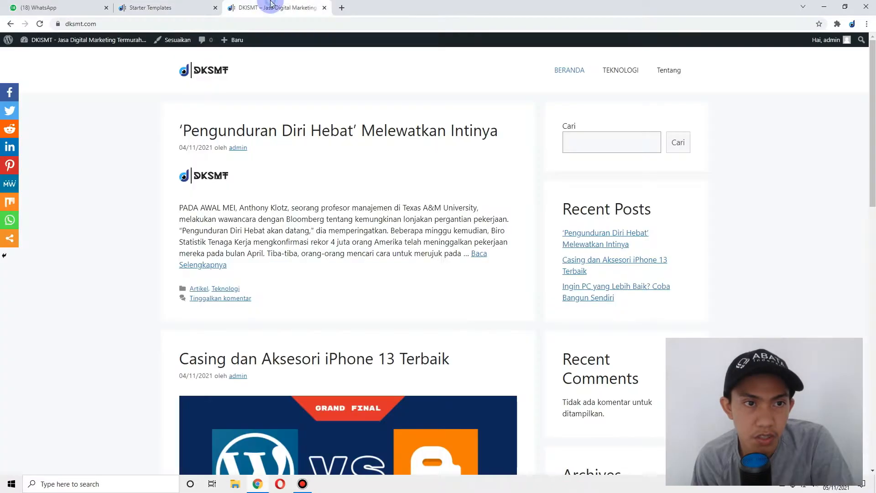
pyautogui.click(205, 70)
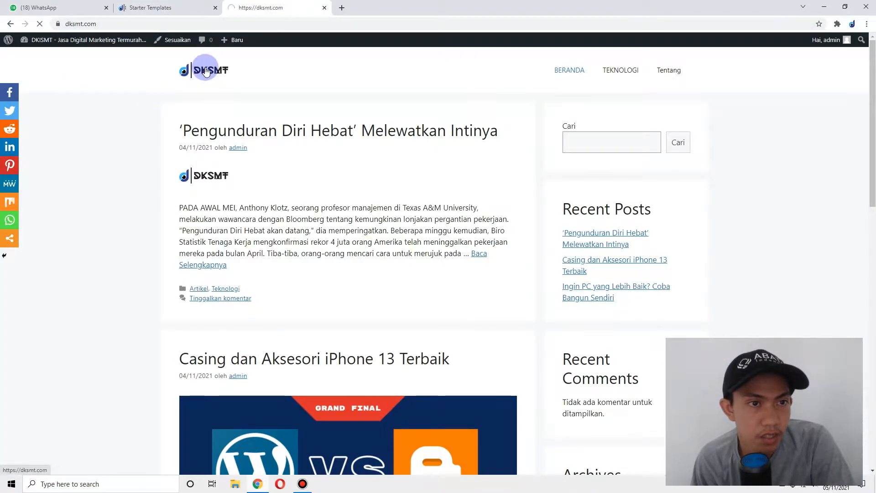
pyautogui.click(193, 64)
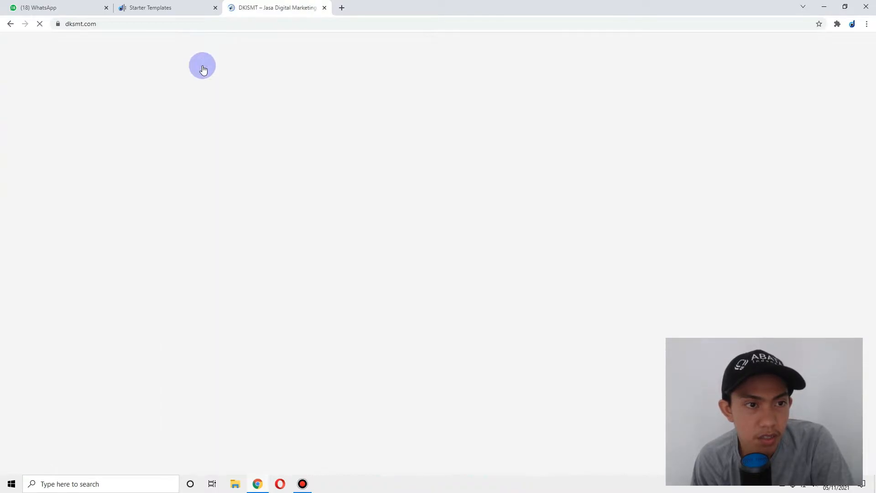
pyautogui.click(172, 7)
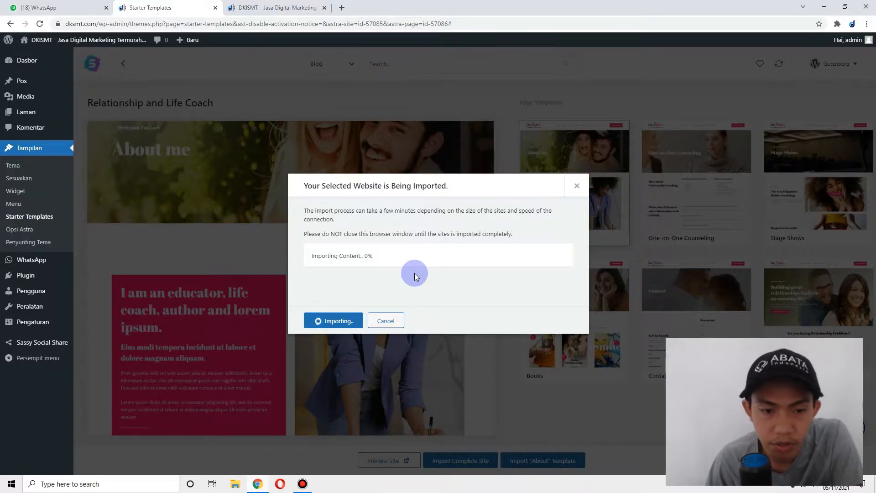
pyautogui.moveTo(327, 254); pyautogui.dragTo(413, 266)
pyautogui.click(387, 254)
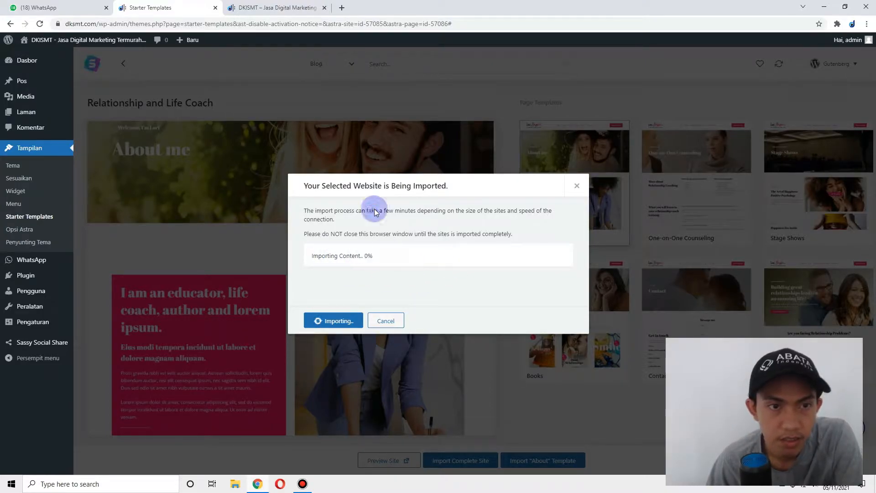
# - Refresh and scroll the live homepage again mid-import, then return to the import progress
pyautogui.click(260, 7)
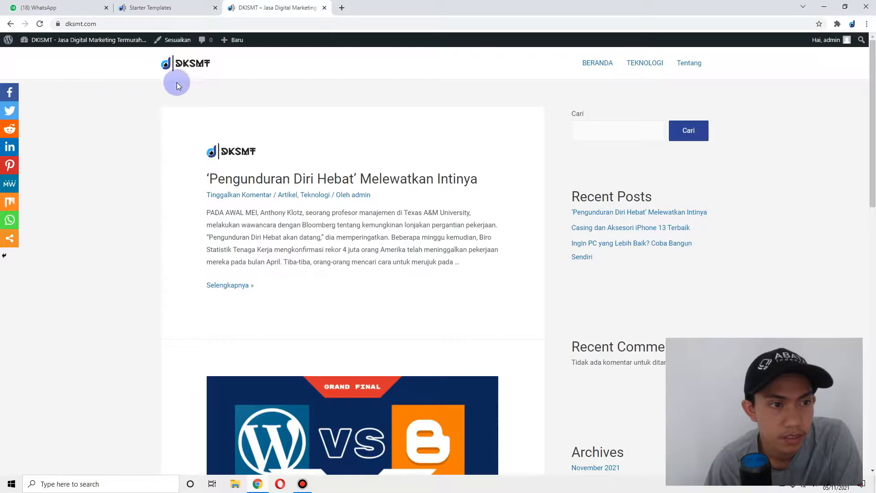
pyautogui.click(191, 66)
pyautogui.click(175, 67)
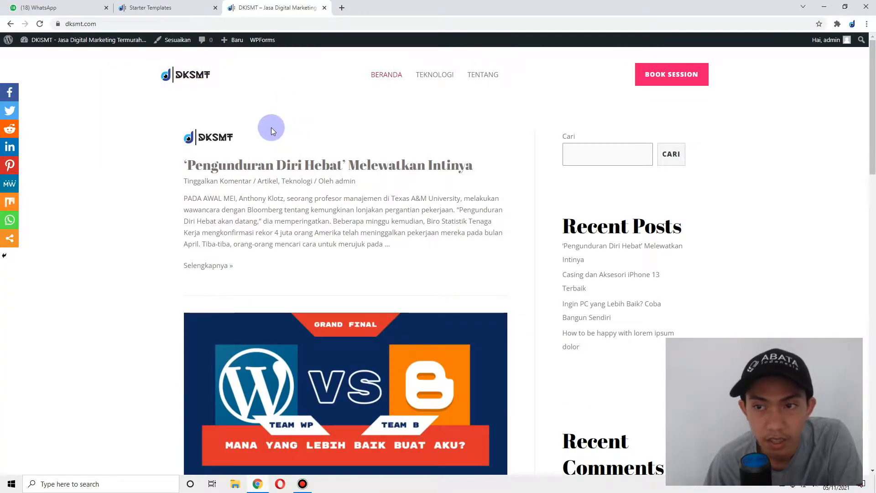
pyautogui.click(192, 8)
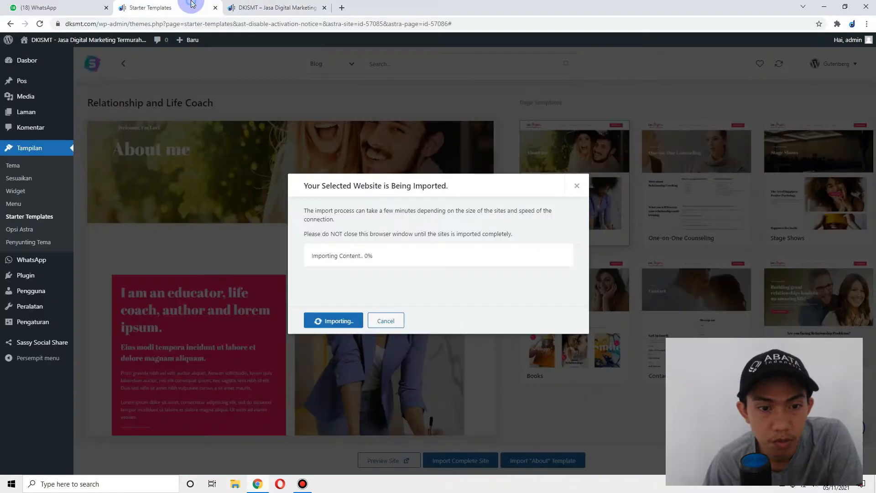
pyautogui.click(269, 5)
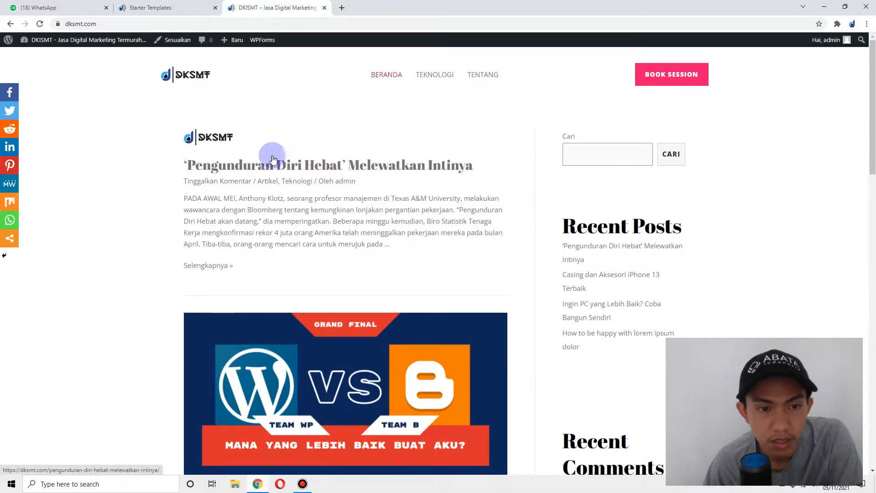
pyautogui.moveTo(192, 165); pyautogui.dragTo(250, 132)
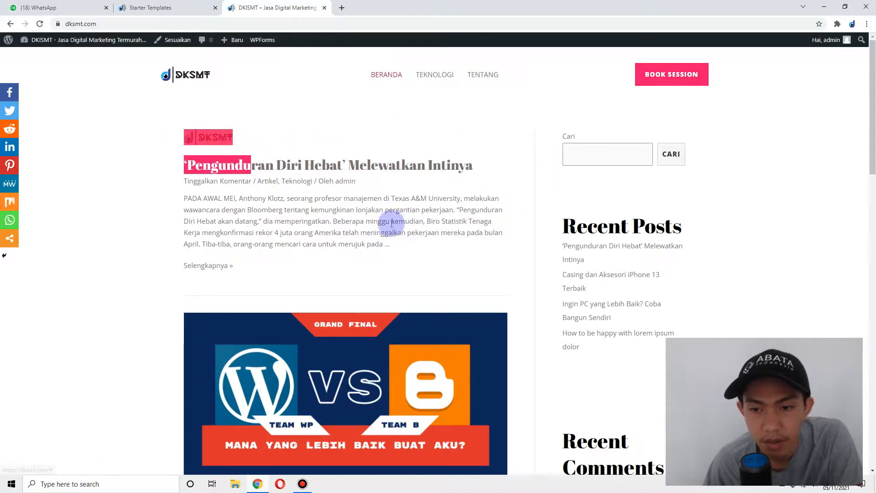
pyautogui.scroll(-15, 383, 191)
pyautogui.scroll(-3, 384, 191)
pyautogui.scroll(12, 384, 190)
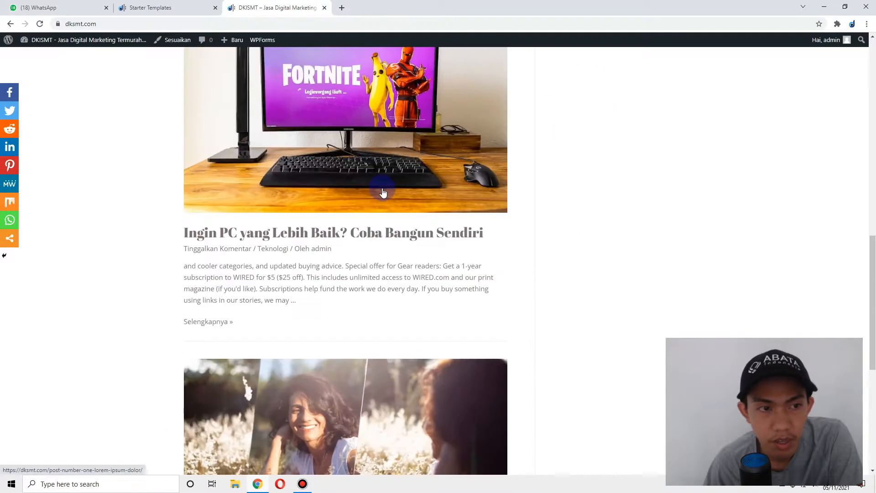
pyautogui.click(161, 4)
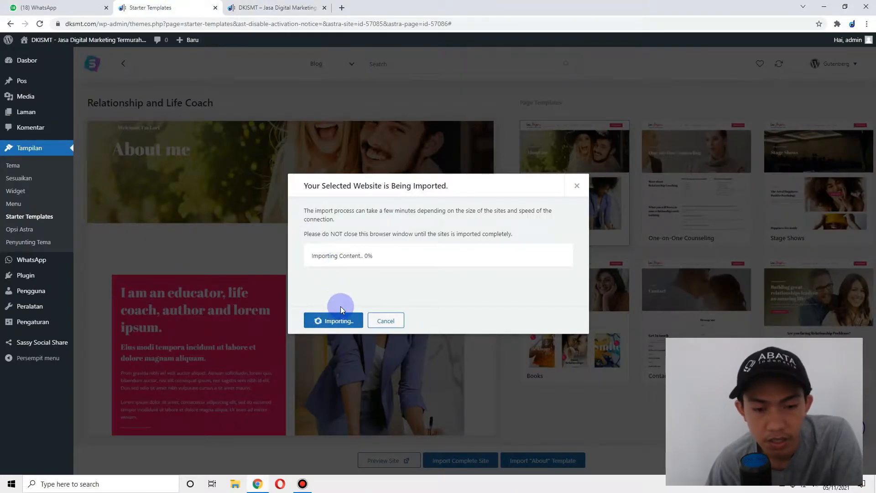
pyautogui.moveTo(334, 255); pyautogui.dragTo(412, 259)
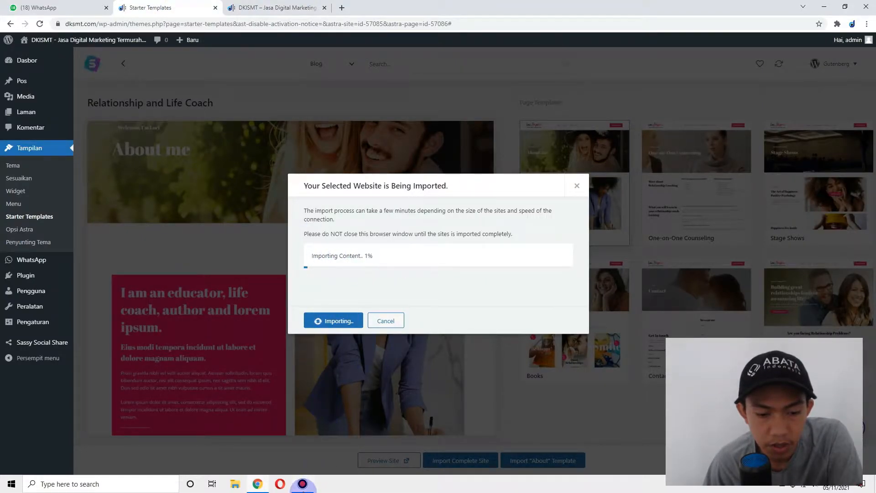
pyautogui.click(302, 484)
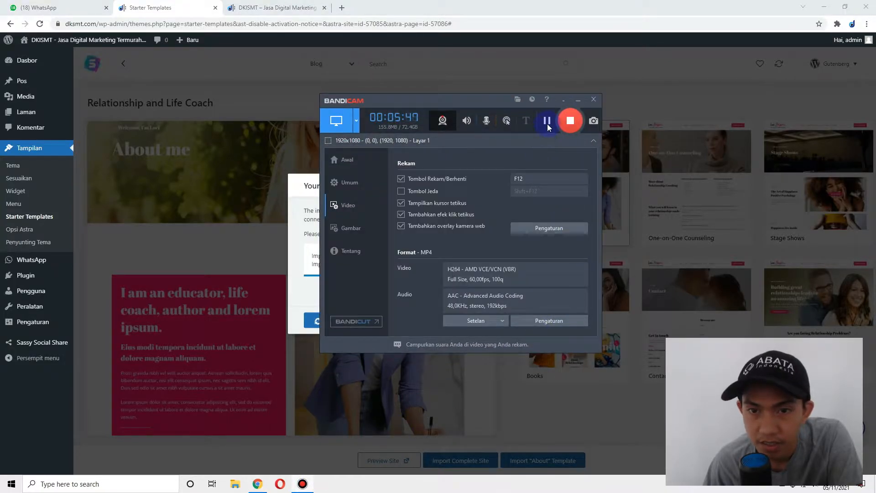
# - Wait for 'Imported Successfully!' and open the imported site in a new tab
pyautogui.click(330, 76)
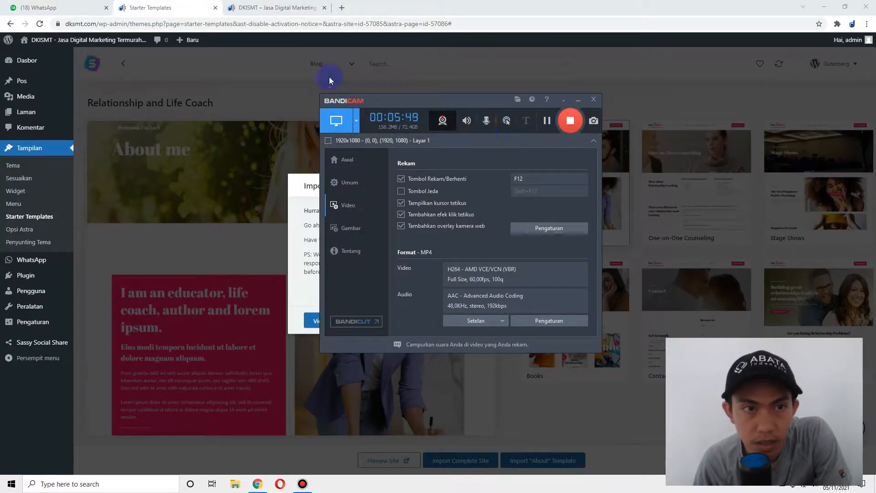
pyautogui.click(324, 189)
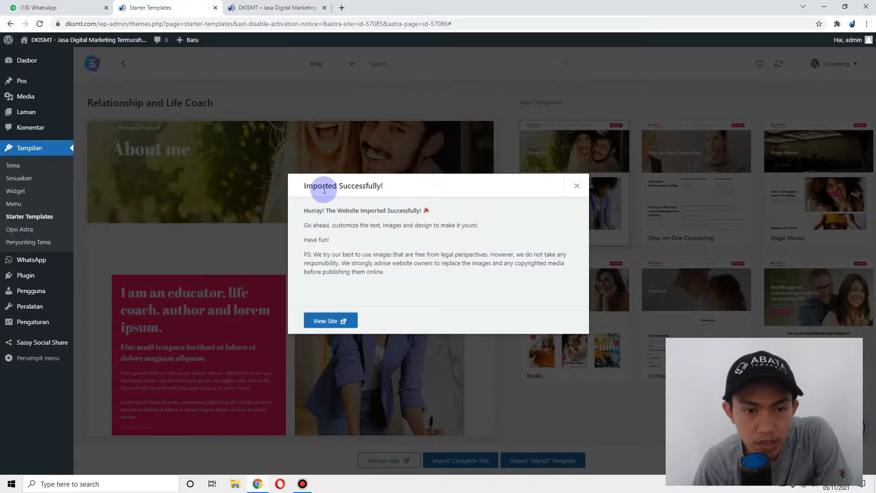
pyautogui.moveTo(308, 210); pyautogui.dragTo(436, 211)
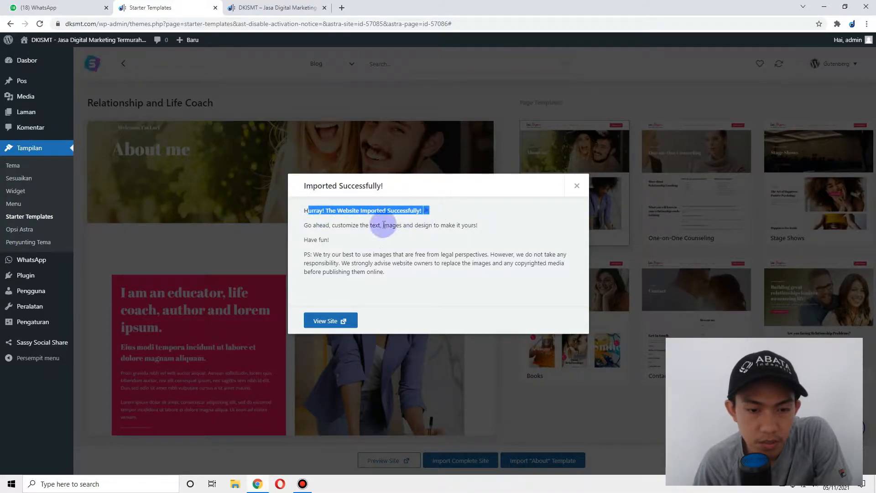
pyautogui.click(365, 226)
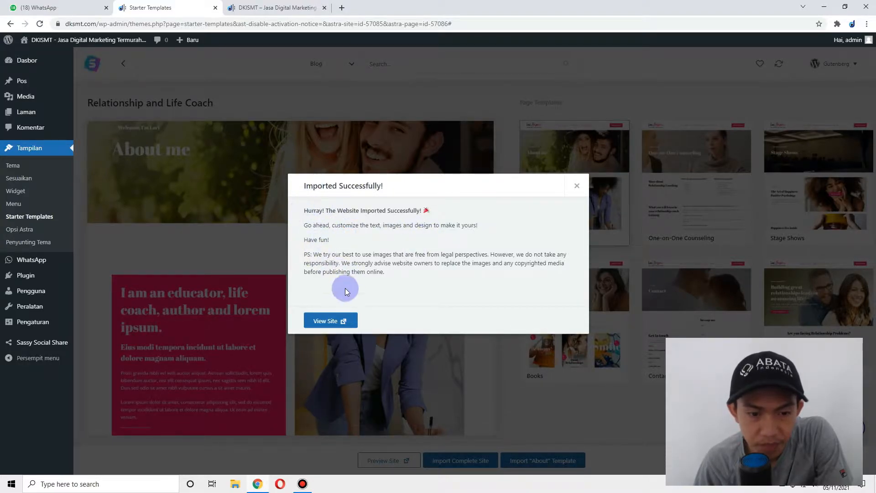
pyautogui.click(339, 322)
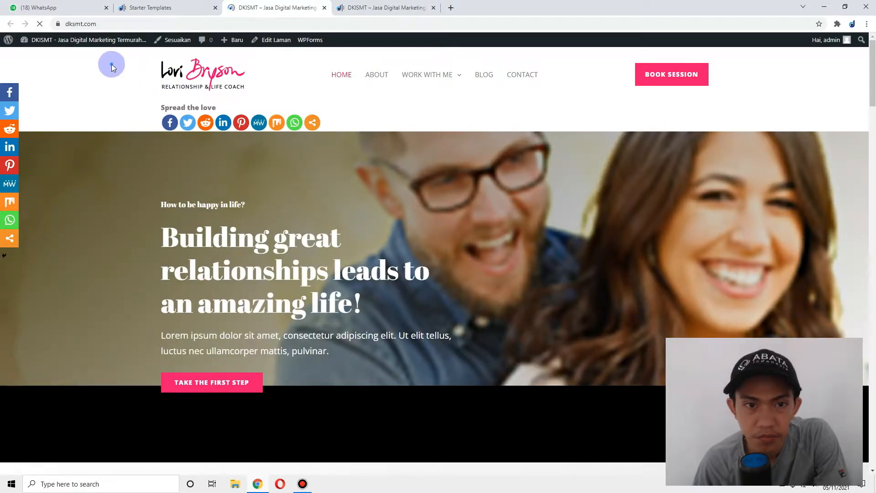
# - Scroll the imported coach homepage, then open the installed plugins list
pyautogui.moveTo(414, 101)
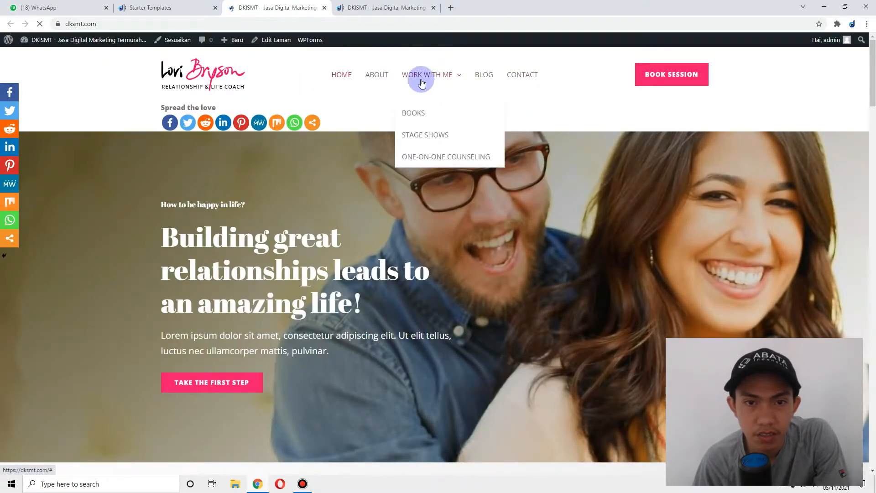
pyautogui.scroll(-10, 358, 123)
pyautogui.scroll(10, 357, 123)
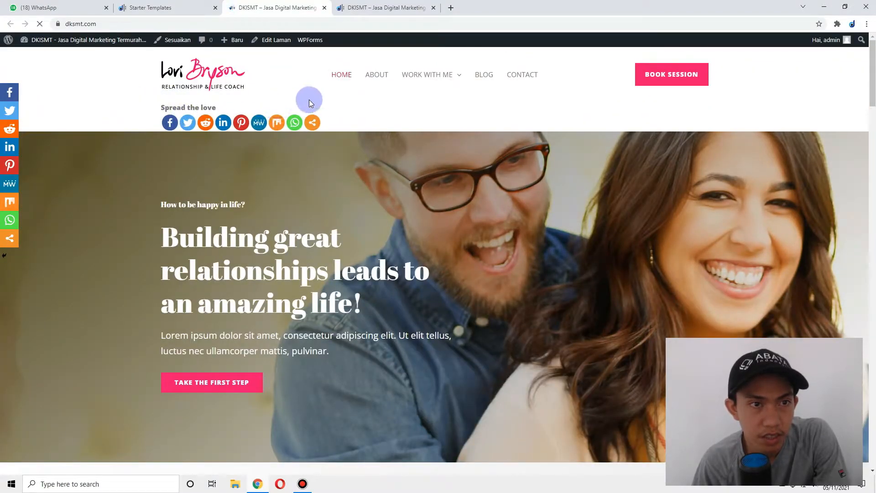
pyautogui.click(146, 7)
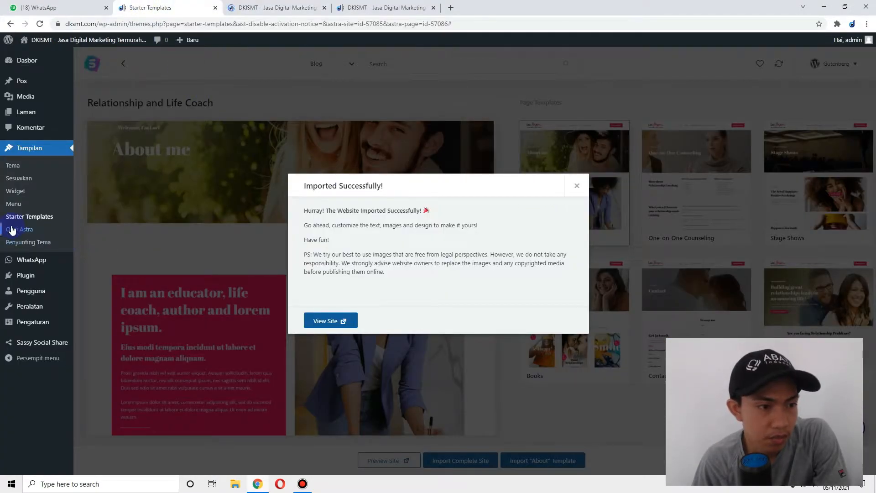
pyautogui.click(35, 279)
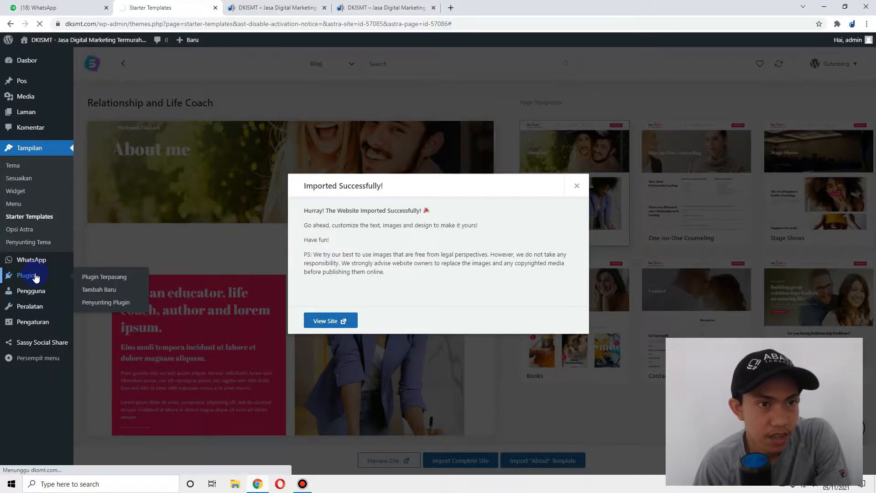
# - Open the first blog post on the live site and return to the homepage
pyautogui.click(254, 10)
pyautogui.scroll(-7, 286, 185)
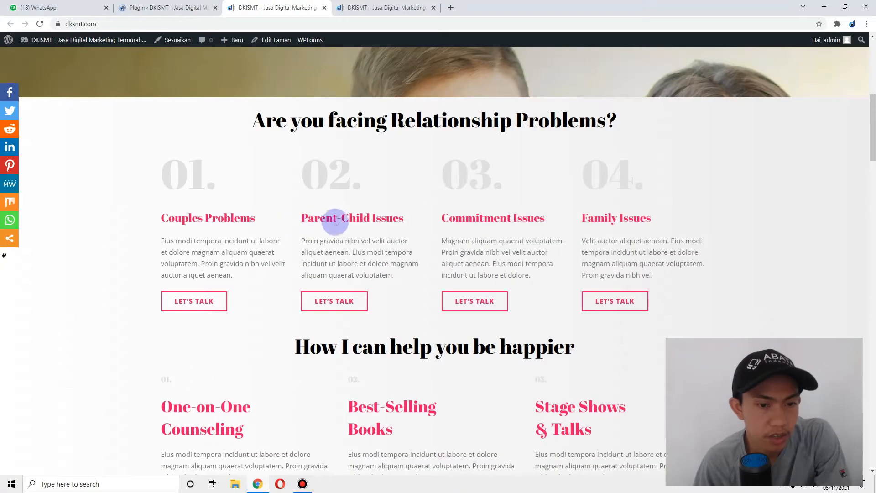
pyautogui.scroll(7, 358, 198)
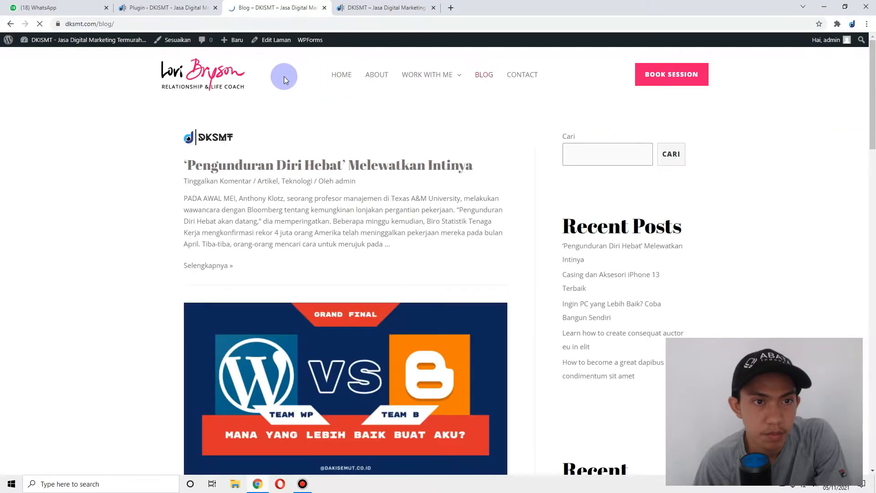
pyautogui.click(300, 162)
pyautogui.click(165, 8)
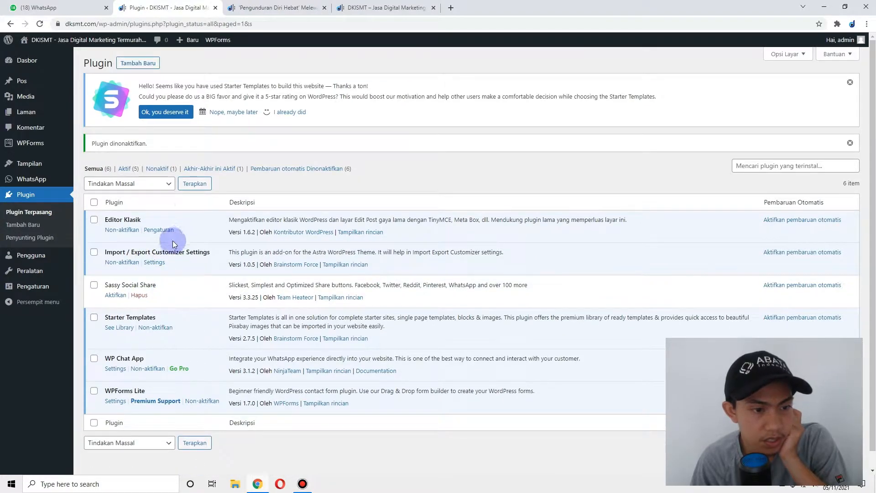
pyautogui.click(288, 6)
pyautogui.click(197, 80)
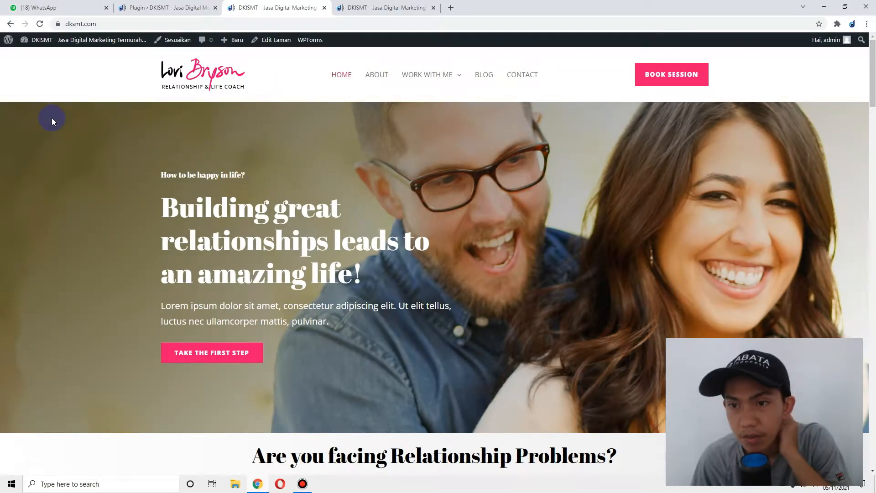
# - Browse the homepage design, then launch the Customizer via Sesuaikan in the admin bar
pyautogui.moveTo(91, 142); pyautogui.dragTo(452, 291)
pyautogui.click(456, 296)
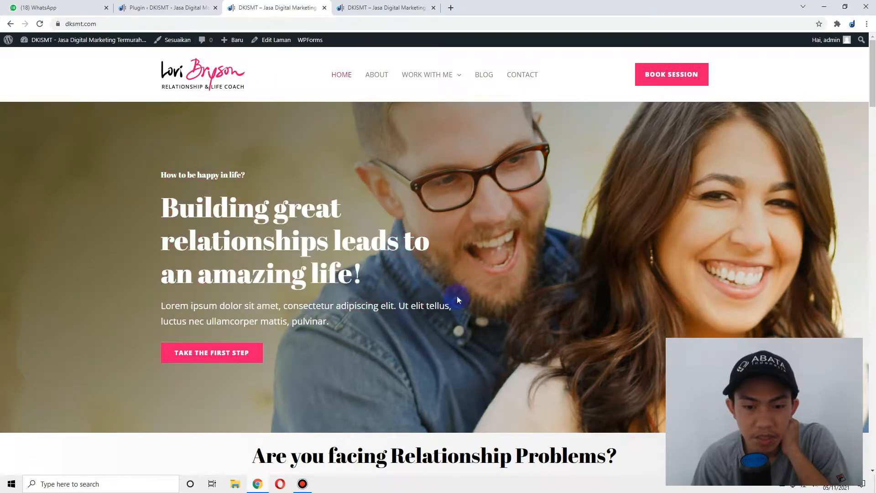
pyautogui.moveTo(653, 230); pyautogui.dragTo(493, 190)
pyautogui.scroll(-20, 494, 196)
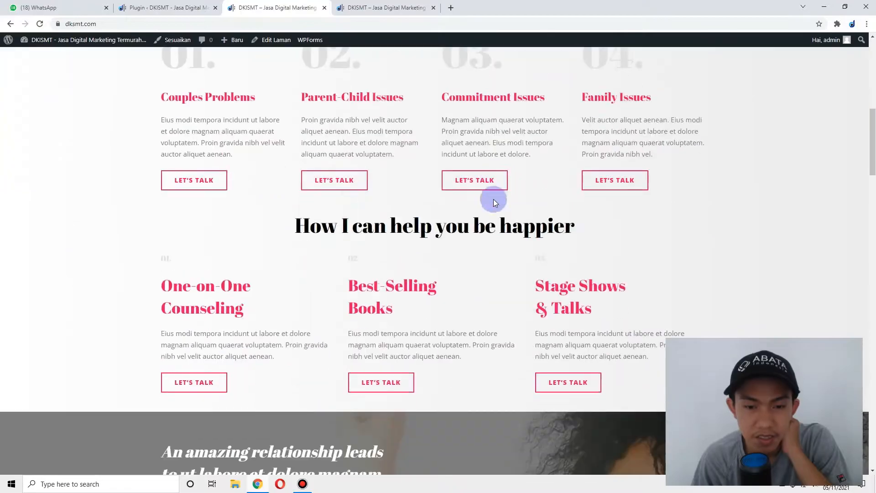
pyautogui.scroll(-12, 360, 161)
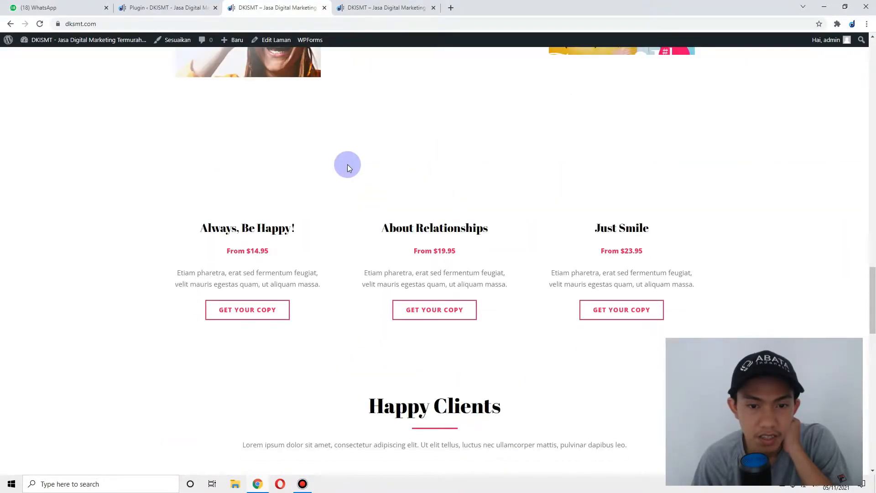
pyautogui.scroll(4, 310, 174)
pyautogui.scroll(-15, 314, 215)
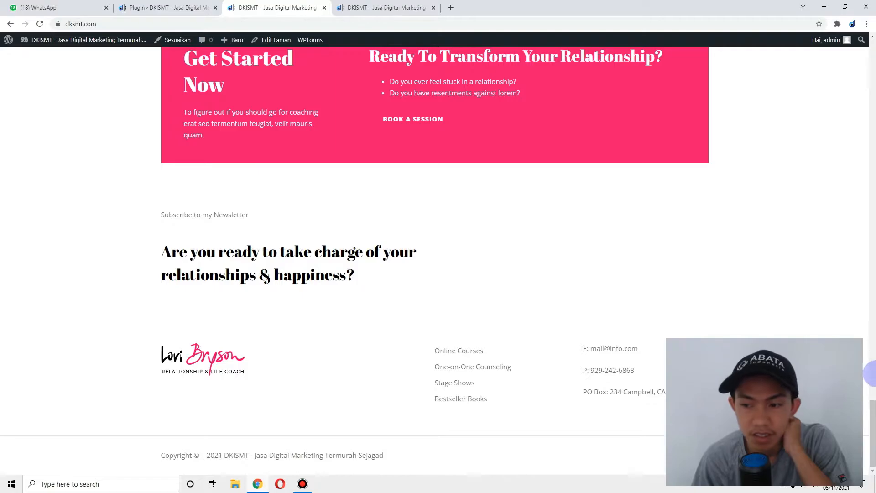
pyautogui.moveTo(873, 417); pyautogui.dragTo(874, 54)
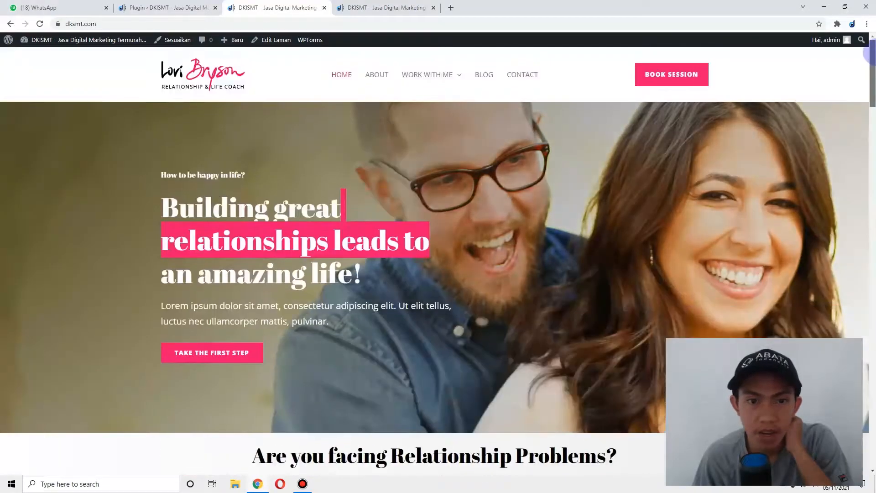
pyautogui.click(175, 42)
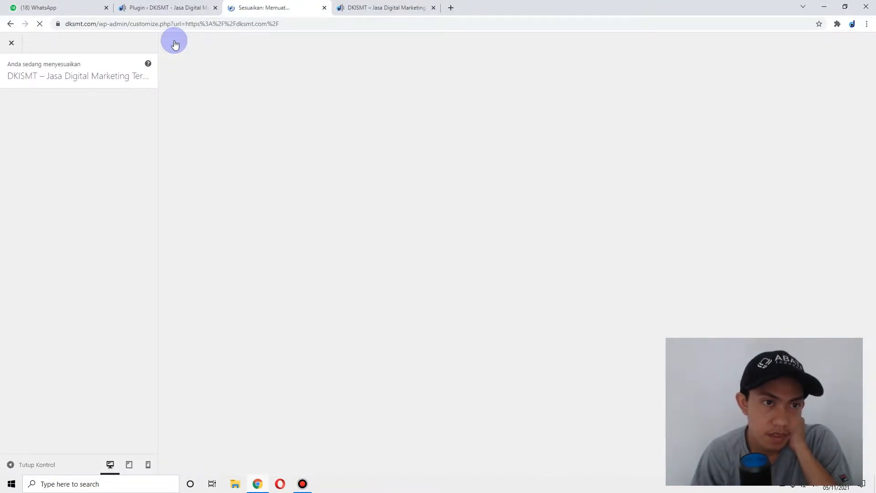
# - Return to the loading Customizer and browse the Astra global typography settings
pyautogui.click(360, 8)
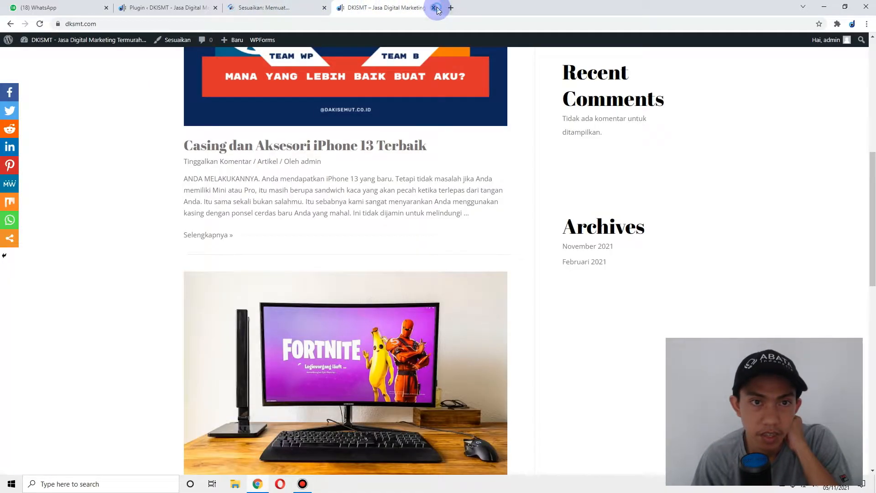
pyautogui.click(434, 8)
pyautogui.click(157, 7)
pyautogui.click(264, 7)
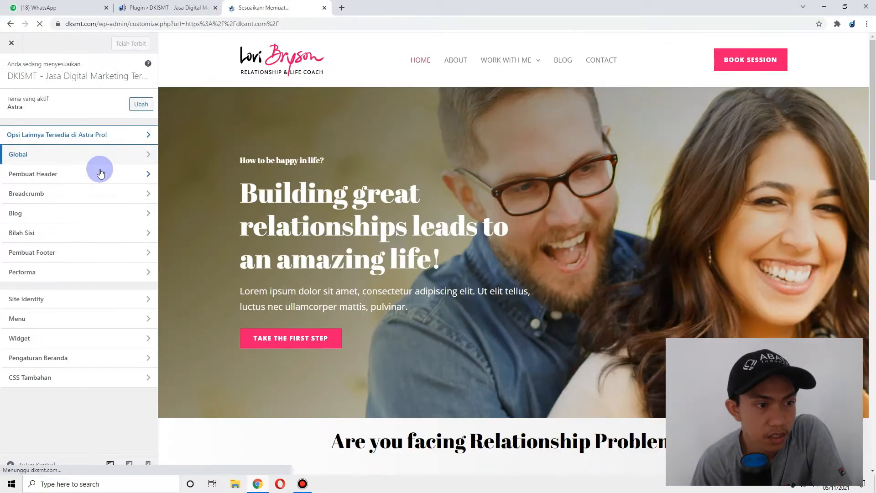
pyautogui.click(133, 157)
pyautogui.click(117, 98)
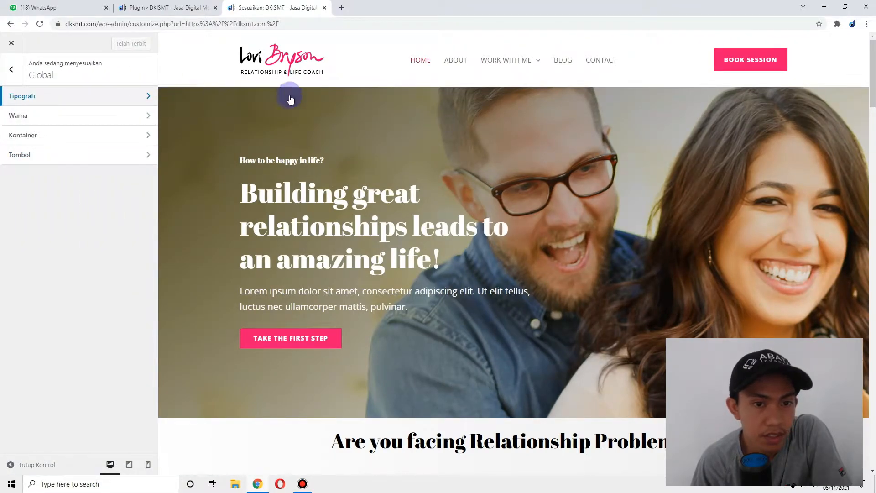
pyautogui.click(108, 97)
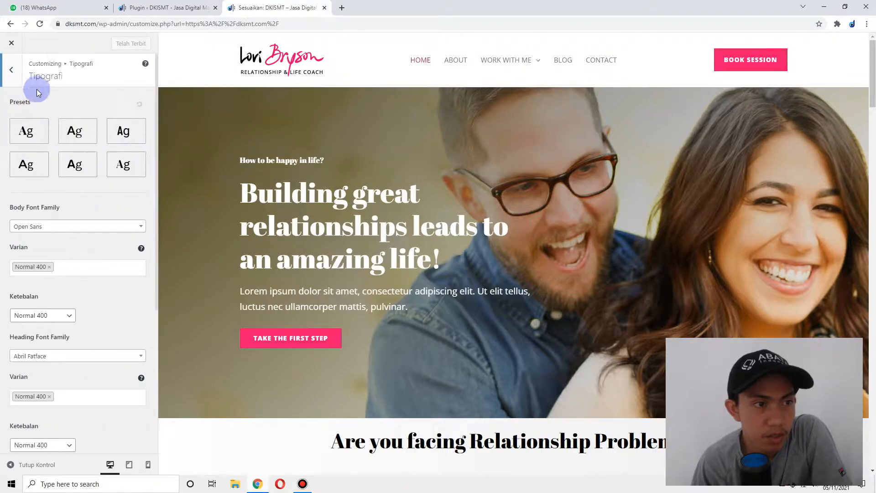
pyautogui.click(11, 69)
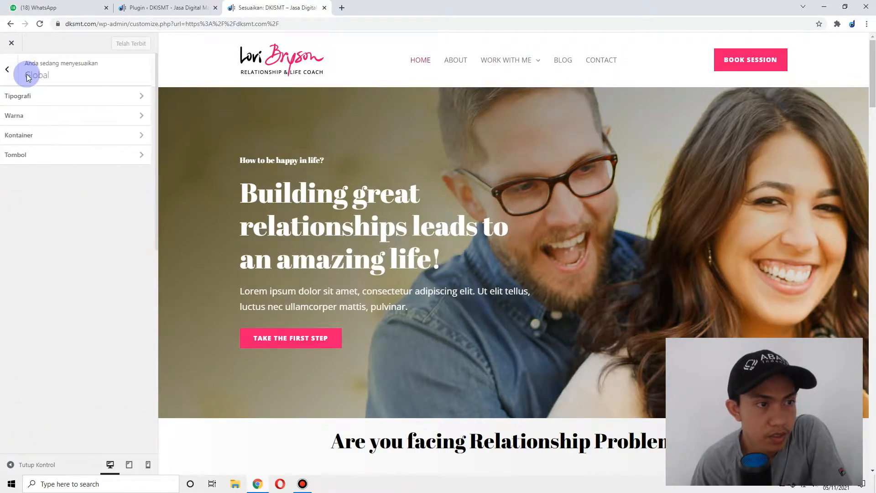
# - Set the Astra theme colour and palette Color 1 to #2e4191
pyautogui.click(149, 118)
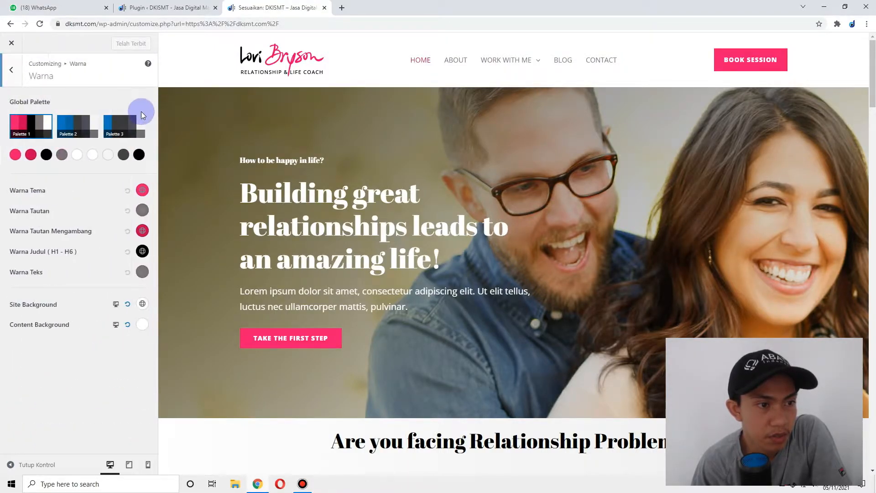
pyautogui.click(143, 191)
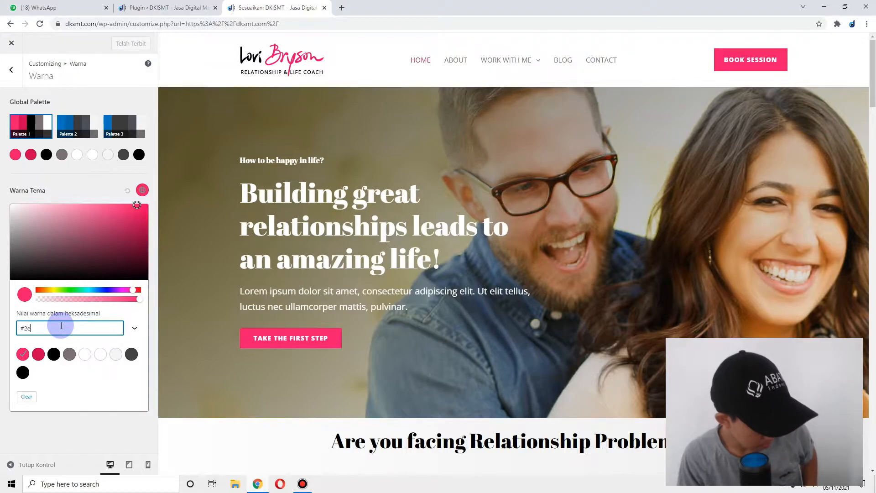
pyautogui.write('#2e4191')
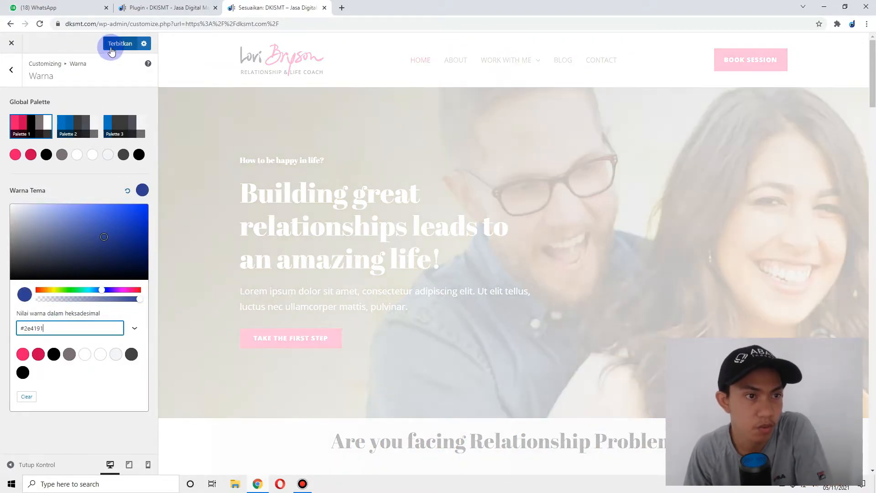
pyautogui.click(111, 48)
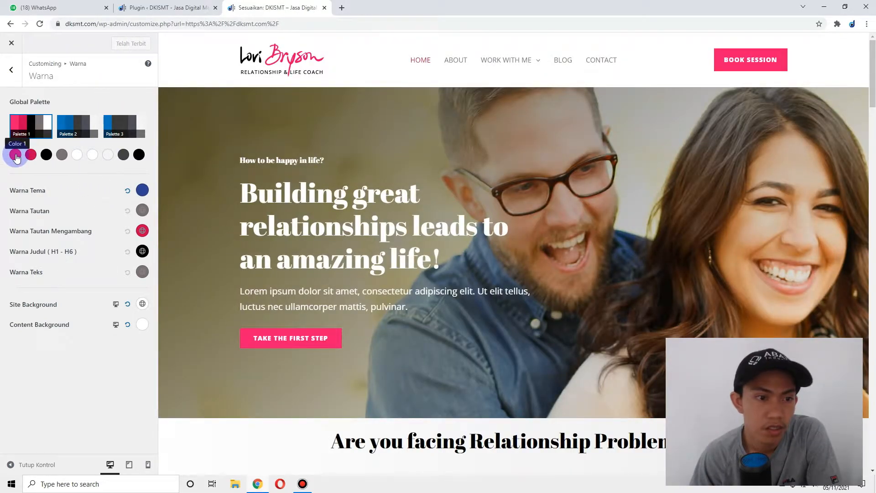
pyautogui.click(16, 157)
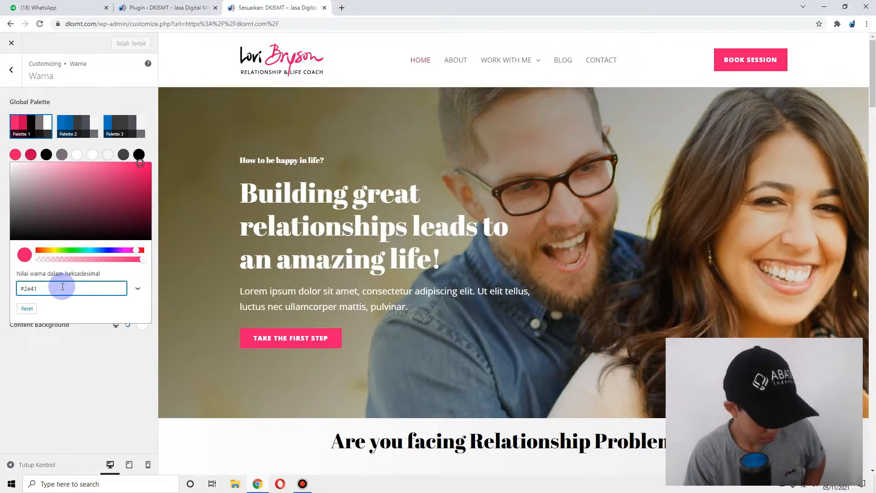
pyautogui.write('2e4191')
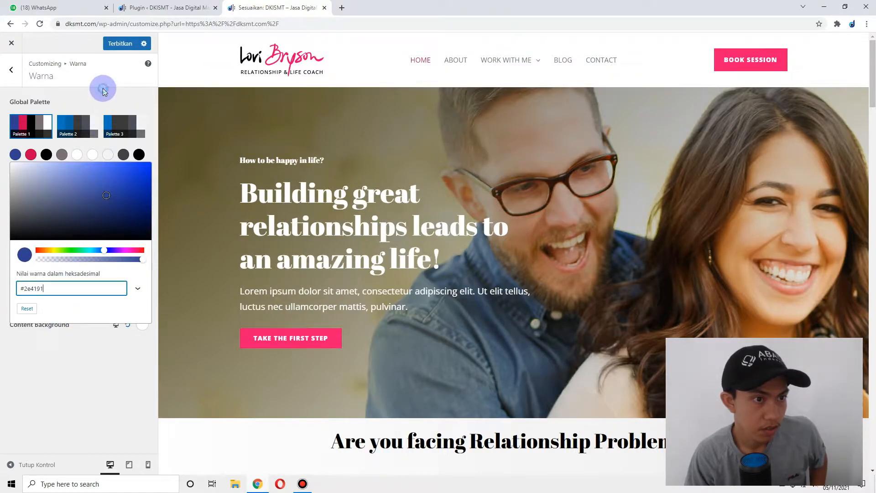
pyautogui.click(93, 109)
# - Publish, change the remaining pink palette Color 2 to blue #0134cb, and publish again
pyautogui.click(121, 43)
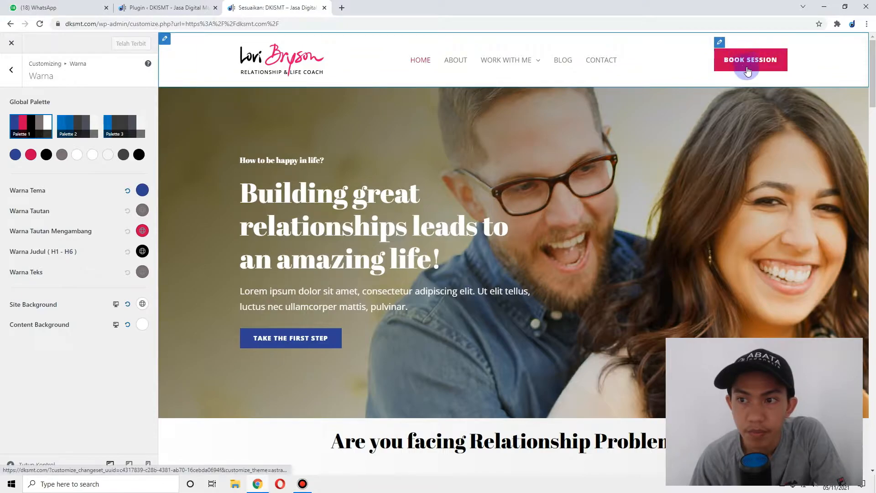
pyautogui.click(31, 155)
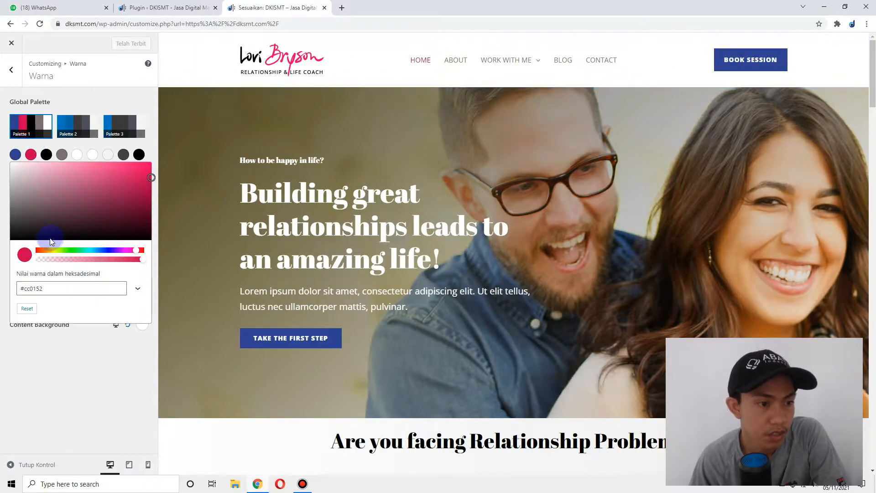
pyautogui.click(103, 250)
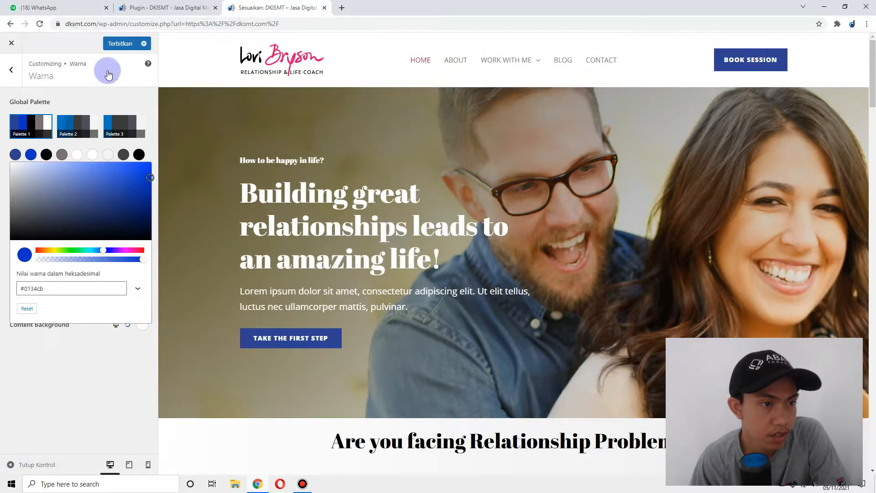
pyautogui.click(110, 43)
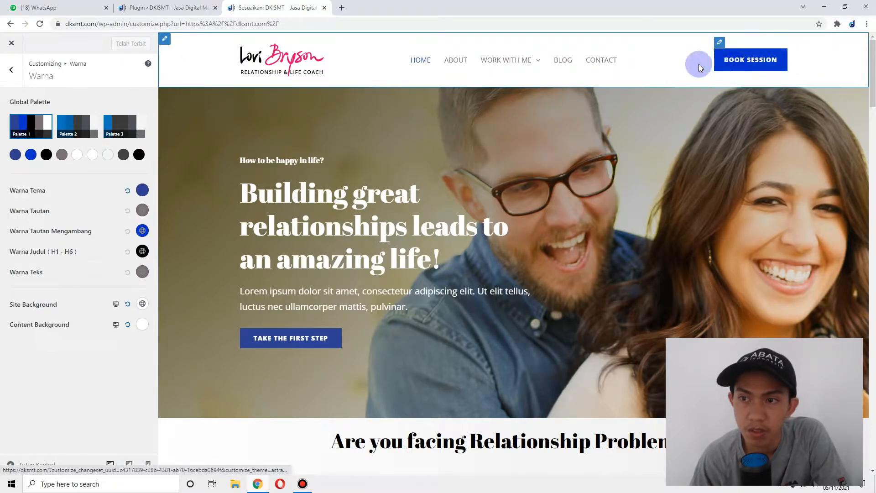
pyautogui.click(8, 71)
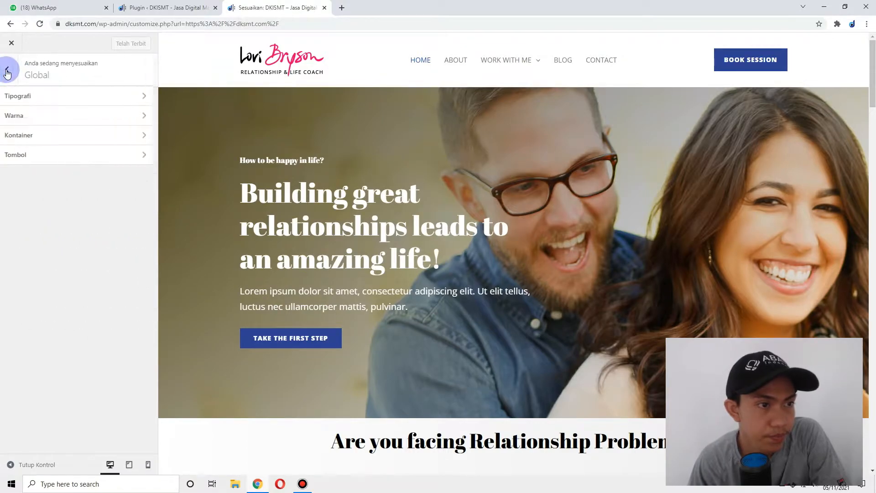
# - Go to Header Builder > Site Title & Logo and choose Ganti Logo to change the logo
pyautogui.click(83, 157)
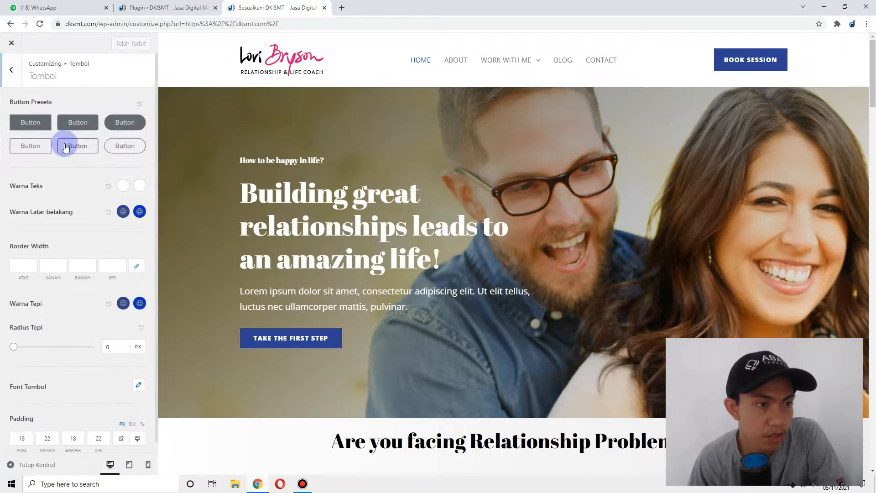
pyautogui.click(12, 71)
pyautogui.click(13, 71)
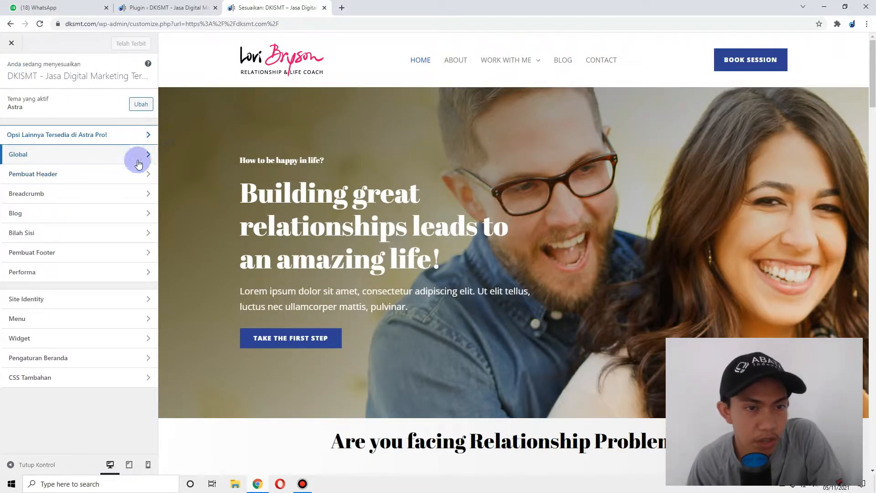
pyautogui.click(140, 177)
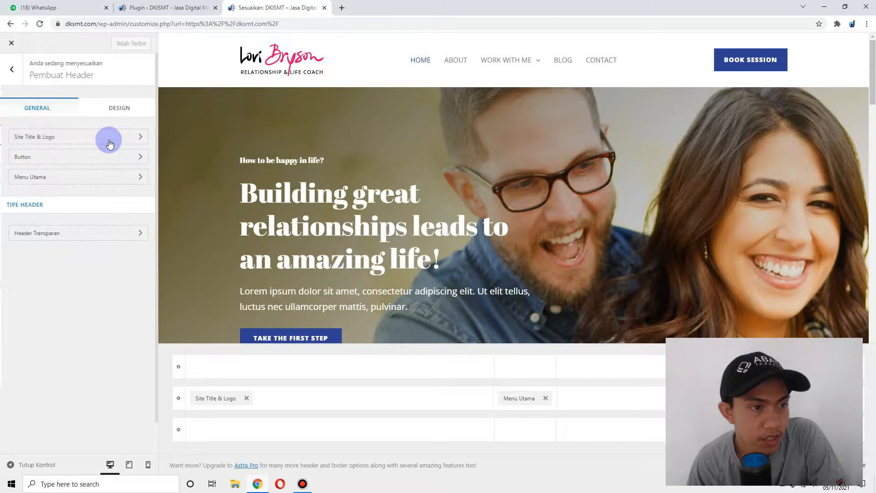
pyautogui.click(133, 133)
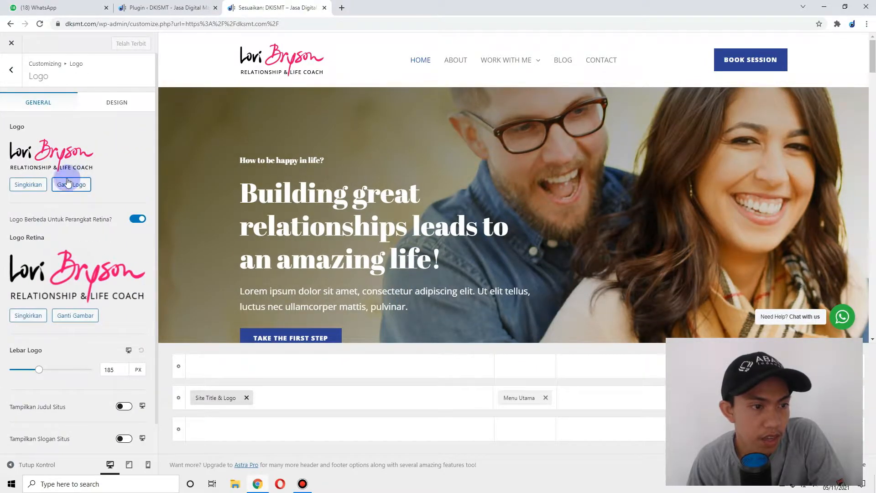
pyautogui.click(76, 187)
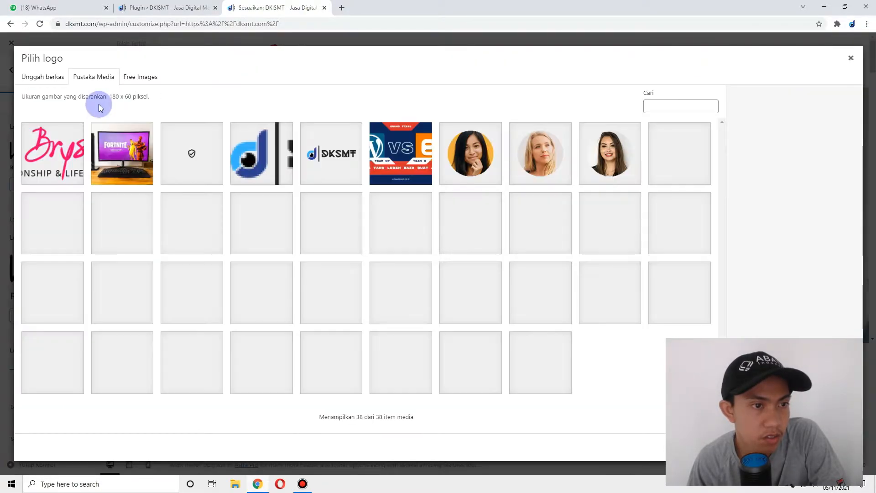
# - Set the DKSMT image as the main logo without cropping, and pick it for the retina logo
pyautogui.click(330, 157)
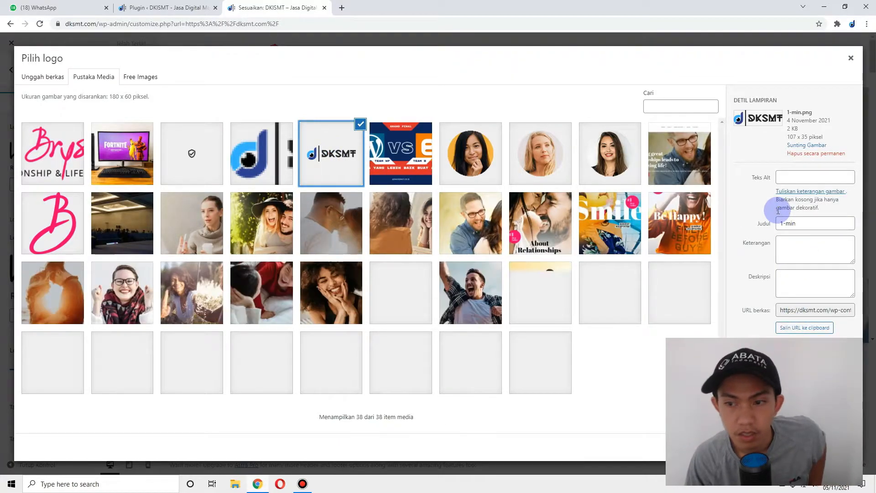
pyautogui.hotkey('ctrl', '-')
pyautogui.hotkey('ctrl', '-')
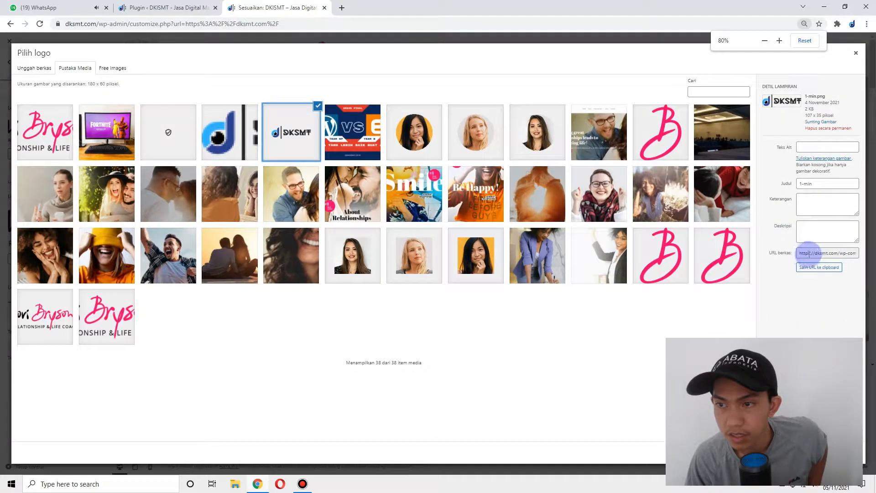
pyautogui.hotkey('ctrl', '+')
pyautogui.hotkey('ctrl', '+')
pyautogui.hotkey('ctrl', '+')
pyautogui.hotkey('ctrl', '+')
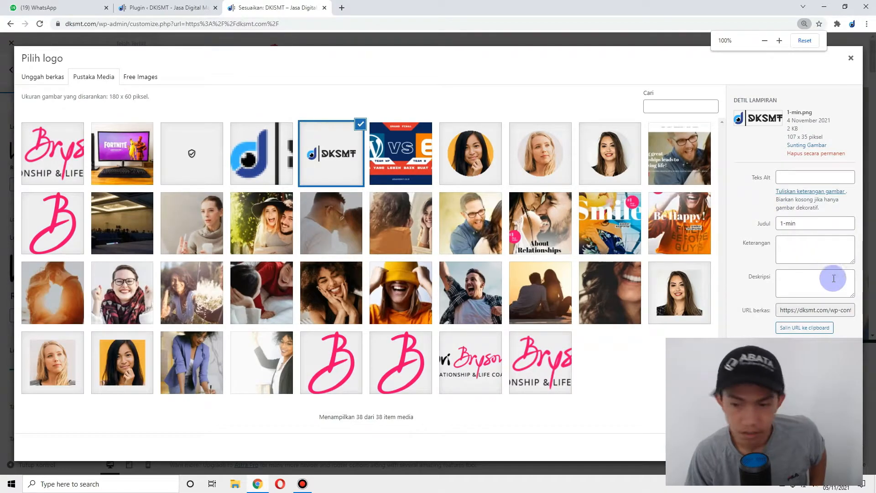
pyautogui.click(841, 447)
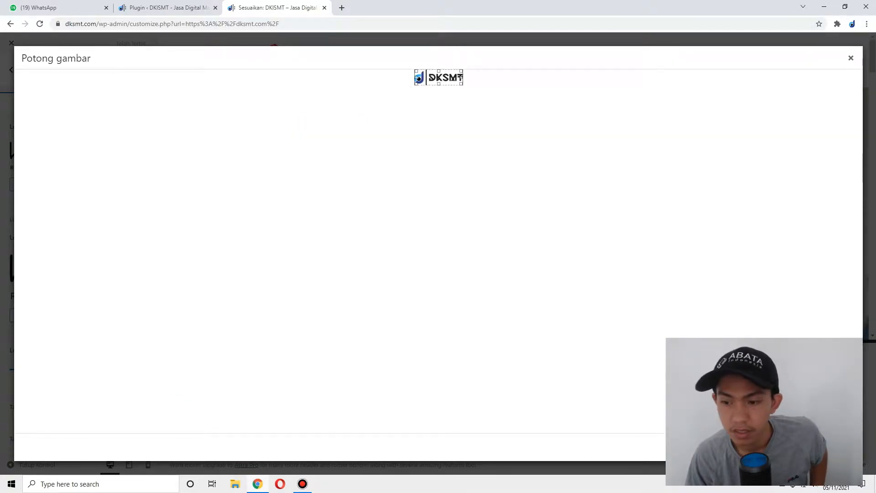
pyautogui.click(831, 447)
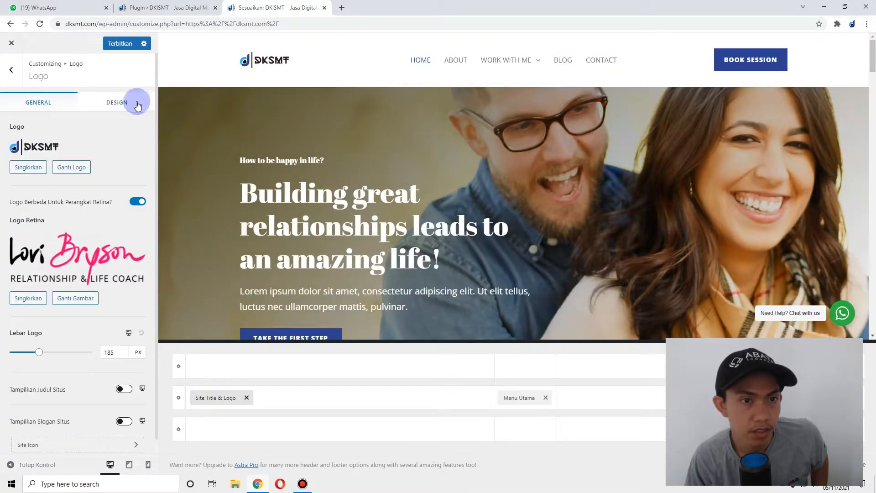
pyautogui.click(77, 298)
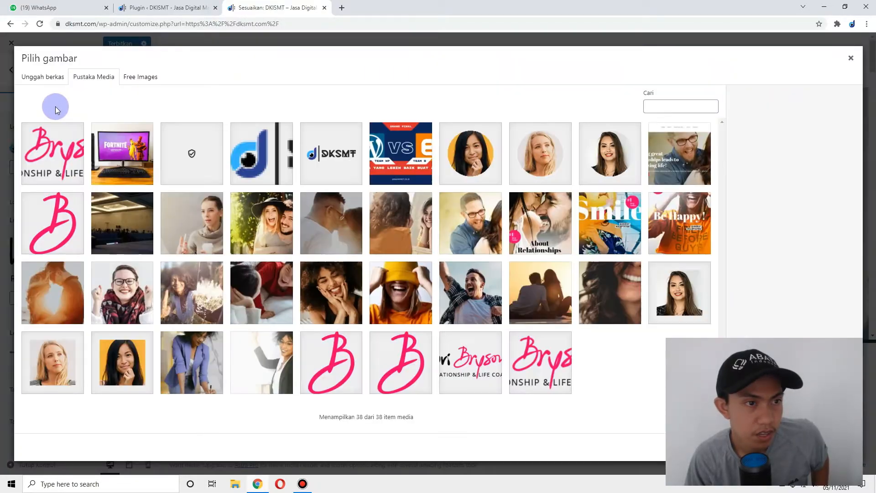
pyautogui.click(320, 170)
# - Confirm DKSMT as the retina logo and keep the separate mobile logo turned off
pyautogui.click(830, 447)
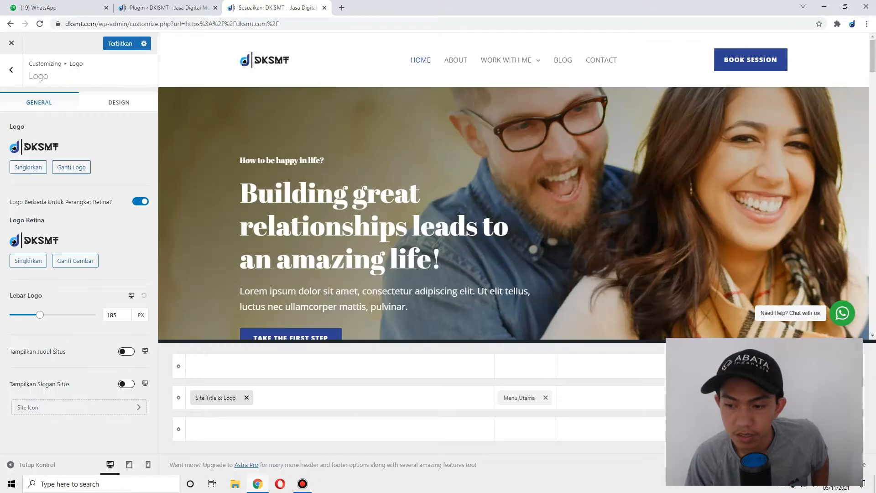
pyautogui.click(133, 296)
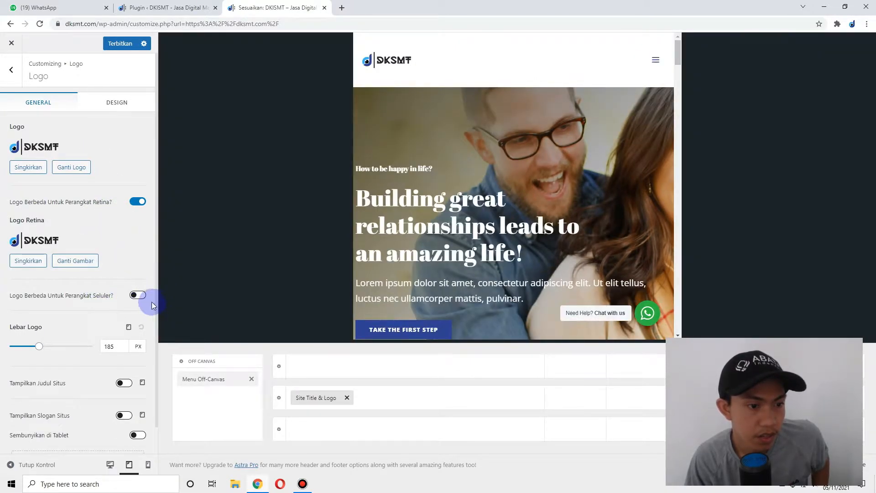
pyautogui.click(138, 298)
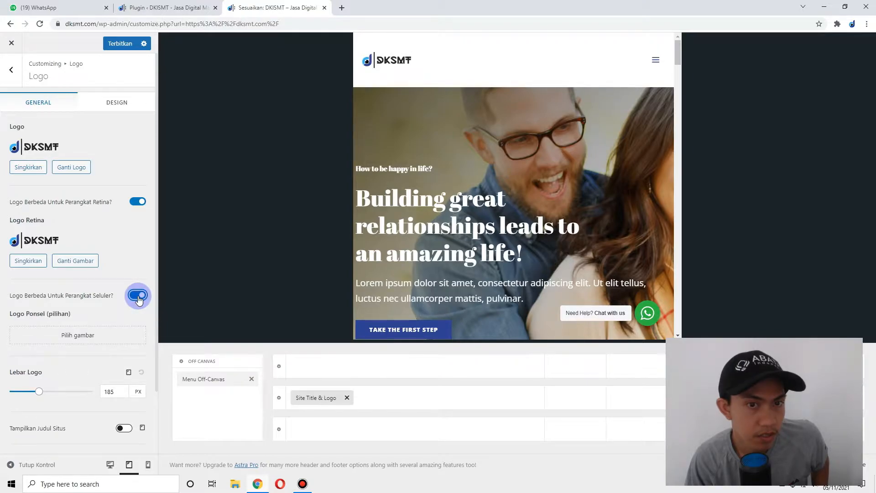
pyautogui.click(138, 296)
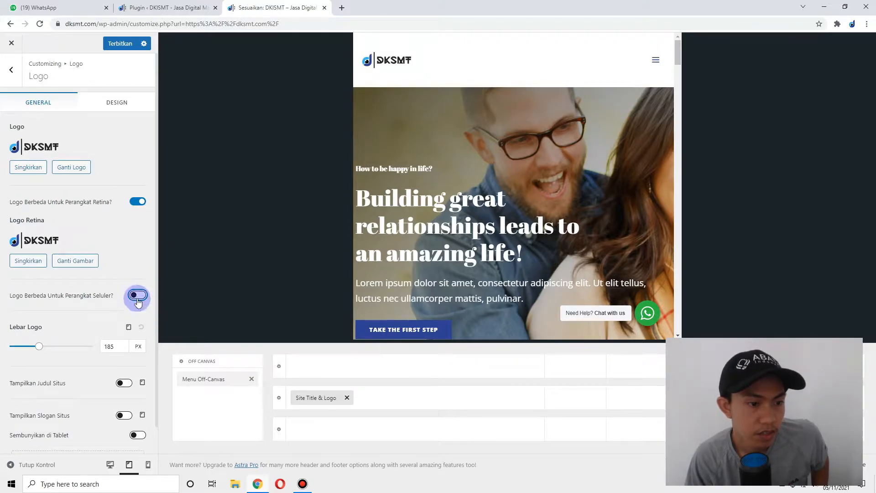
# - Check the logo width in phone and desktop previews, then publish the logo settings
pyautogui.click(129, 328)
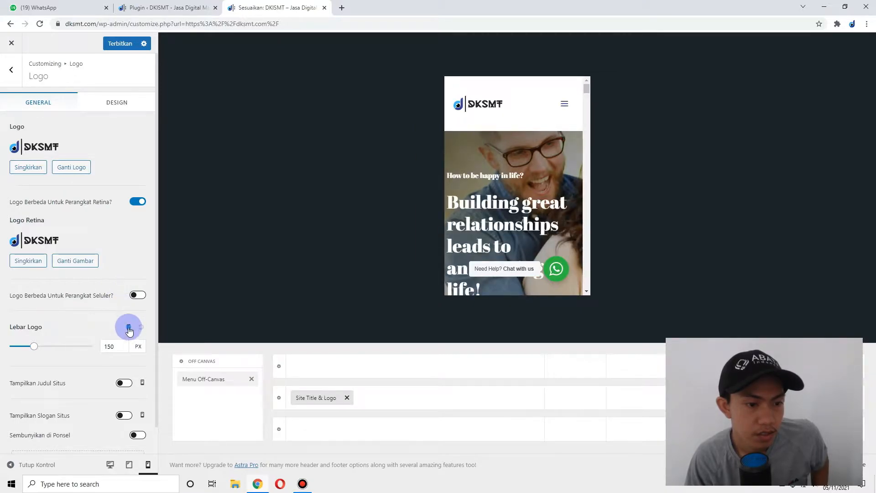
pyautogui.click(129, 328)
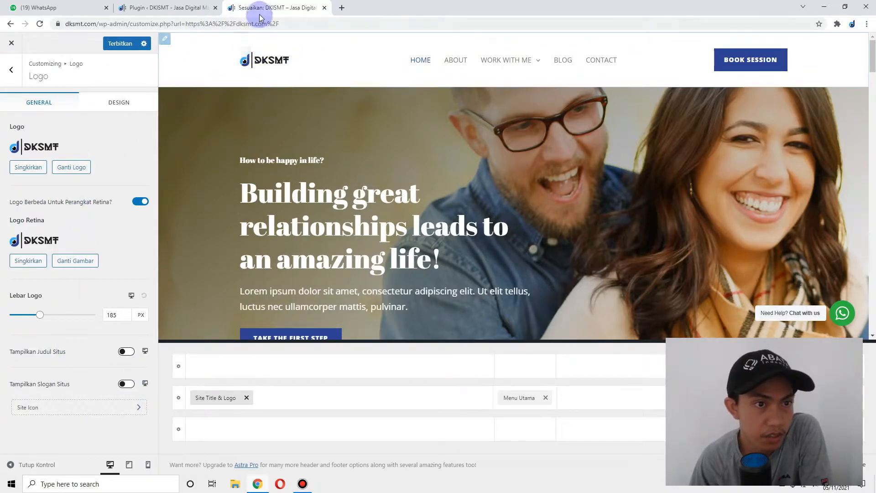
pyautogui.click(107, 42)
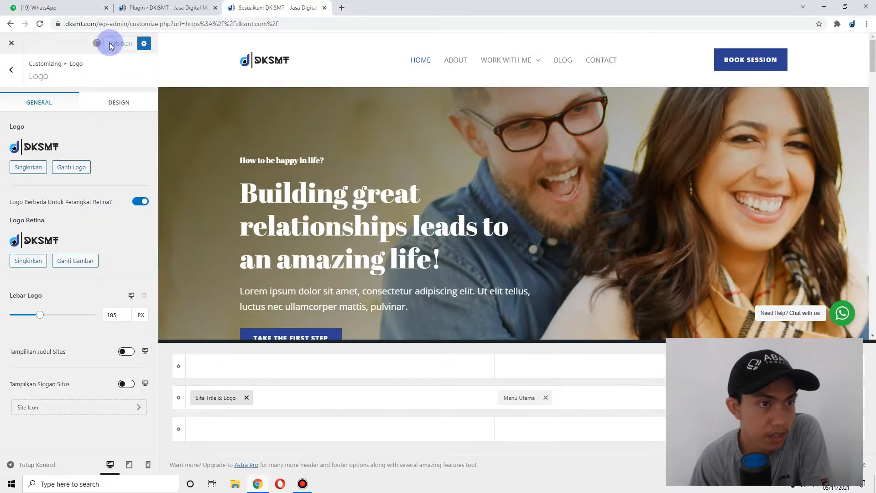
pyautogui.click(12, 70)
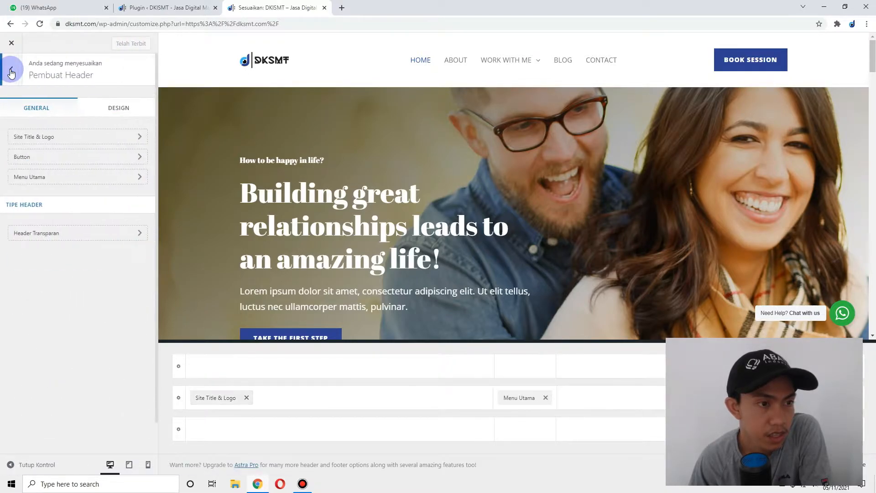
# - Open the Blog settings section and show the BLOG page in the preview
pyautogui.click(131, 182)
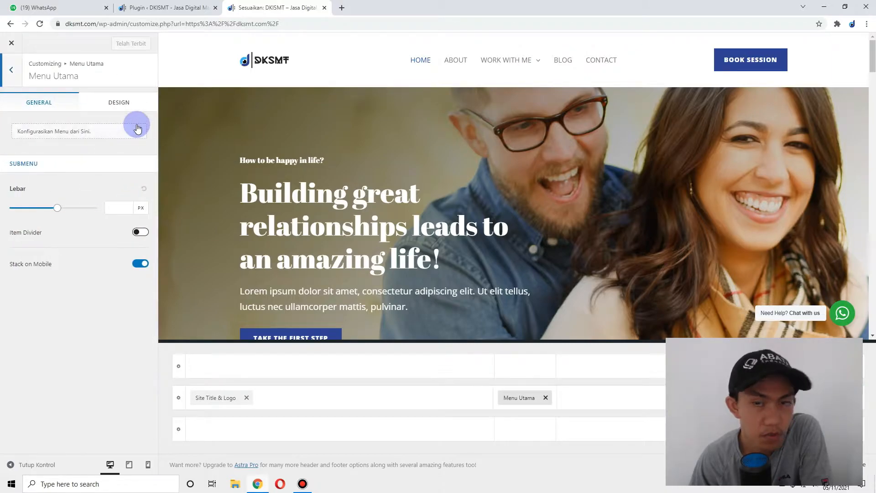
pyautogui.moveTo(524, 63)
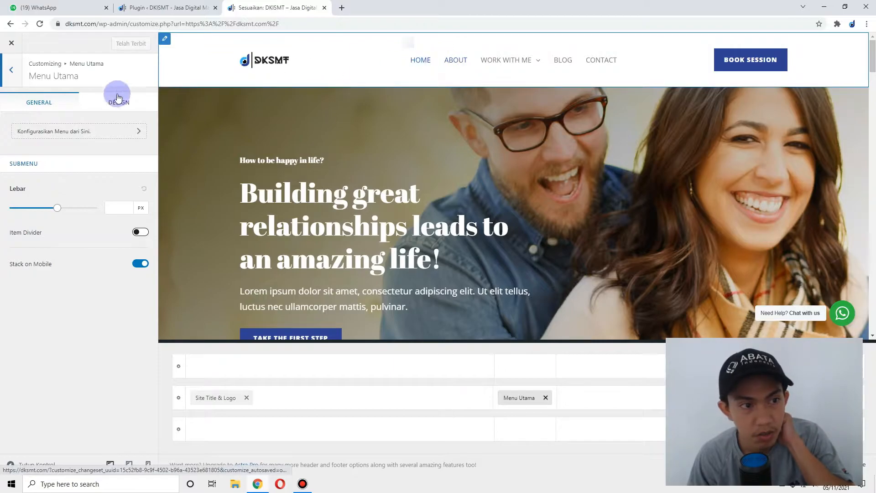
pyautogui.click(10, 71)
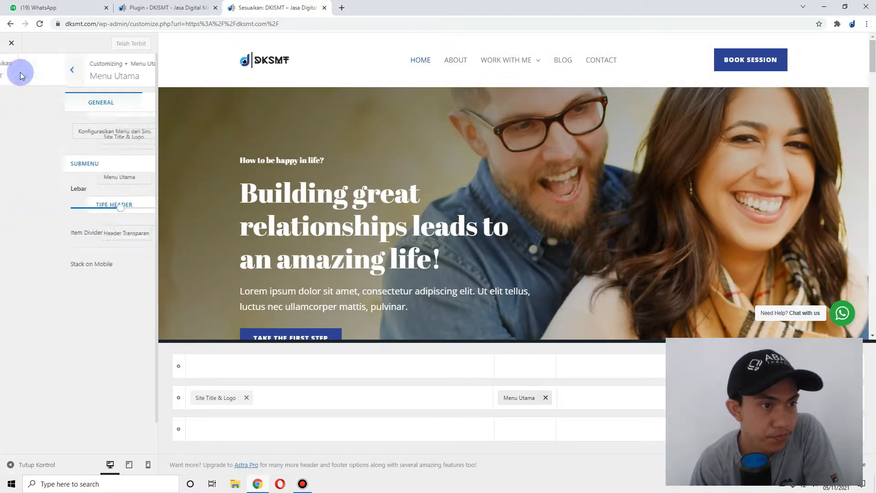
pyautogui.click(9, 71)
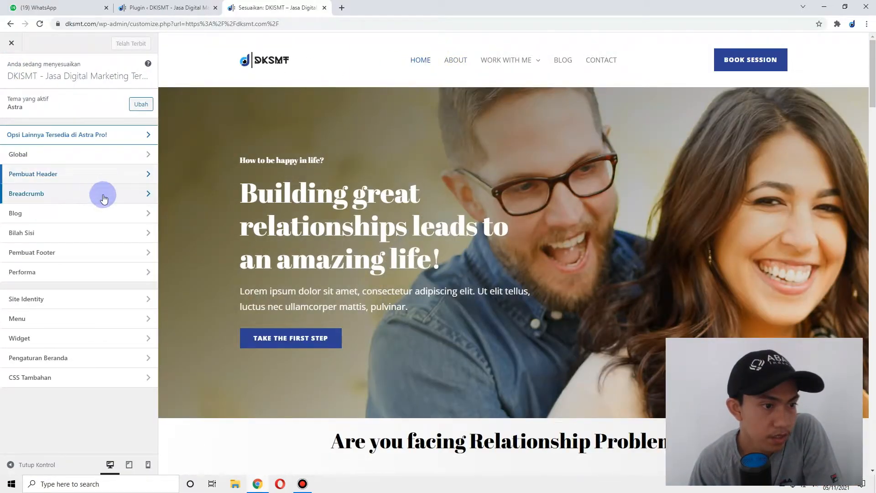
pyautogui.click(113, 218)
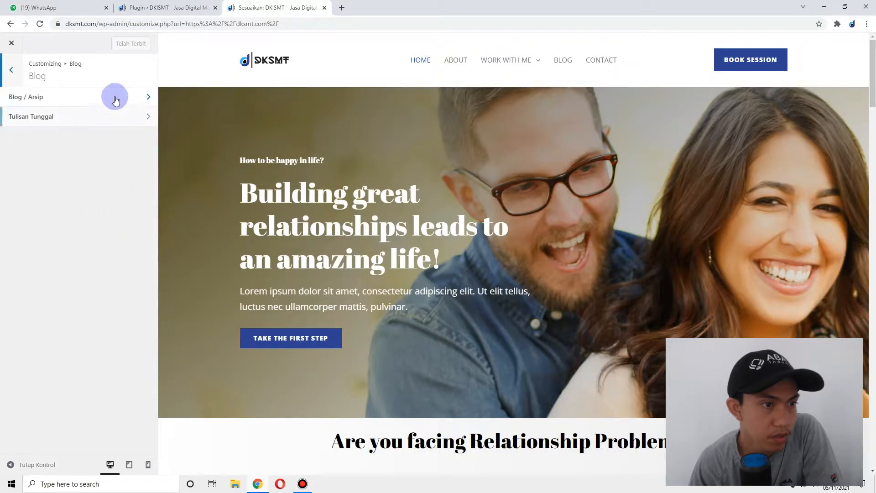
pyautogui.click(558, 62)
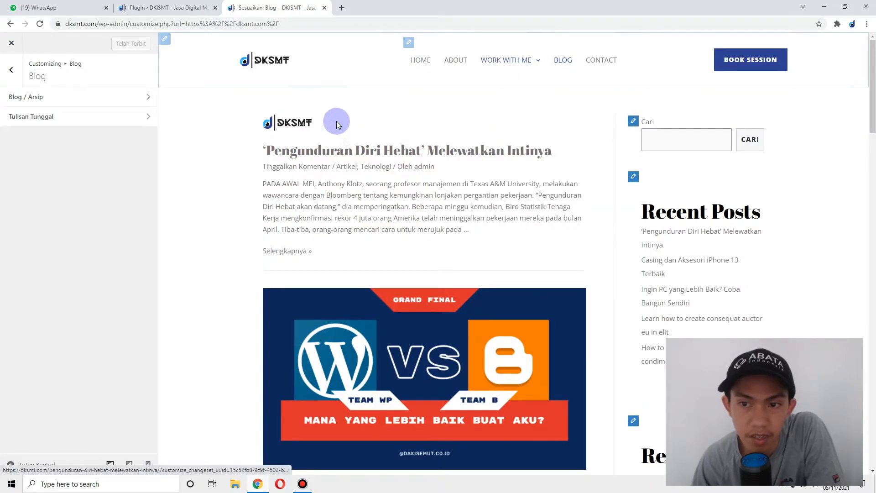
# - Open Blog / Arsip settings, check the Design tab's title sizes, and return to General options
pyautogui.click(116, 98)
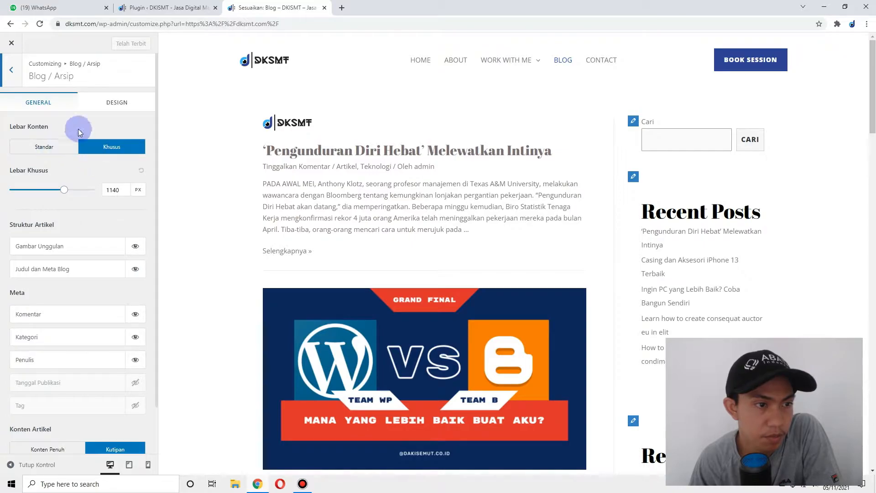
pyautogui.click(120, 101)
pyautogui.click(55, 105)
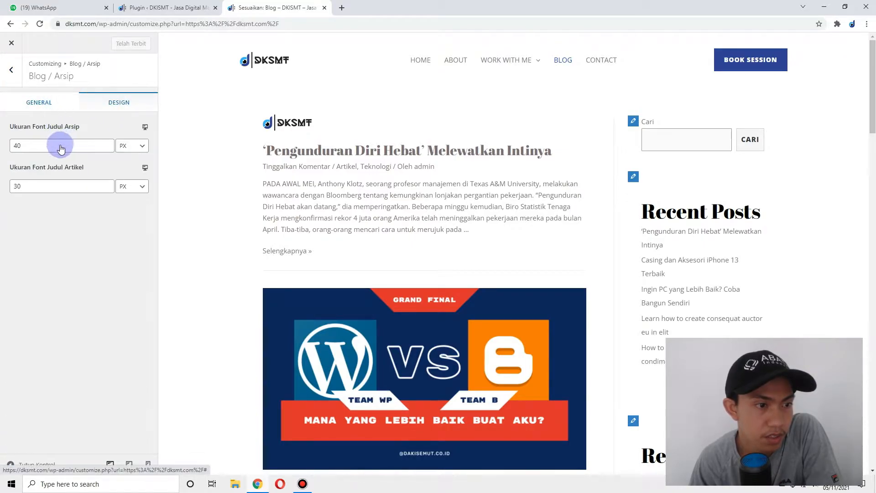
pyautogui.scroll(-1, 110, 269)
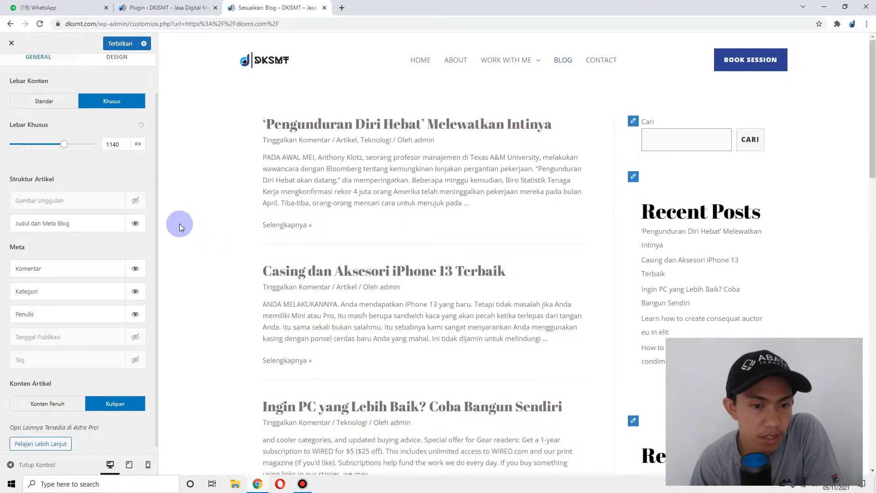
# - Show featured images again, hide author and comment meta, and keep post excerpts
pyautogui.click(136, 201)
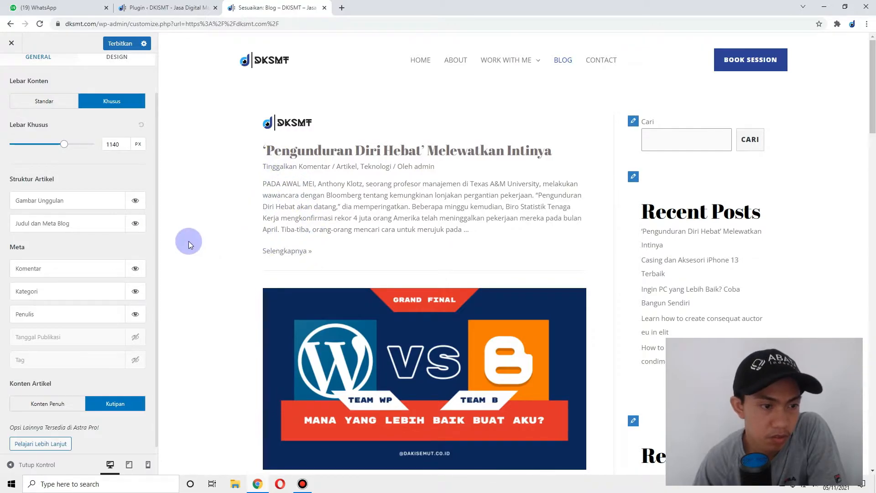
pyautogui.scroll(-6, 228, 245)
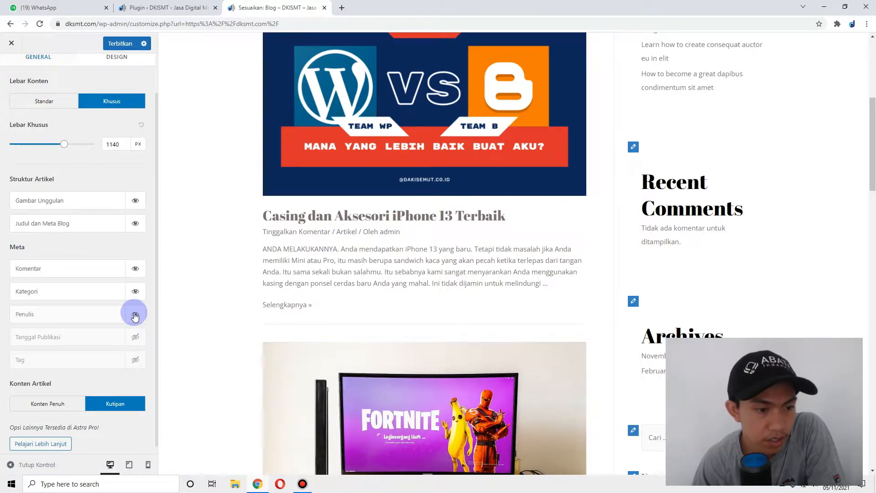
pyautogui.click(136, 315)
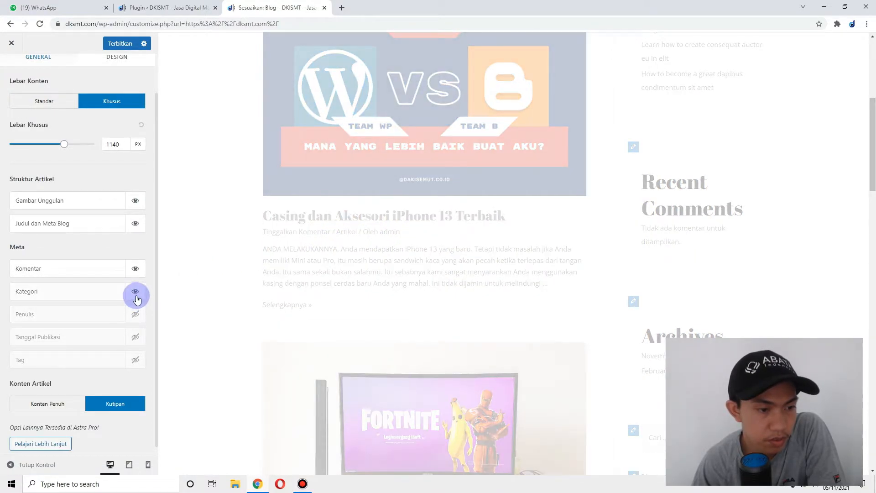
pyautogui.click(136, 270)
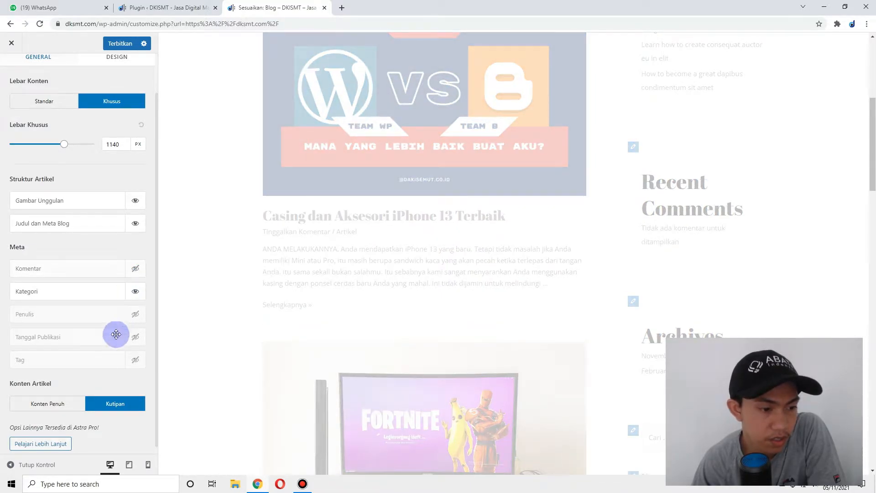
pyautogui.scroll(-1, 99, 407)
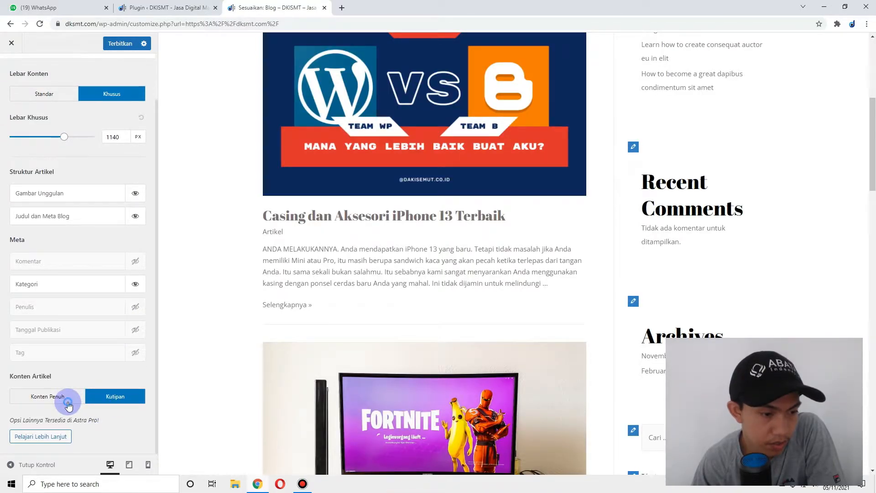
pyautogui.click(68, 403)
pyautogui.click(107, 399)
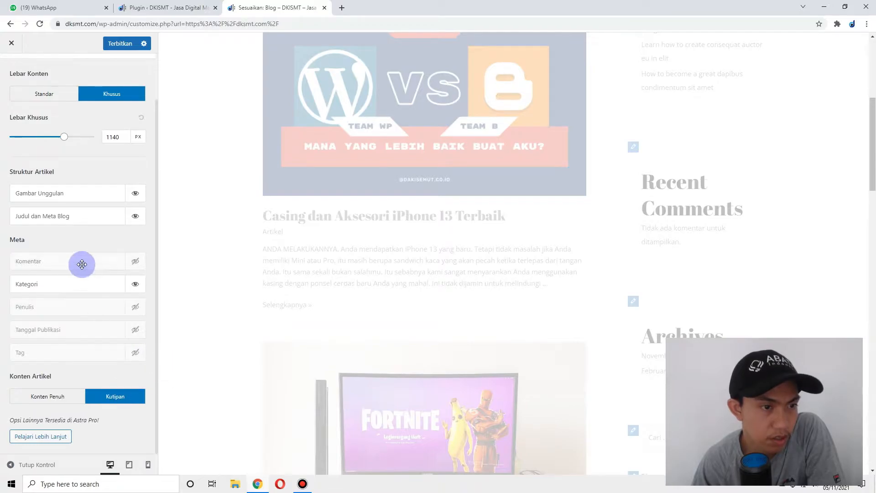
# - Set the blog content width to Standar and publish the archive settings
pyautogui.scroll(2, 95, 238)
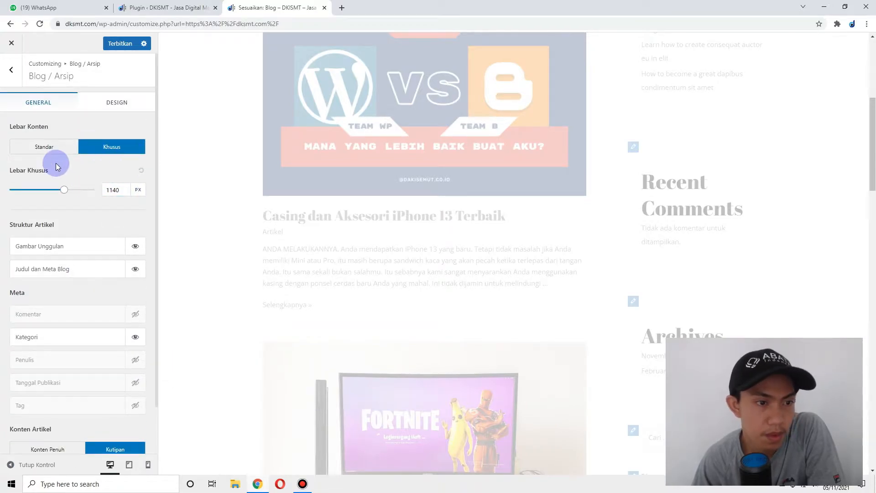
pyautogui.scroll(6, 437, 163)
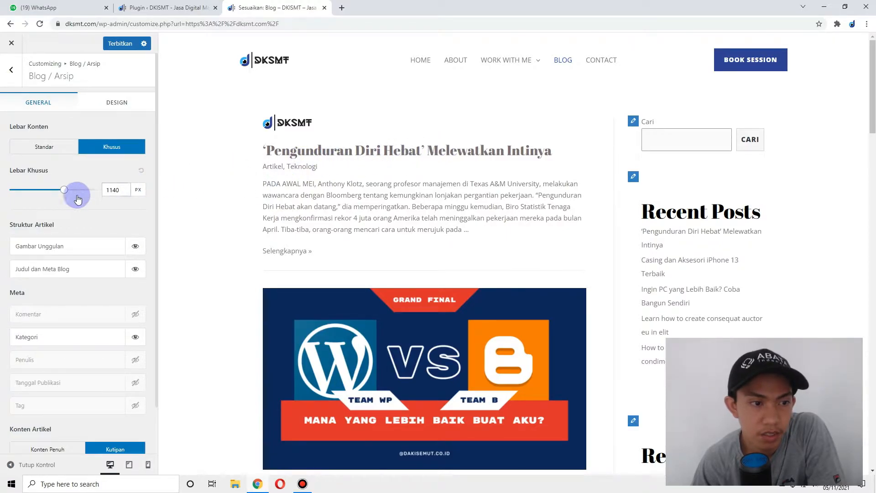
pyautogui.moveTo(67, 194); pyautogui.dragTo(135, 190)
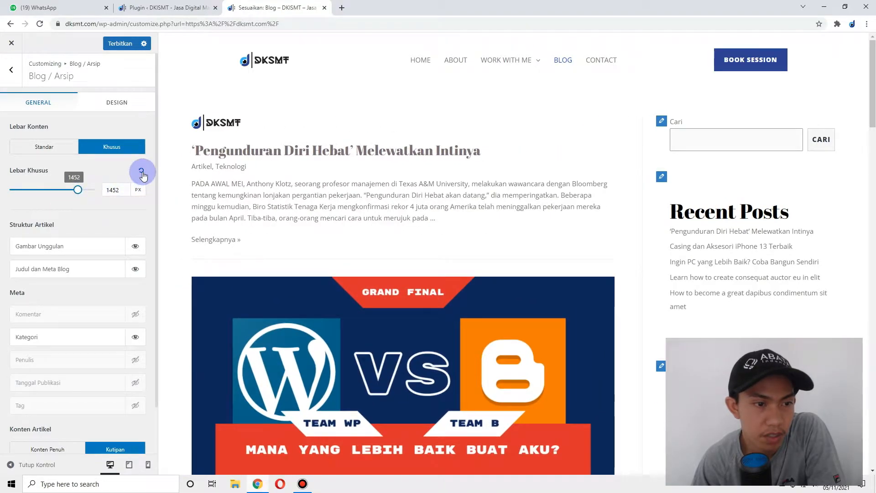
pyautogui.click(67, 146)
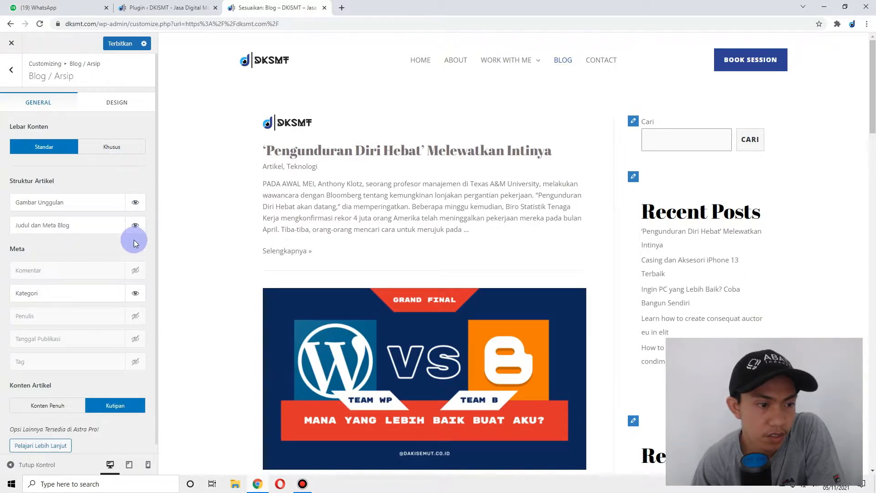
pyautogui.click(116, 46)
# - Go to the Footer Builder and look over its footer menu settings
pyautogui.click(15, 74)
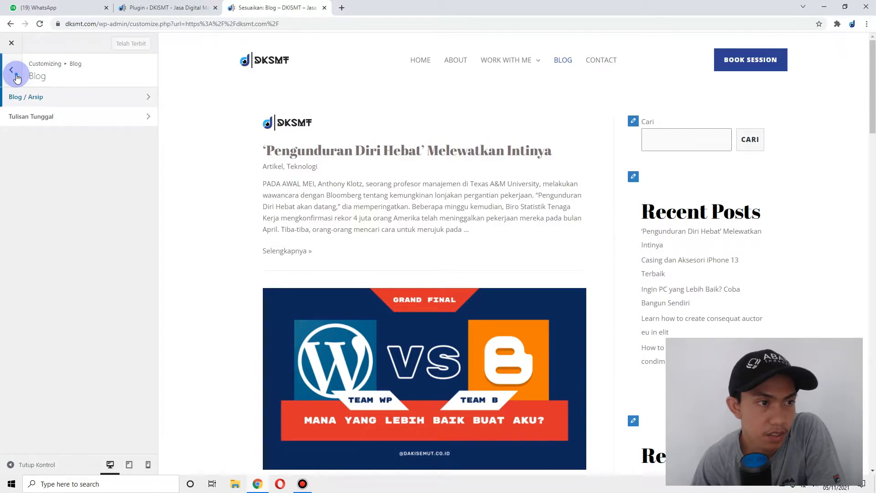
pyautogui.click(16, 73)
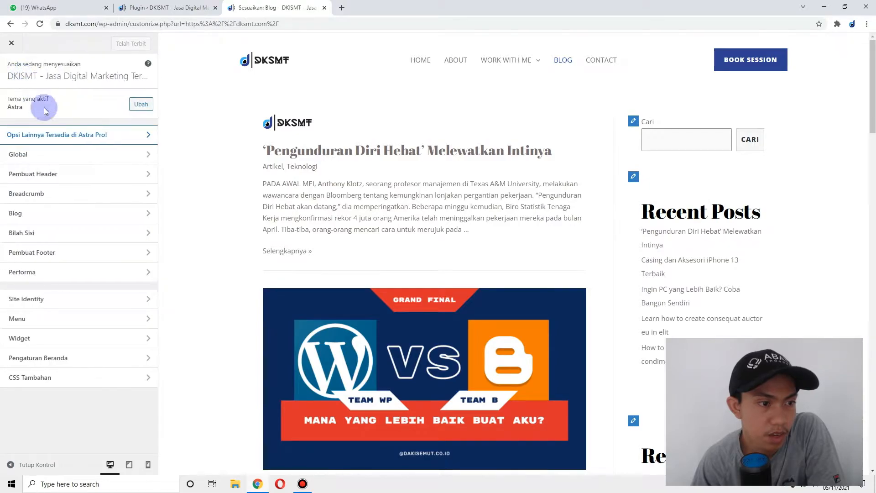
pyautogui.click(111, 253)
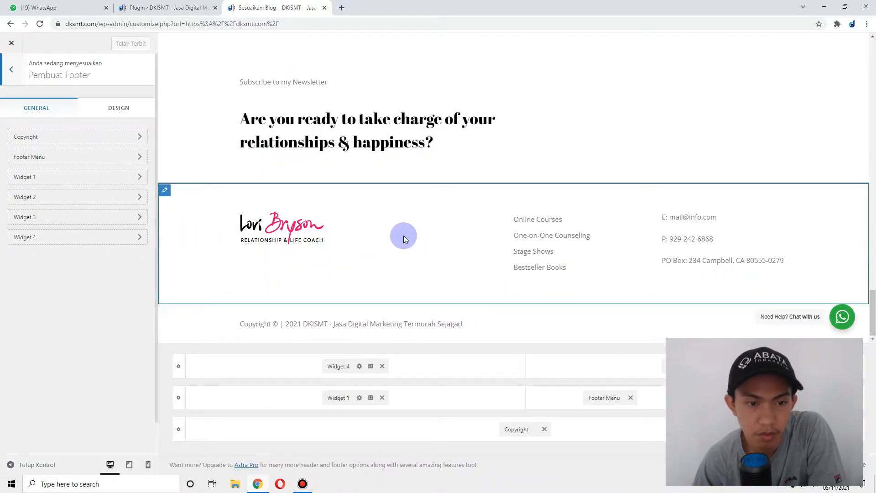
pyautogui.click(130, 157)
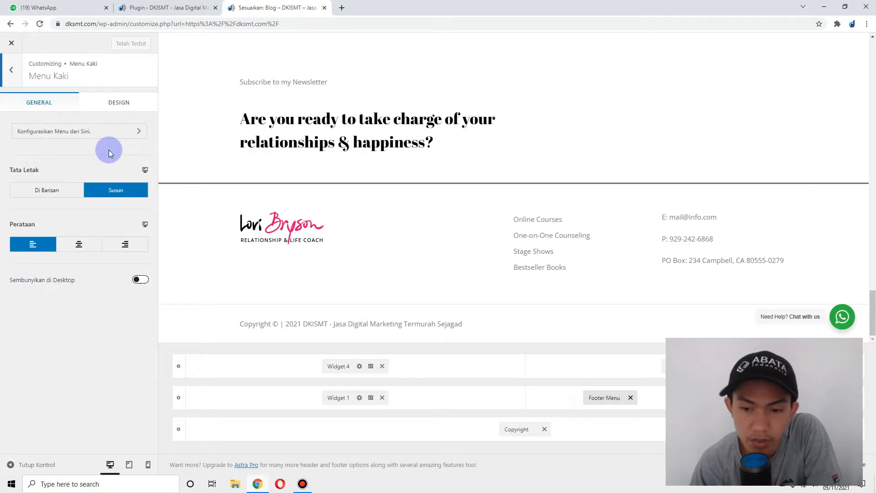
pyautogui.click(11, 70)
# - Swap Widget 1's footer image for the DKSMT logo from the Media Library
pyautogui.click(248, 219)
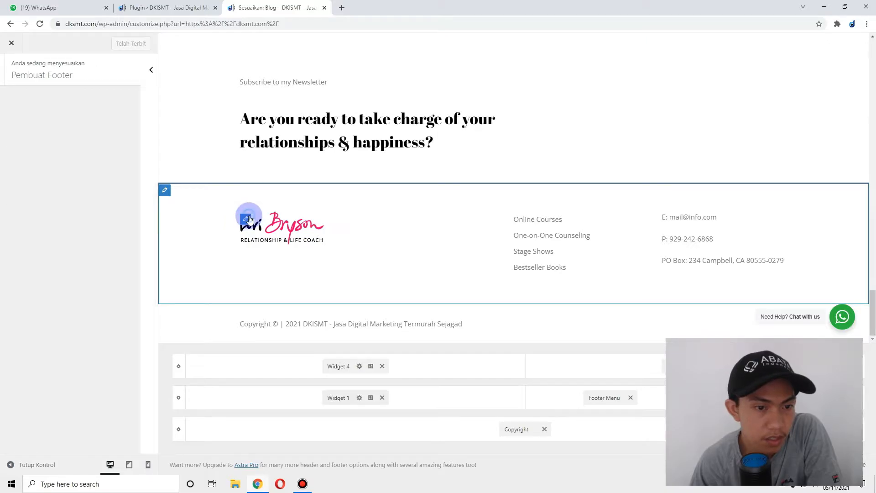
pyautogui.click(102, 296)
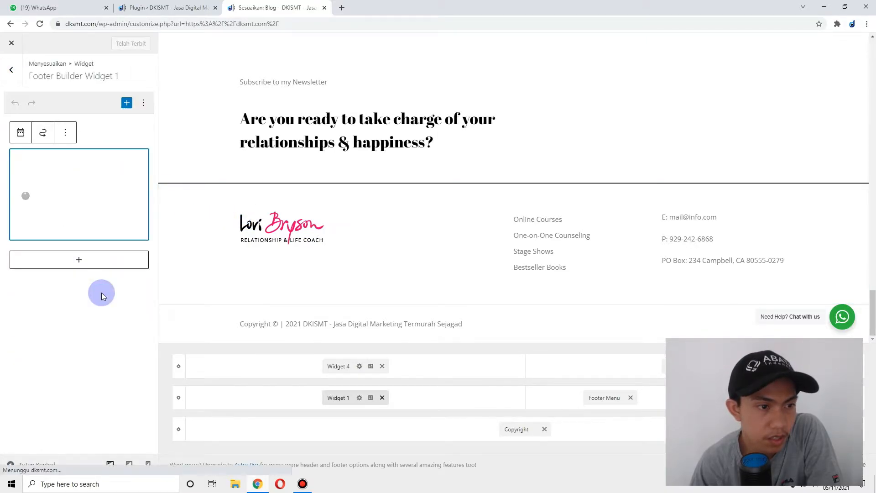
pyautogui.click(69, 164)
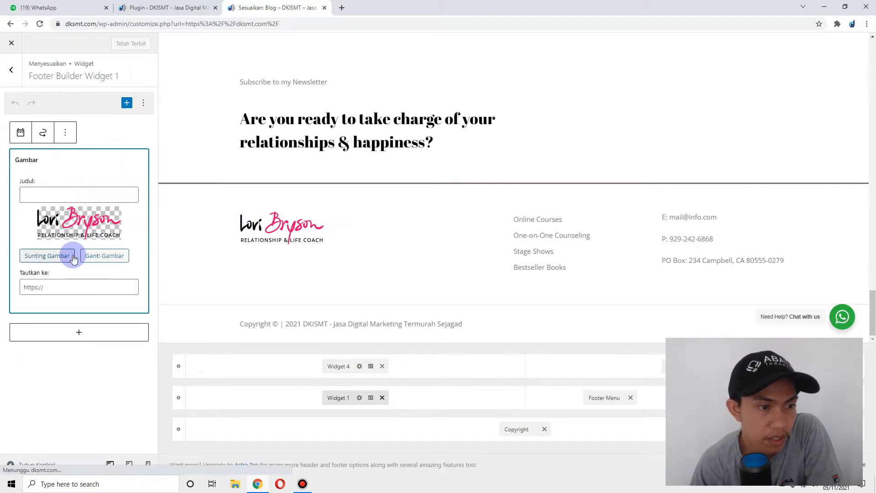
pyautogui.click(111, 255)
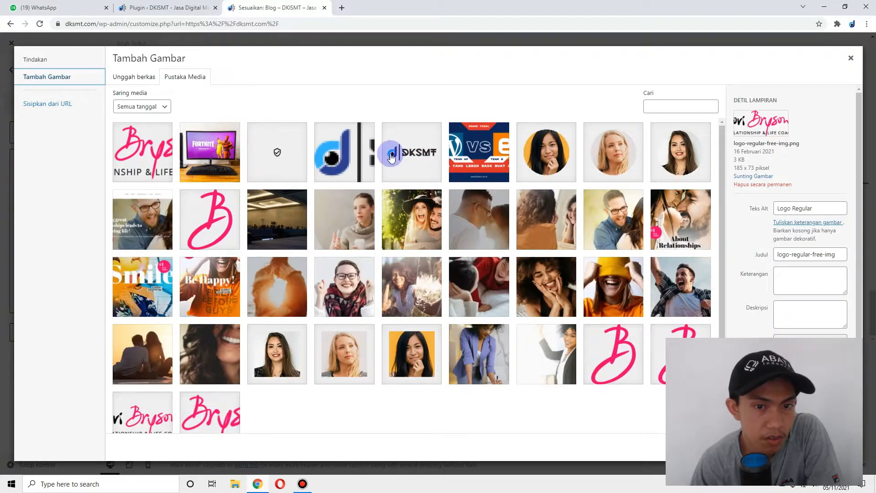
pyautogui.click(390, 153)
pyautogui.click(824, 448)
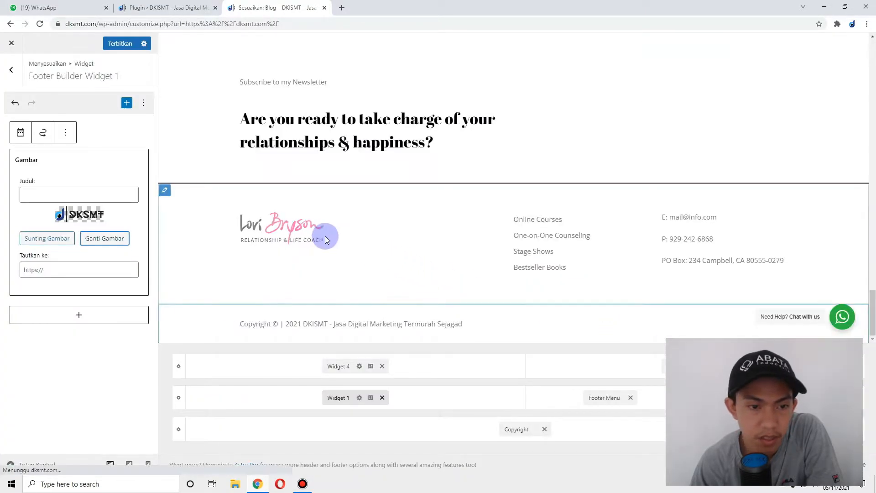
pyautogui.moveTo(691, 218)
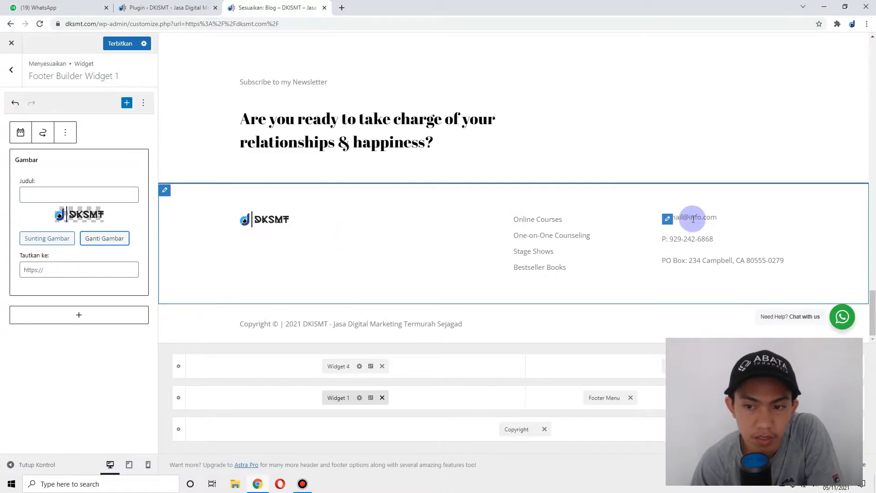
pyautogui.click(664, 218)
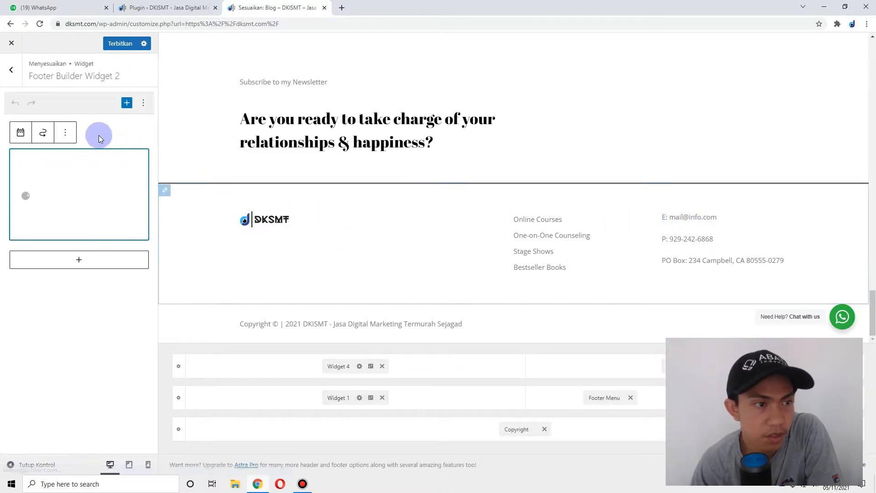
# - Replace the footer contact widget's e-mail address and phone number with the new details
pyautogui.click(55, 171)
pyautogui.click(33, 269)
pyautogui.moveTo(34, 268); pyautogui.dragTo(106, 273)
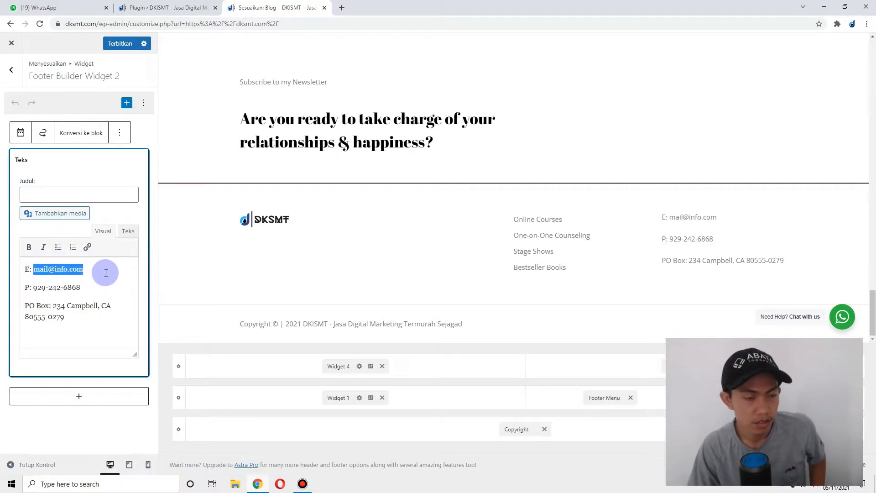
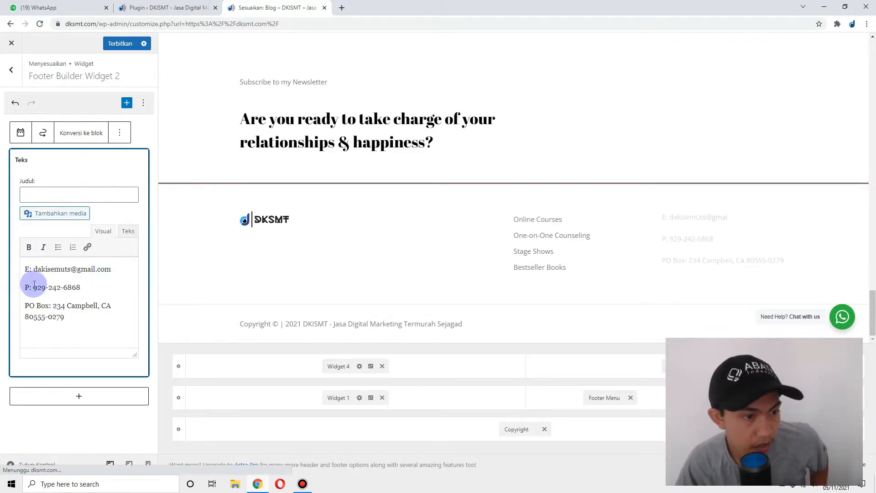
pyautogui.moveTo(33, 287); pyautogui.dragTo(92, 288)
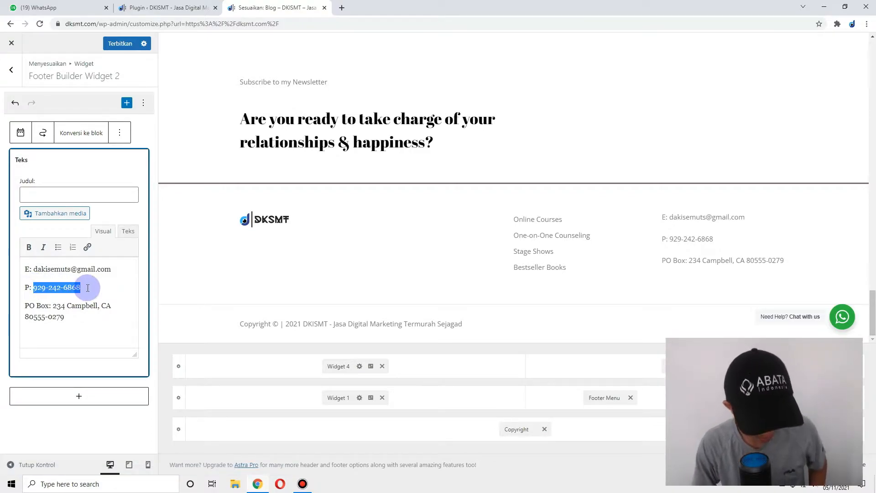
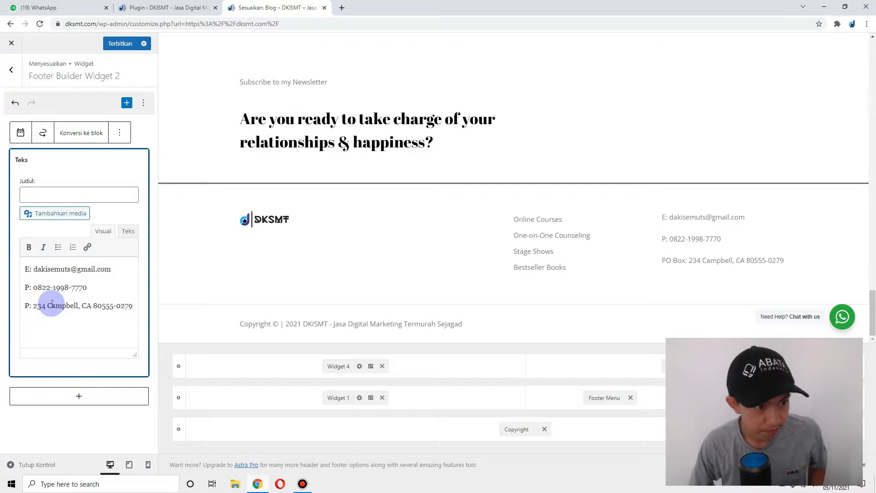
# - Rename the label to 'Alamat', enter the new street address, and publish the footer
pyautogui.write('at')
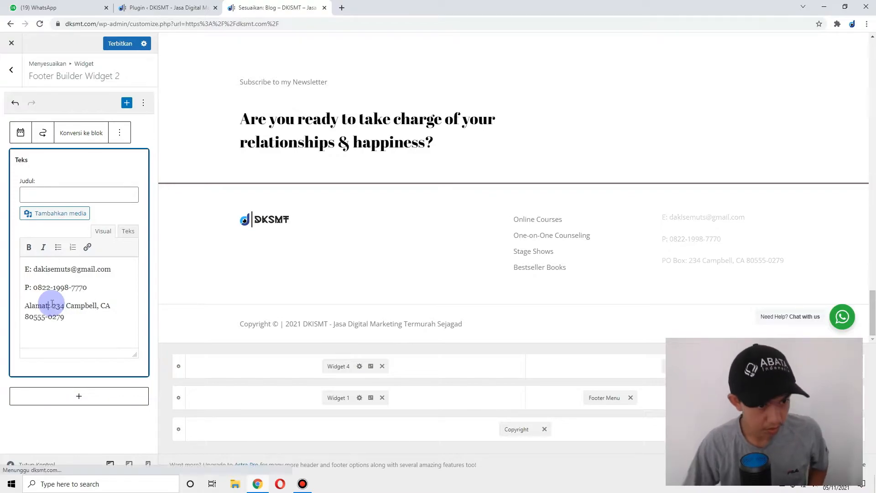
pyautogui.click(53, 303)
pyautogui.moveTo(53, 303); pyautogui.dragTo(78, 327)
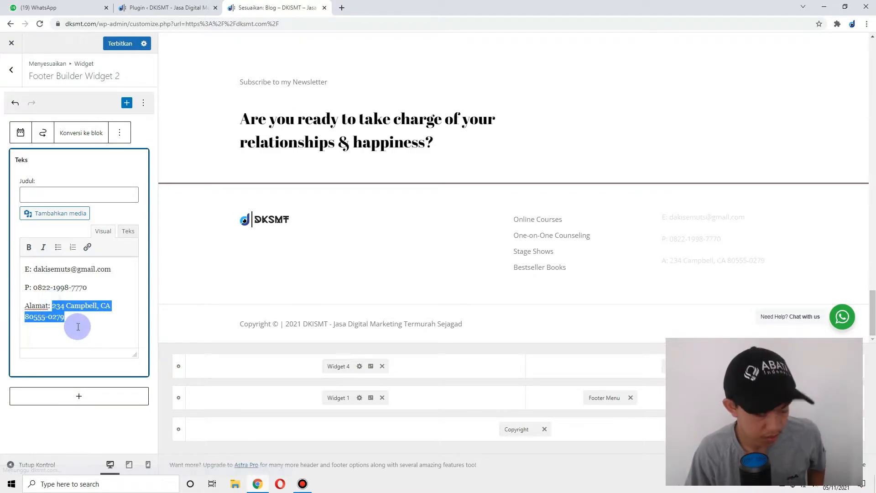
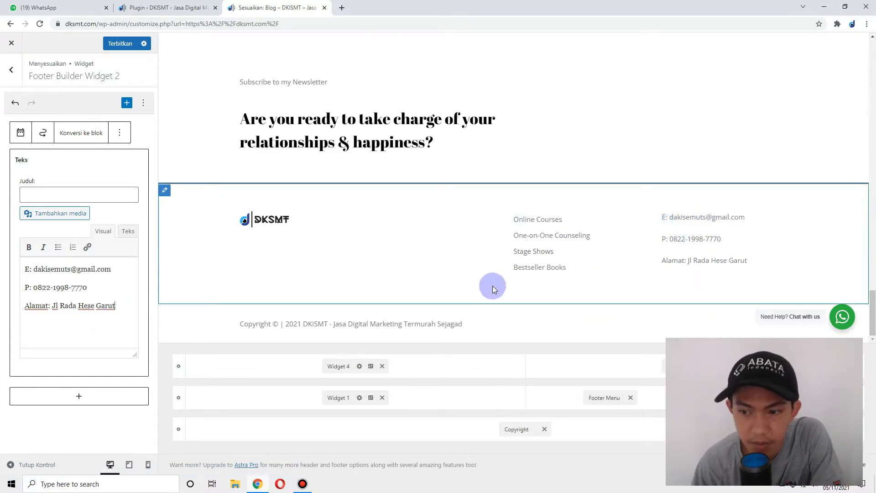
pyautogui.click(112, 44)
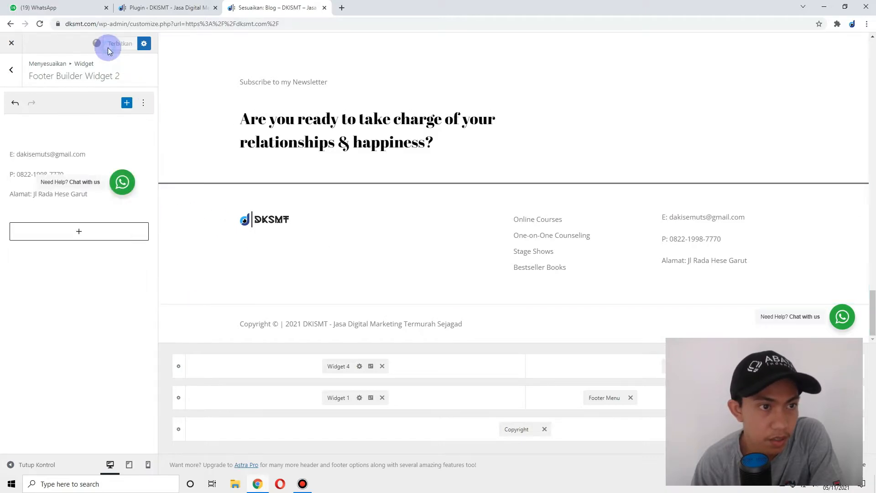
# - Close the Customizer, scroll through the live homepage, then open the Laman pages list
pyautogui.click(324, 8)
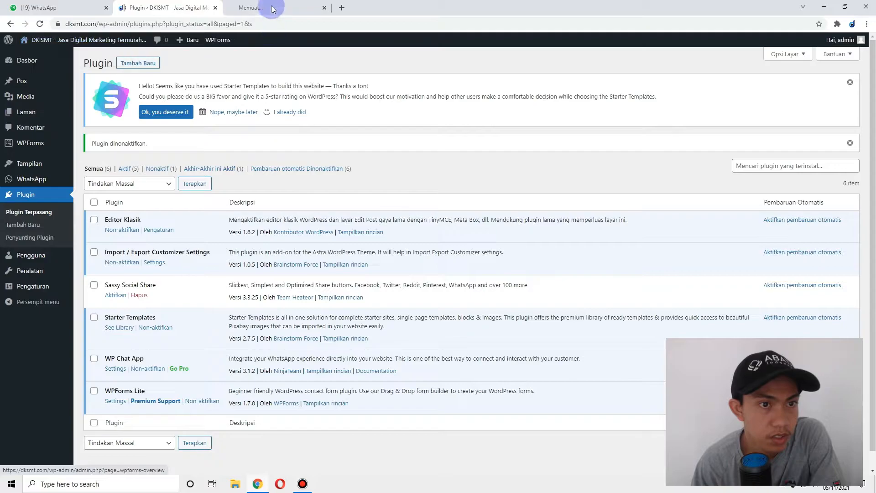
pyautogui.click(272, 9)
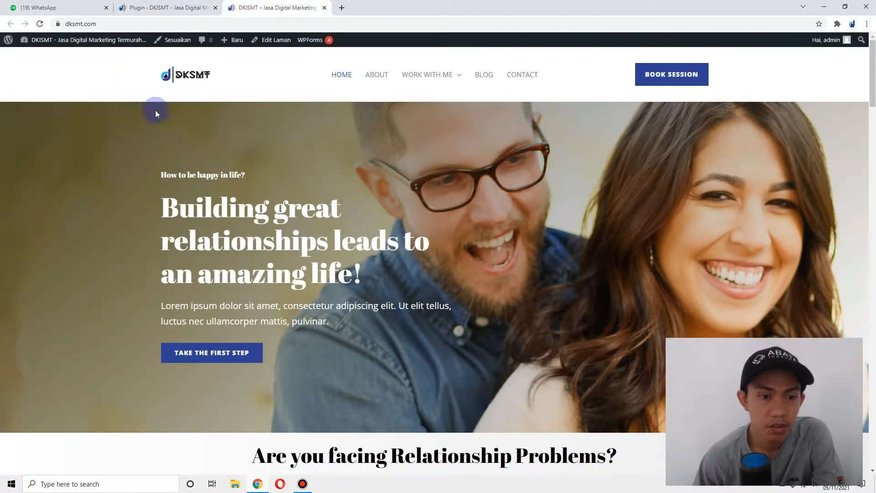
pyautogui.scroll(-3, 283, 244)
pyautogui.scroll(-1, 242, 218)
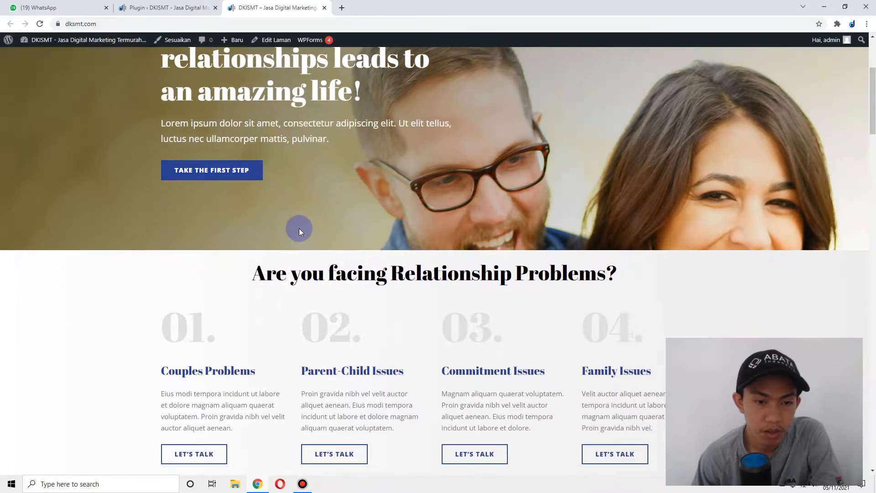
pyautogui.scroll(4, 307, 222)
pyautogui.scroll(-15, 346, 160)
pyautogui.scroll(-20, 346, 160)
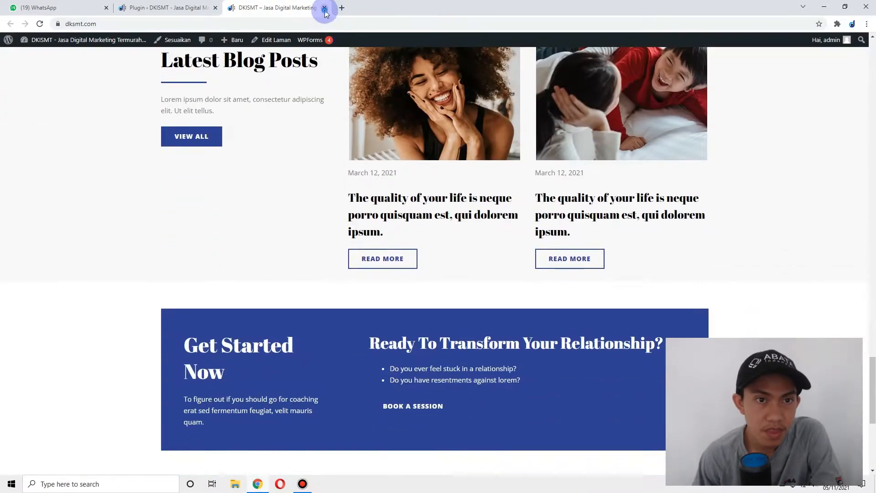
pyautogui.click(324, 8)
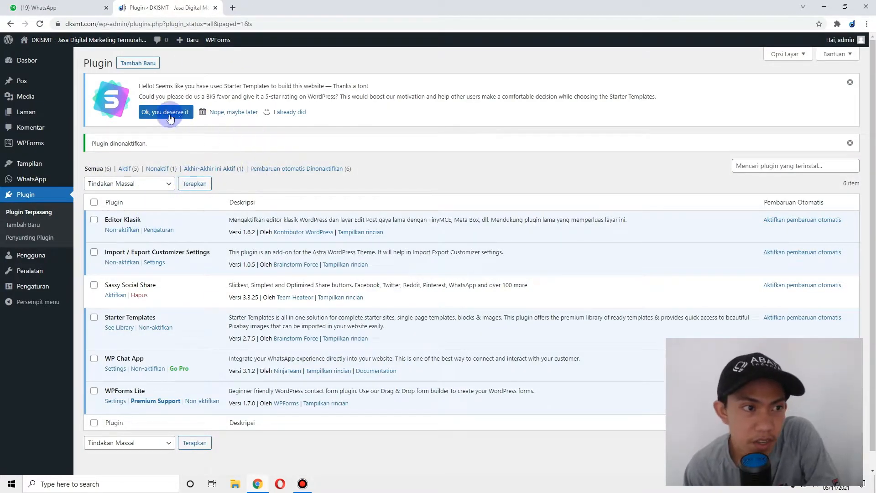
pyautogui.click(42, 119)
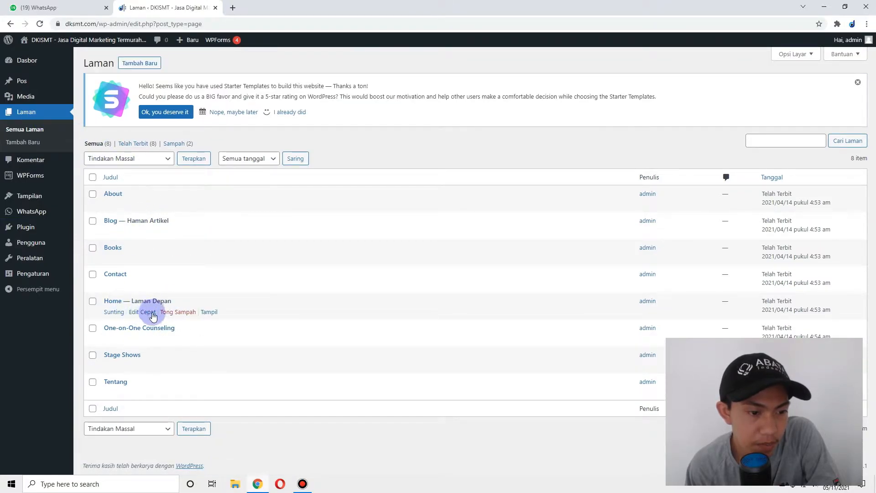
# - Open the Home page for editing, then switch to the live site tab
pyautogui.click(120, 314)
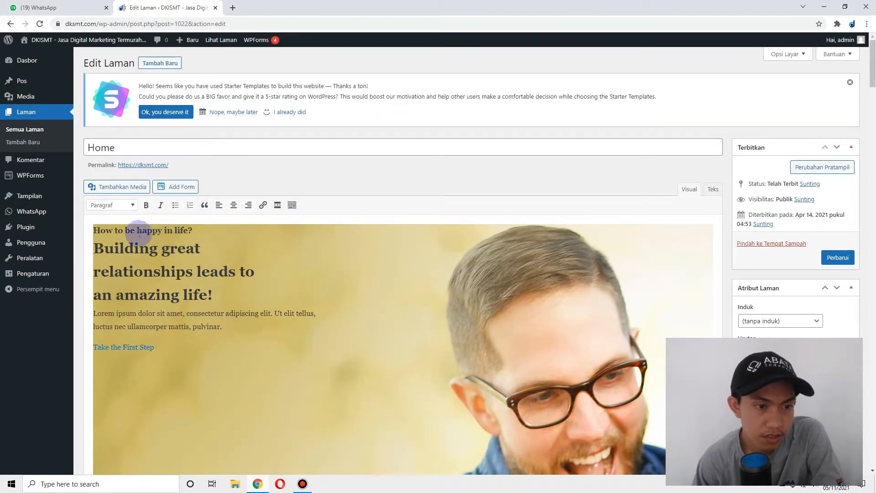
pyautogui.scroll(-6, 225, 250)
pyautogui.scroll(6, 390, 250)
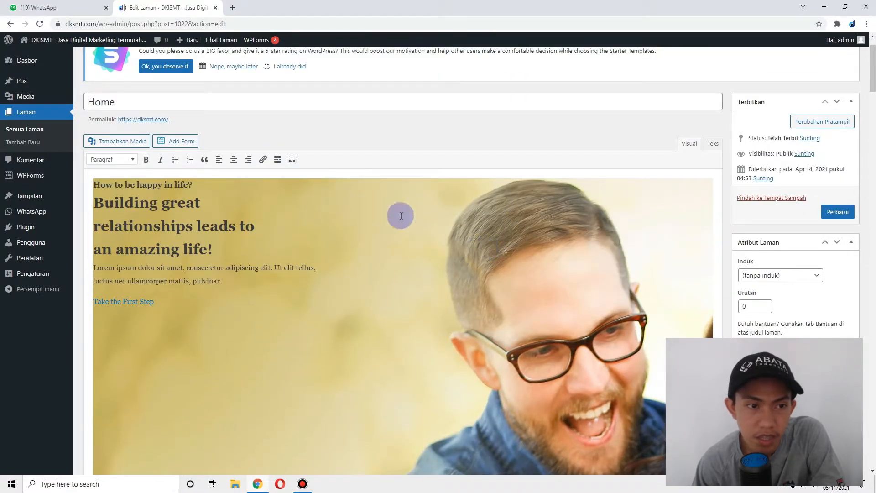
pyautogui.moveTo(39, 49)
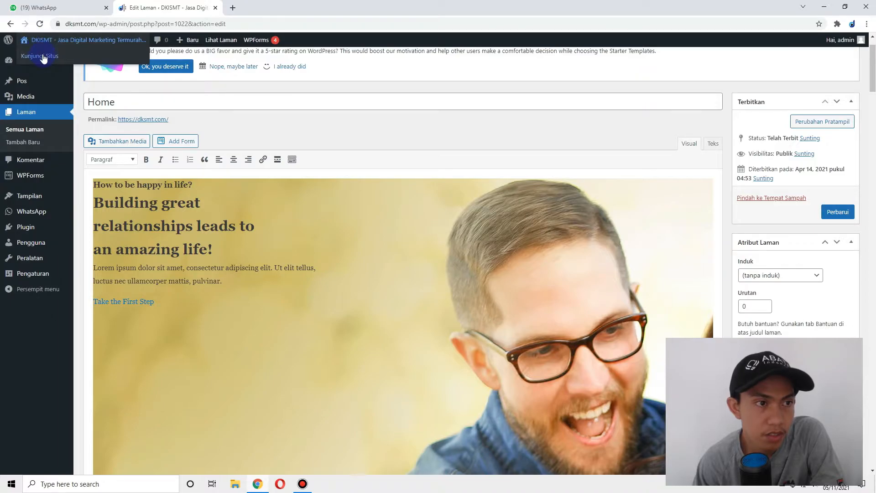
pyautogui.click(294, 13)
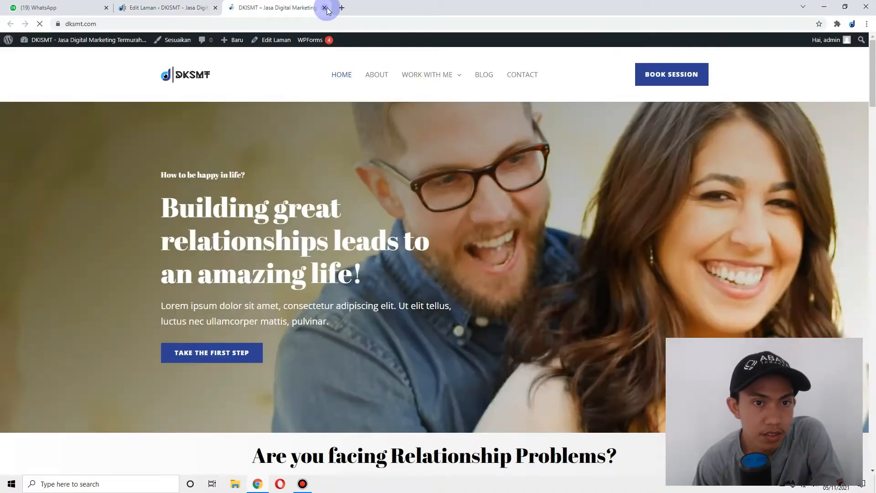
# - Load ahzelan in a new browser tab, then close the live homepage tab
pyautogui.click(341, 9)
pyautogui.write('ahzelan.com')
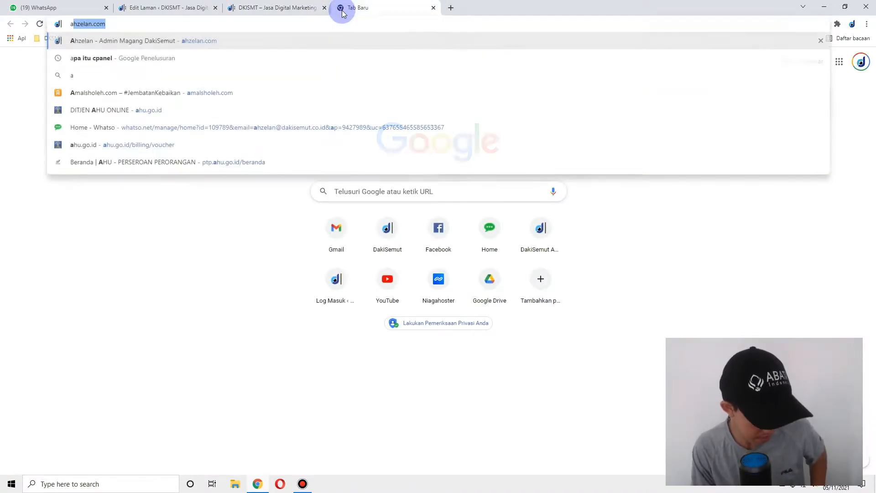
pyautogui.press('Return')
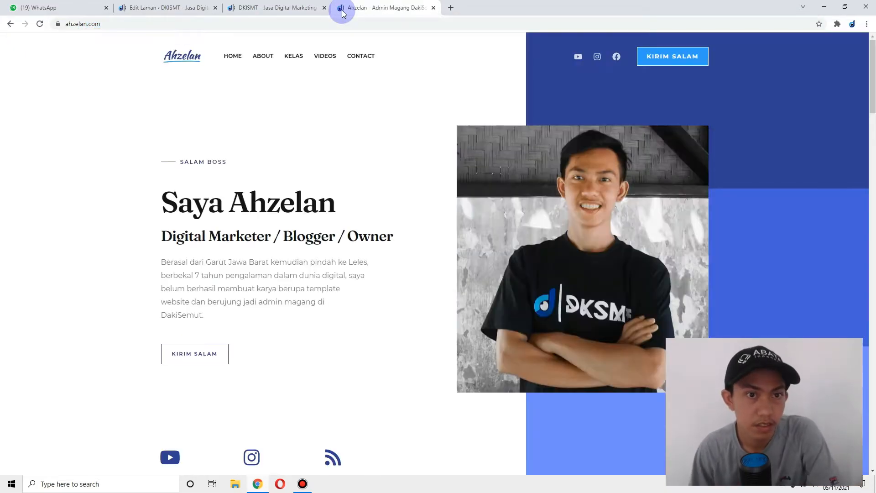
pyautogui.click(292, 5)
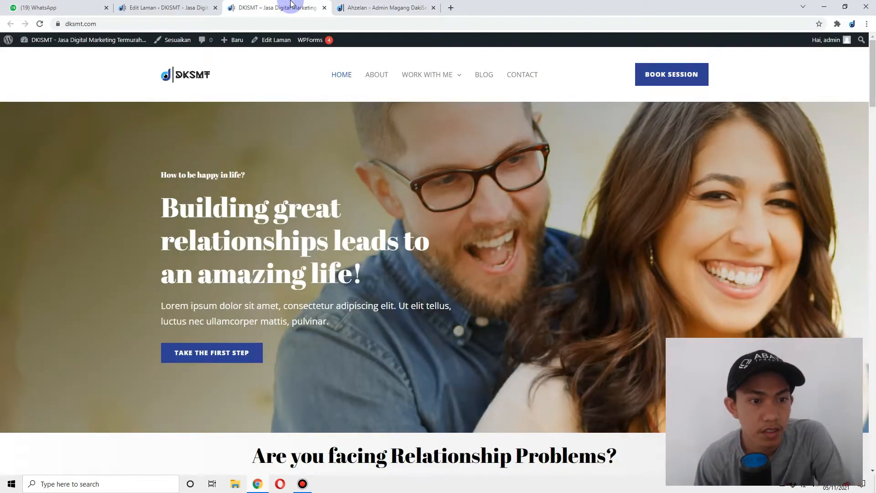
pyautogui.click(344, 8)
pyautogui.click(317, 9)
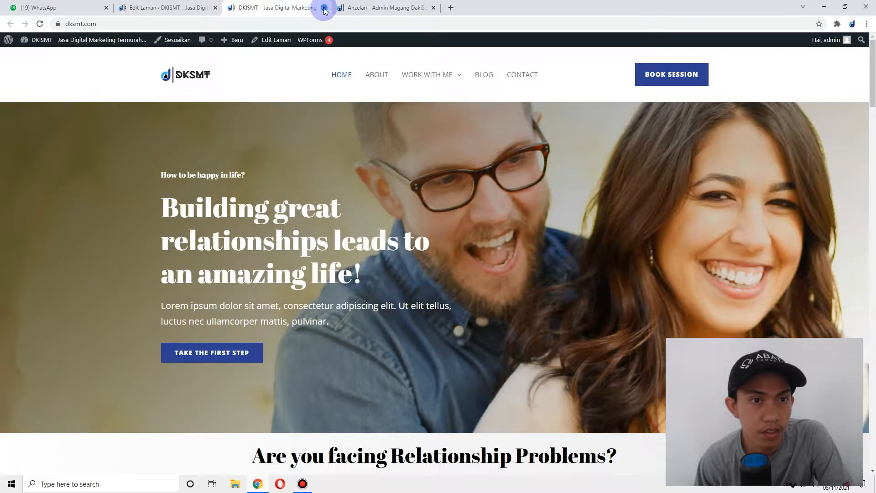
pyautogui.click(324, 8)
# - Replace the hero heading with 'Dapatin Info Menarik Seputar Teknologi!'
pyautogui.tripleClick(149, 183)
pyautogui.click(149, 182)
pyautogui.moveTo(96, 201); pyautogui.dragTo(210, 247)
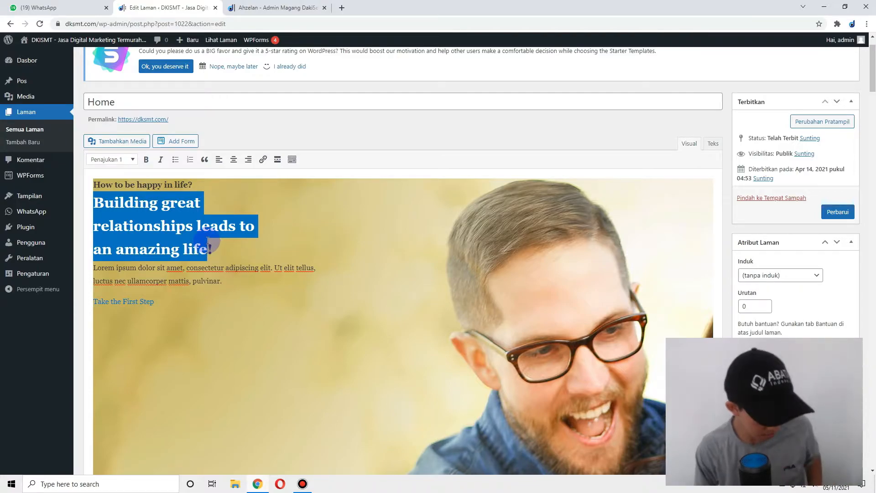
pyautogui.write('D')
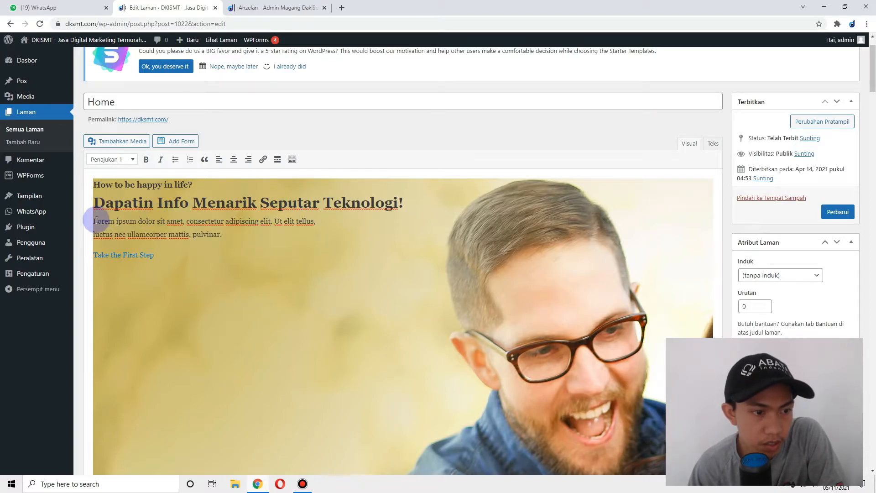
# - Replace the hero paragraph text and change the button text to 'JADILAH PEMBACA SETIA KAMI!'
pyautogui.moveTo(93, 222); pyautogui.dragTo(219, 235)
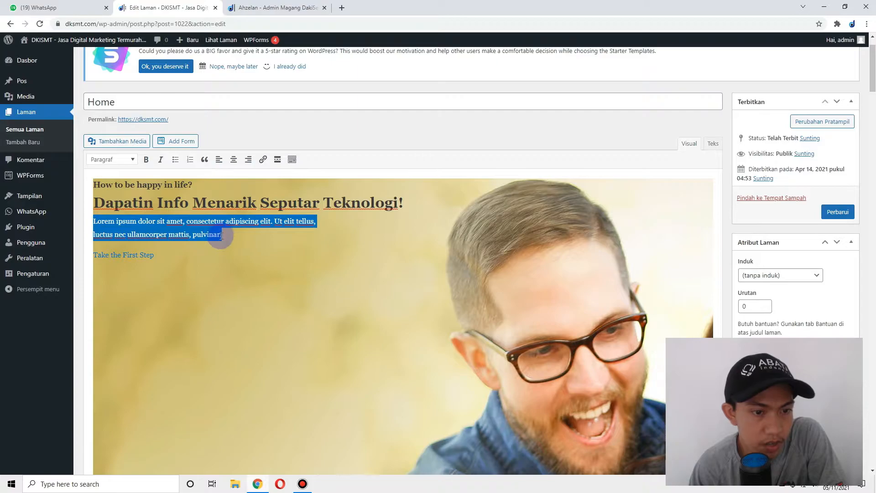
pyautogui.write('K')
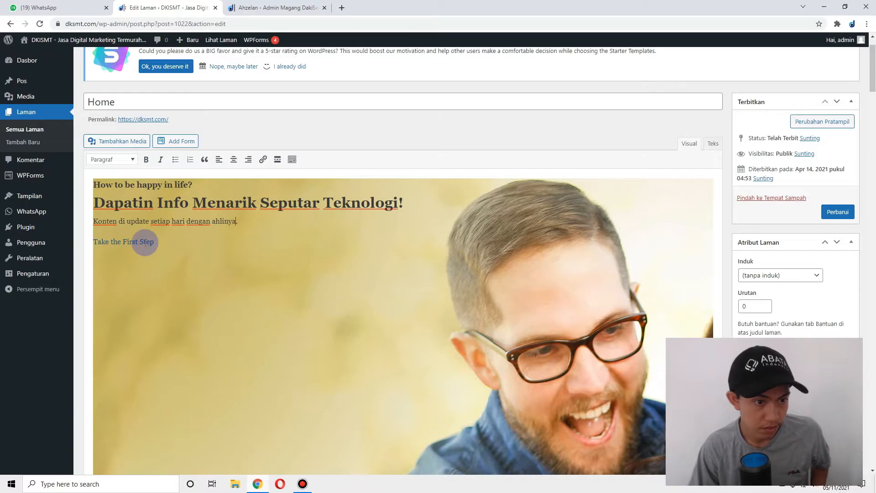
pyautogui.tripleClick(139, 242)
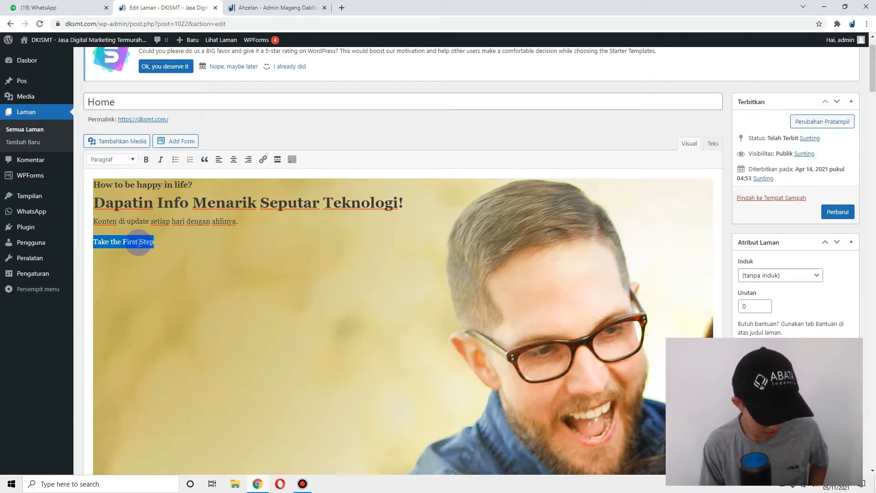
pyautogui.write('JADILAH PEMBACA SETIA KAMI!')
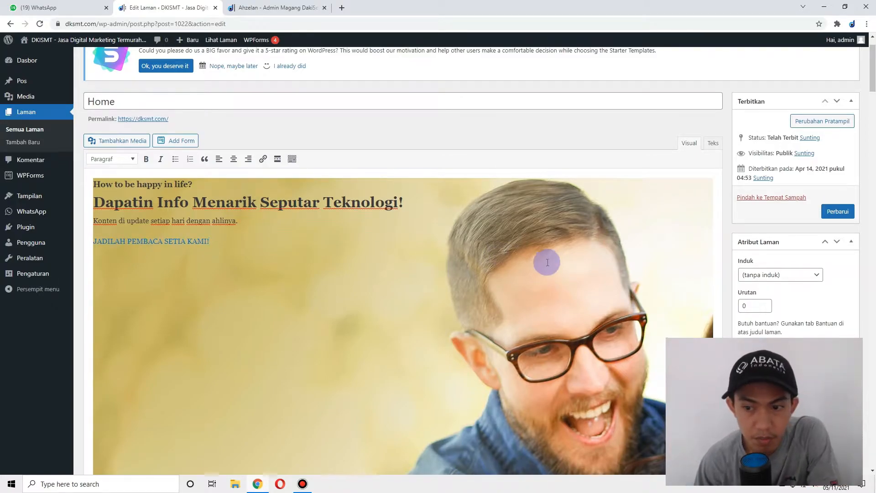
# - Update the Home page to save the new hero text
pyautogui.scroll(-3, 534, 228)
pyautogui.click(286, 255)
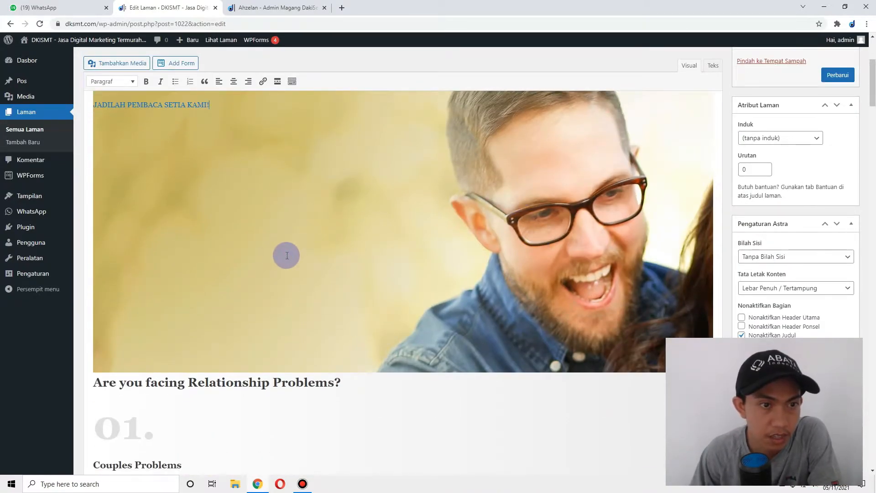
pyautogui.scroll(4, 391, 227)
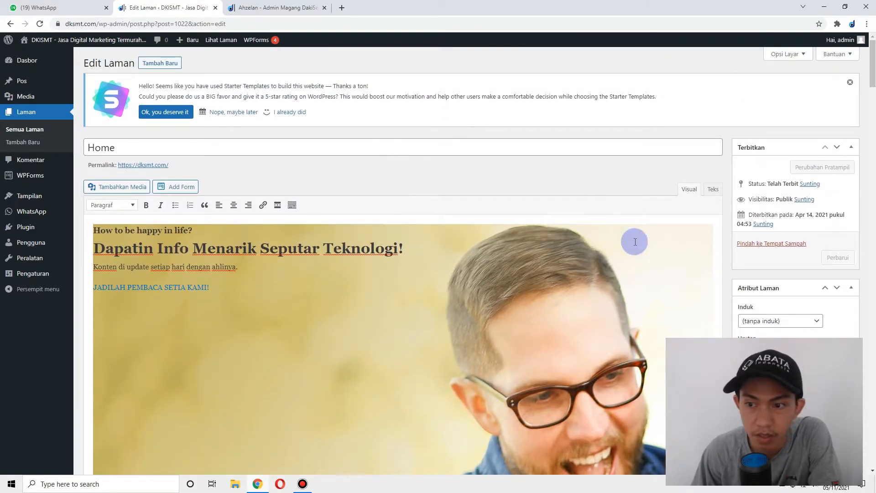
pyautogui.click(844, 257)
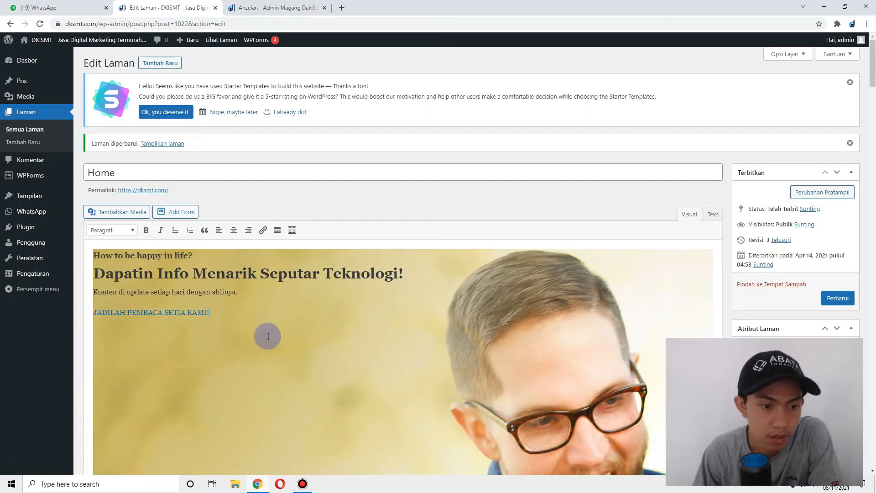
pyautogui.scroll(-5, 391, 307)
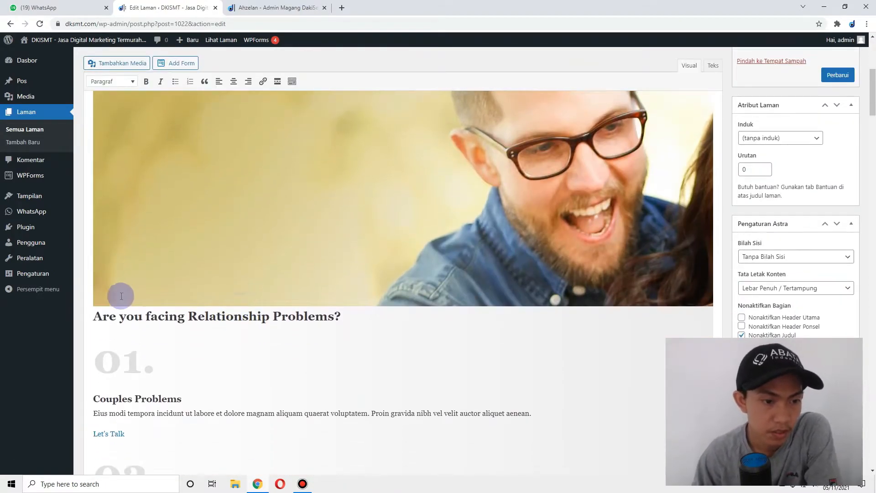
# - Look over the Home page content, including the Relationship Problems heading and Be Happy! cover
pyautogui.click(537, 318)
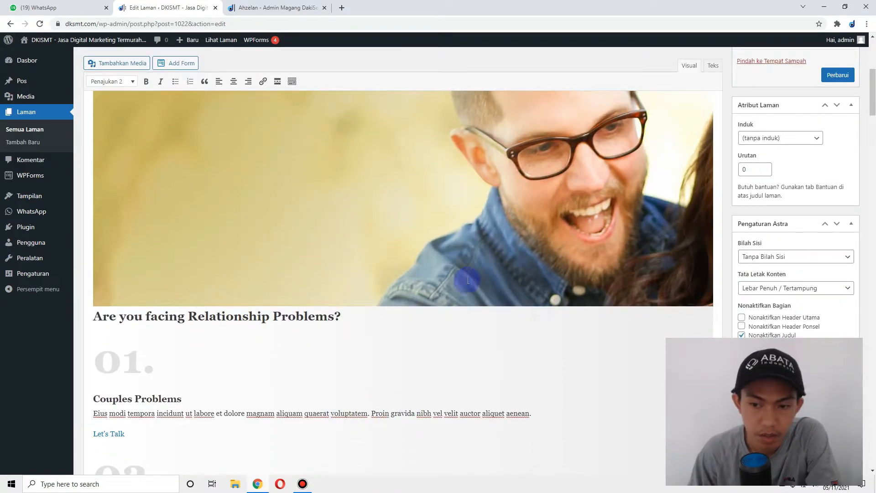
pyautogui.scroll(-20, 468, 280)
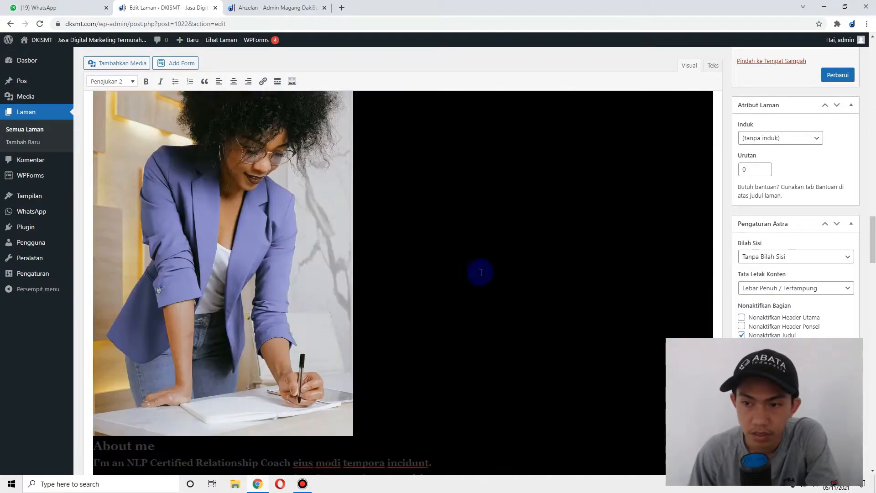
pyautogui.scroll(-7, 481, 273)
pyautogui.click(386, 271)
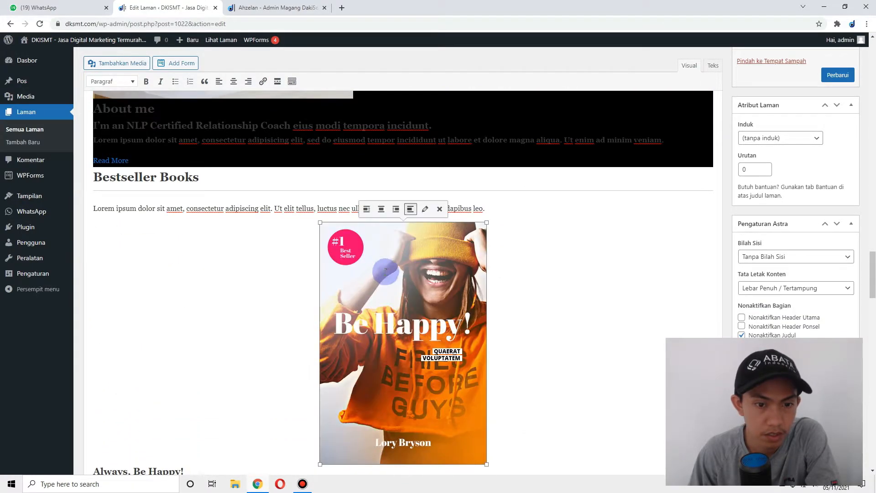
pyautogui.scroll(15, 448, 275)
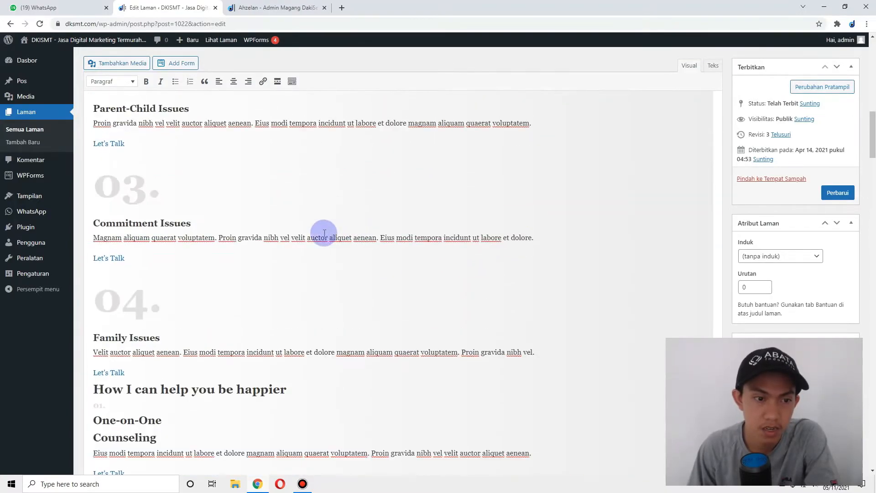
pyautogui.scroll(15, 324, 233)
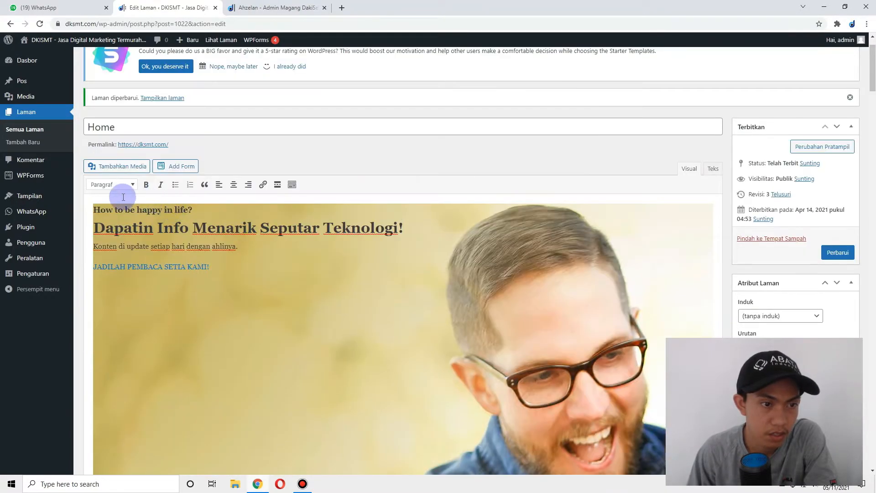
pyautogui.click(212, 204)
pyautogui.scroll(-4, 199, 279)
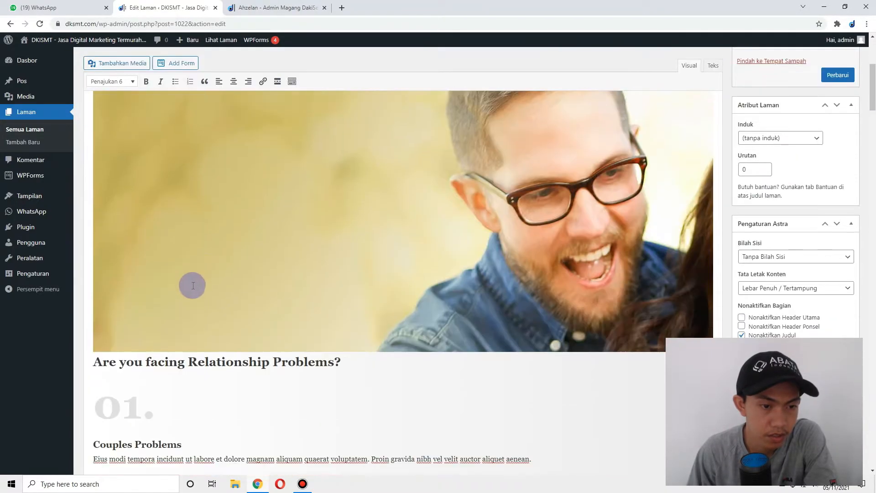
pyautogui.click(94, 362)
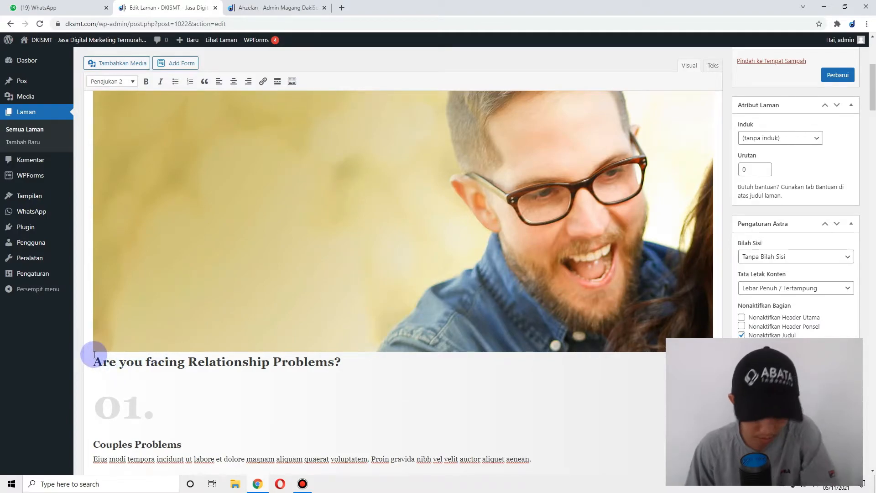
pyautogui.scroll(1, 93, 352)
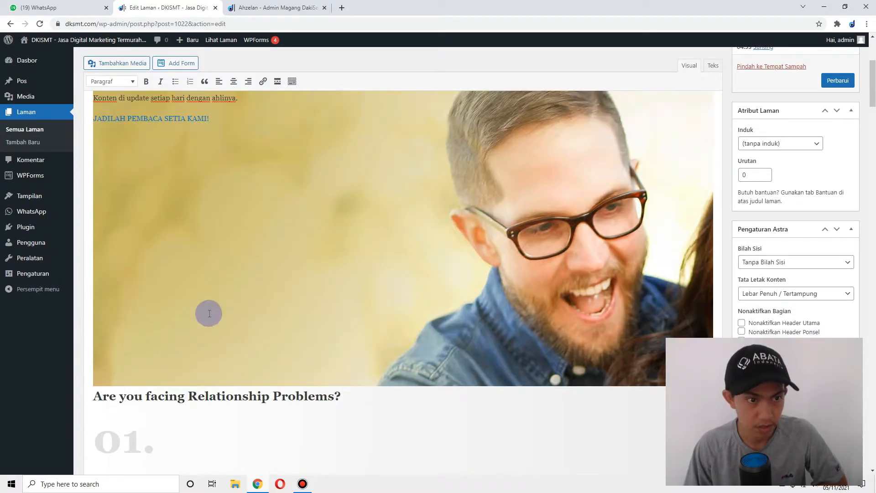
pyautogui.rightClick(475, 314)
pyautogui.click(442, 310)
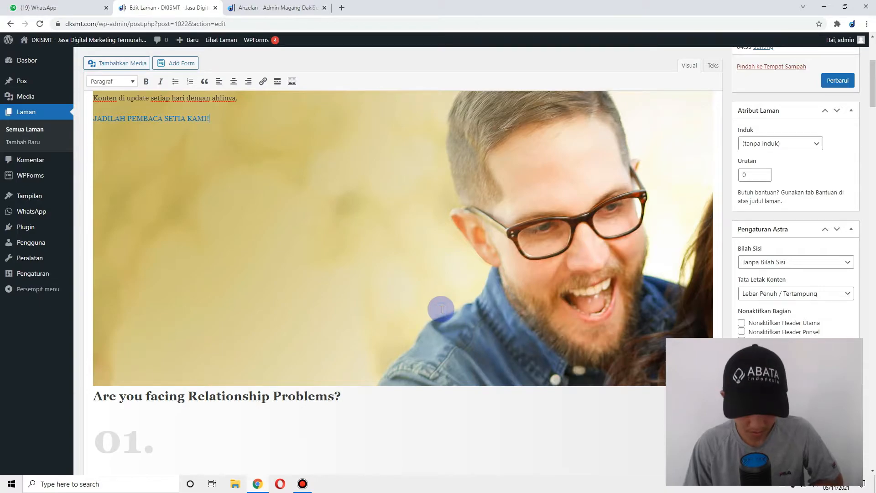
# - Undo an accidental merge of the Relationship Problems heading with the line above
pyautogui.click(96, 396)
pyautogui.press('BackSpace')
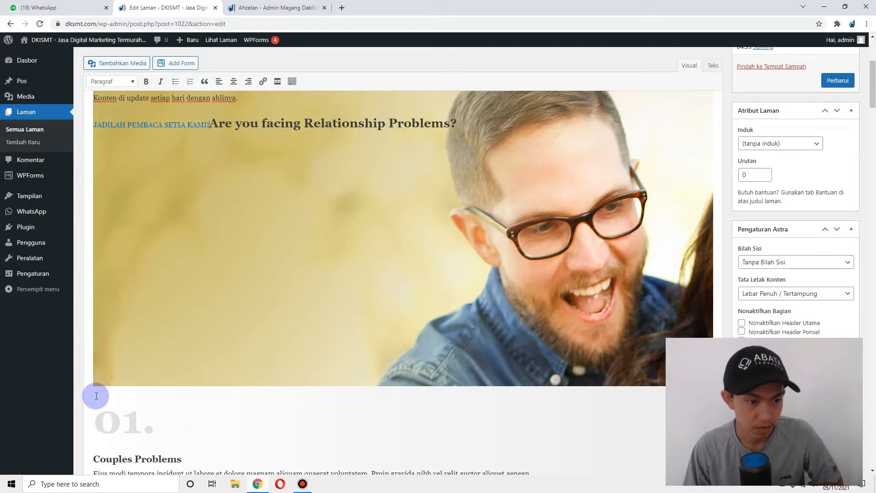
pyautogui.hotkey('ctrl', 'z')
# - Dismiss the Starter Templates notice above the editor
pyautogui.scroll(4, 330, 293)
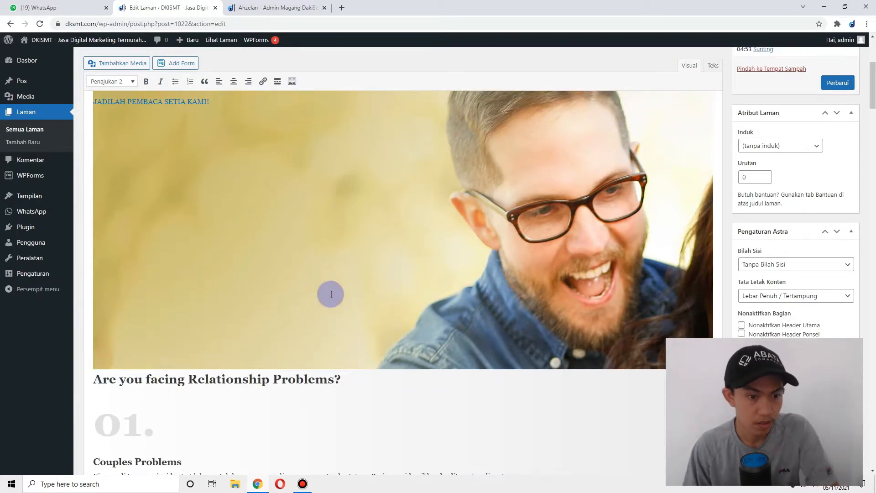
pyautogui.scroll(-3, 654, 277)
pyautogui.scroll(-2, 653, 276)
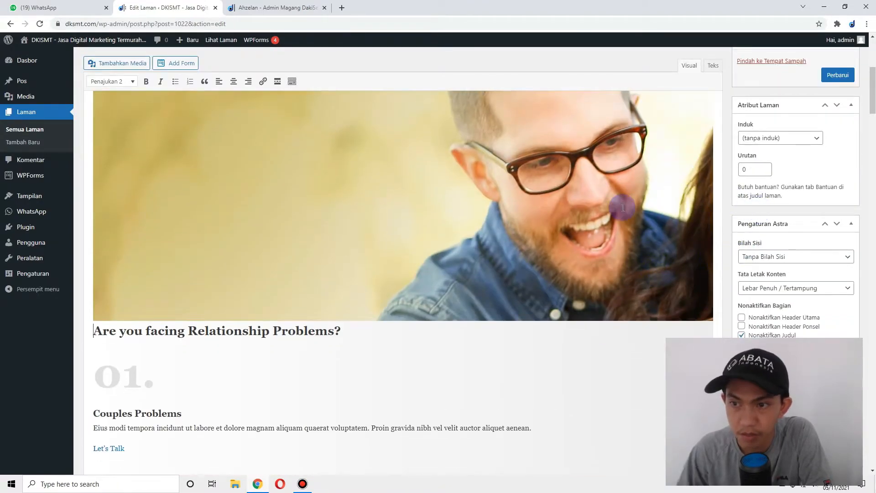
pyautogui.scroll(6, 620, 205)
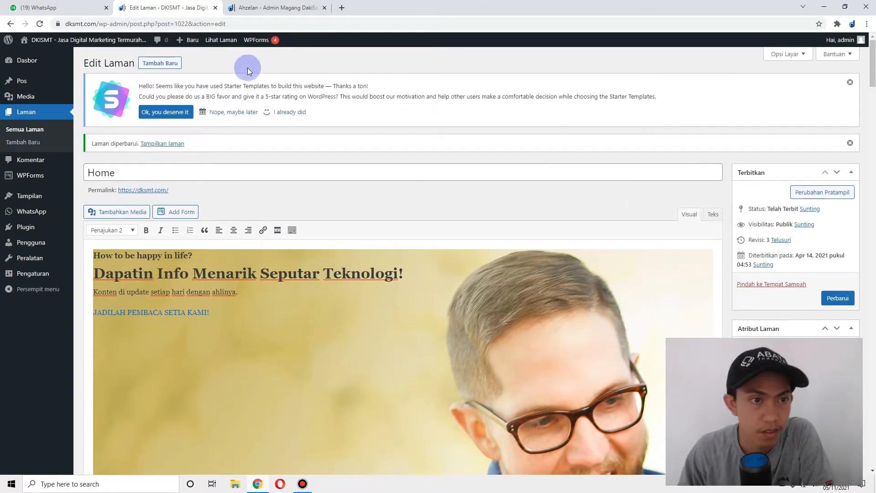
pyautogui.click(851, 83)
# - Dismiss the page-updated notice and briefly check the ahzelan.com tab
pyautogui.click(850, 82)
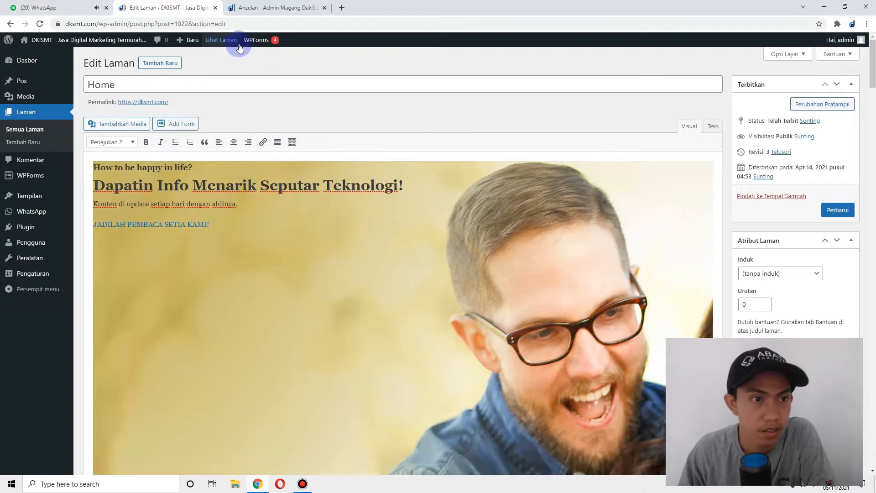
pyautogui.moveTo(131, 44)
pyautogui.click(260, 8)
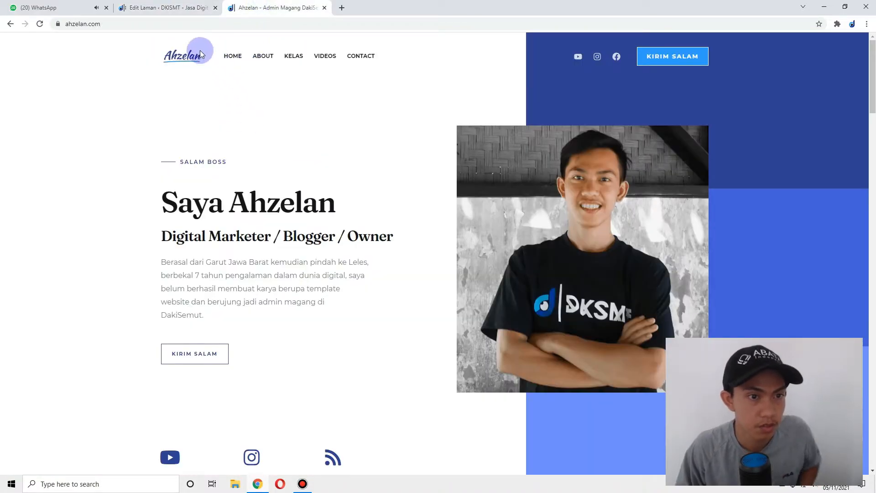
pyautogui.click(149, 8)
# - Open the live DKSMT site via Kunjungi Situs to inspect the hero, then return to the editor
pyautogui.moveTo(45, 40)
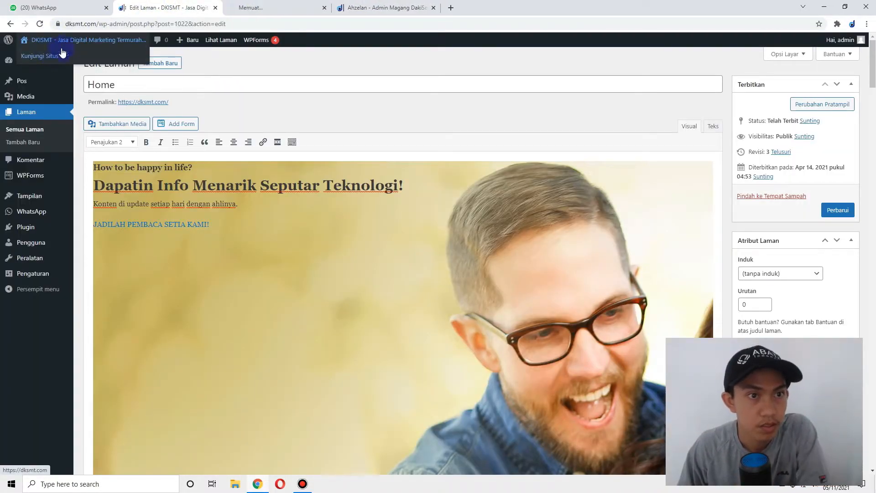
pyautogui.click(51, 55)
pyautogui.moveTo(121, 189); pyautogui.dragTo(689, 268)
pyautogui.click(610, 293)
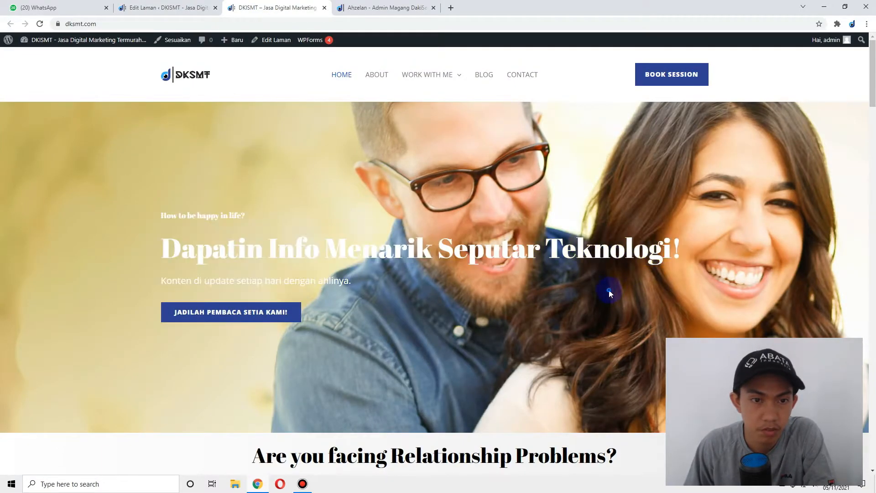
pyautogui.click(160, 7)
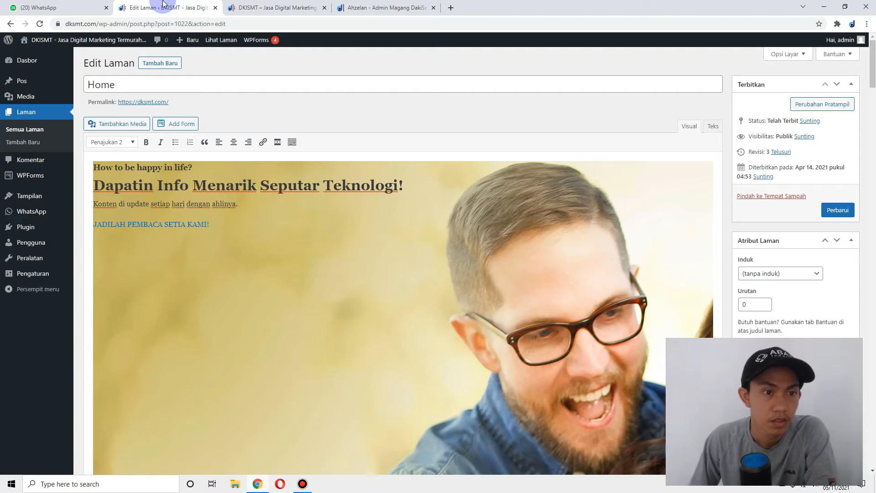
pyautogui.click(268, 238)
# - Zoom the editor out to 50% and below, then back in to 67% and 75%
pyautogui.click(160, 308)
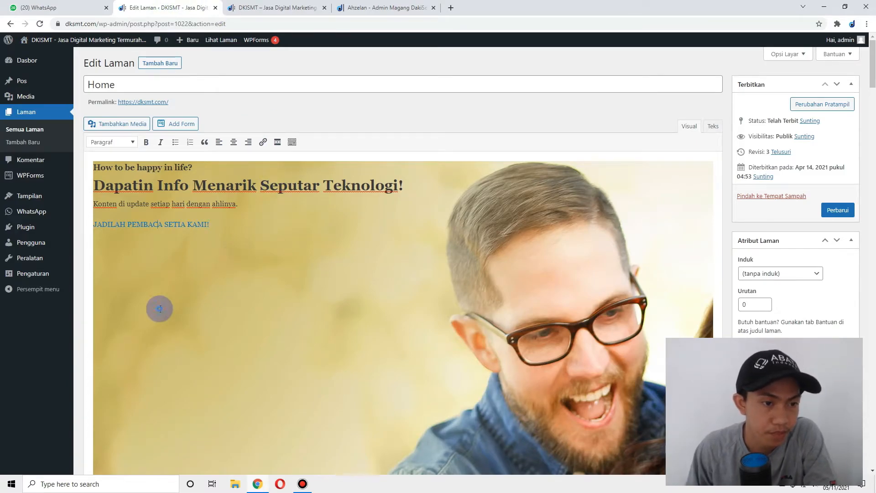
pyautogui.scroll(-1, 109, 297)
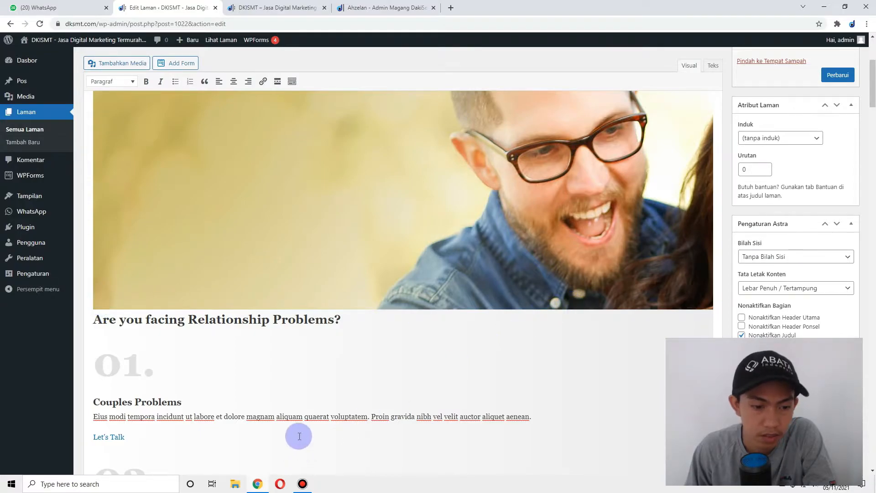
pyautogui.scroll(-3, 535, 374)
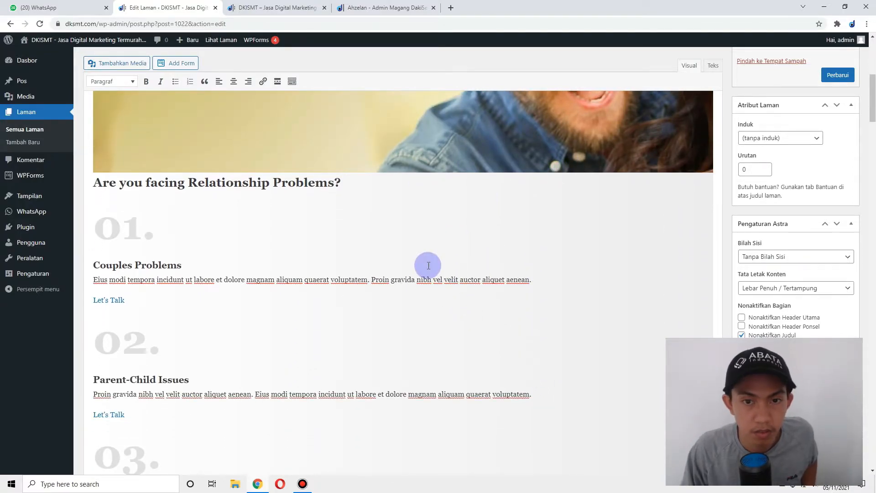
pyautogui.hotkey('ctrl', '-')
pyautogui.hotkey('ctrl', '-')
pyautogui.hotkey('ctrl', '-')
pyautogui.hotkey('ctrl', '-')
pyautogui.hotkey('ctrl', '-')
pyautogui.scroll(5, 438, 262)
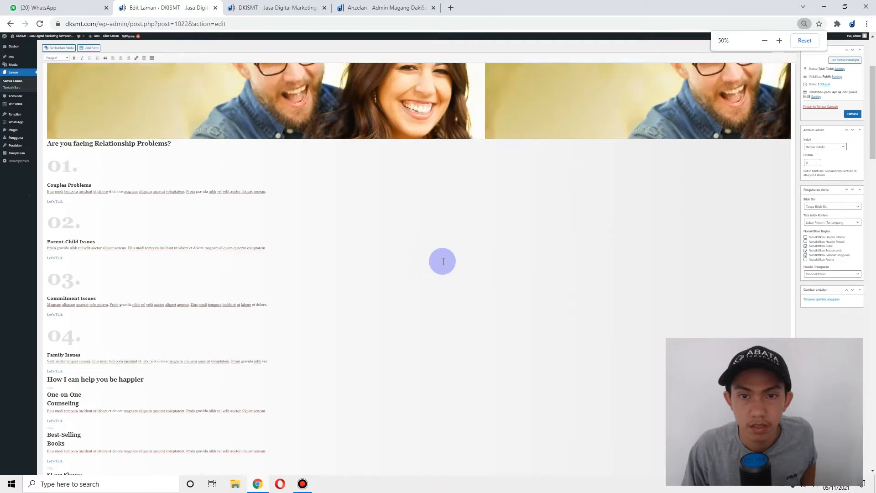
pyautogui.hotkey('ctrl', '-')
pyautogui.hotkey('ctrl', '-')
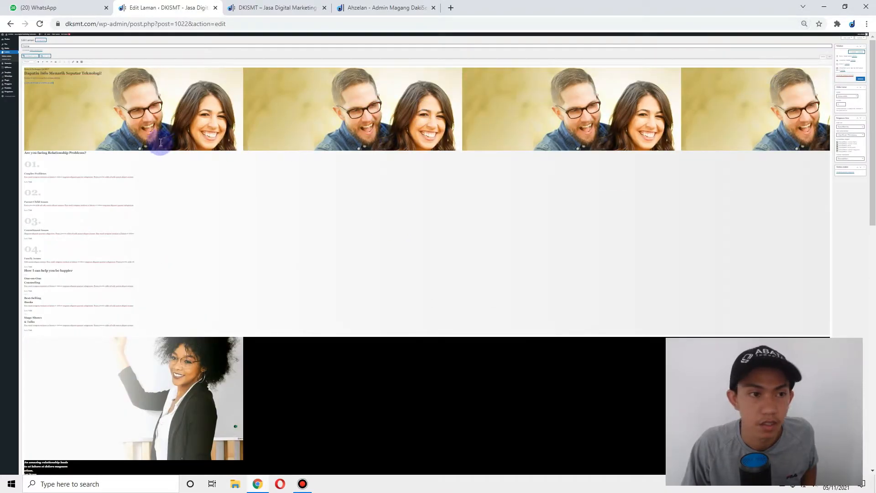
pyautogui.hotkey('ctrl', '+')
pyautogui.hotkey('ctrl', '+')
pyautogui.hotkey('ctrl', '+')
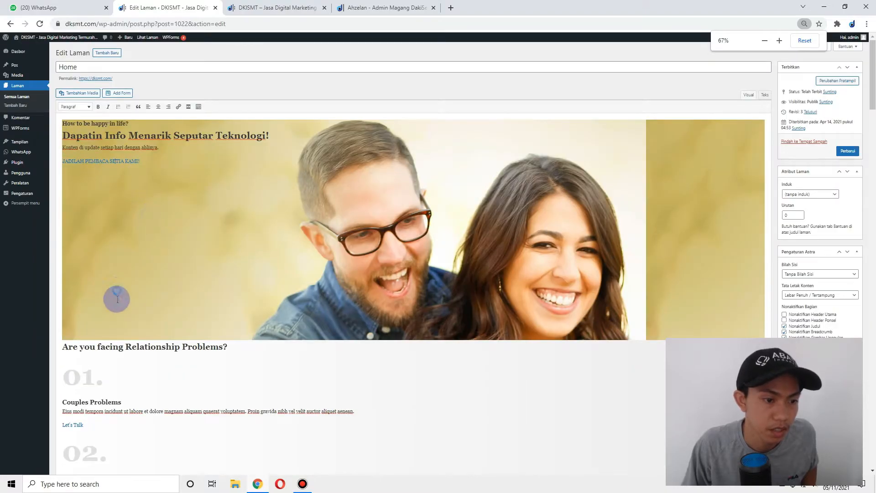
pyautogui.hotkey('ctrl', '+')
pyautogui.hotkey('ctrl', '+')
pyautogui.hotkey('ctrl', '+')
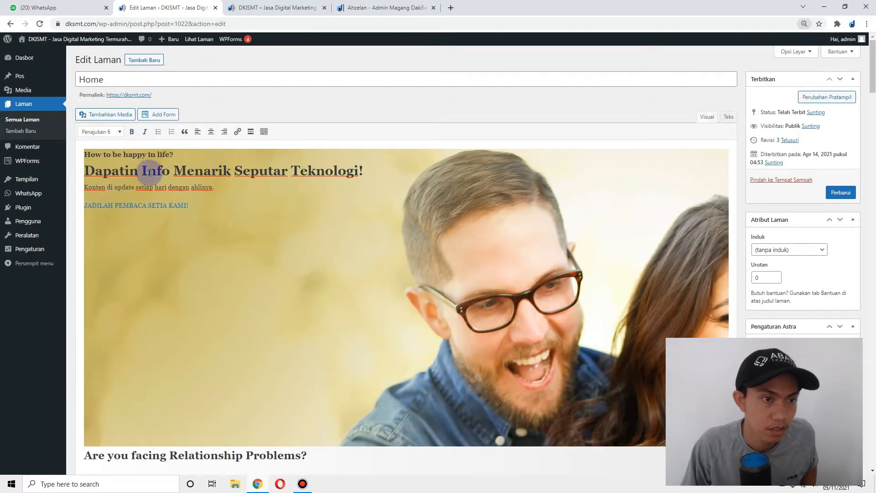
pyautogui.scroll(-4, 214, 252)
pyautogui.scroll(4, 128, 243)
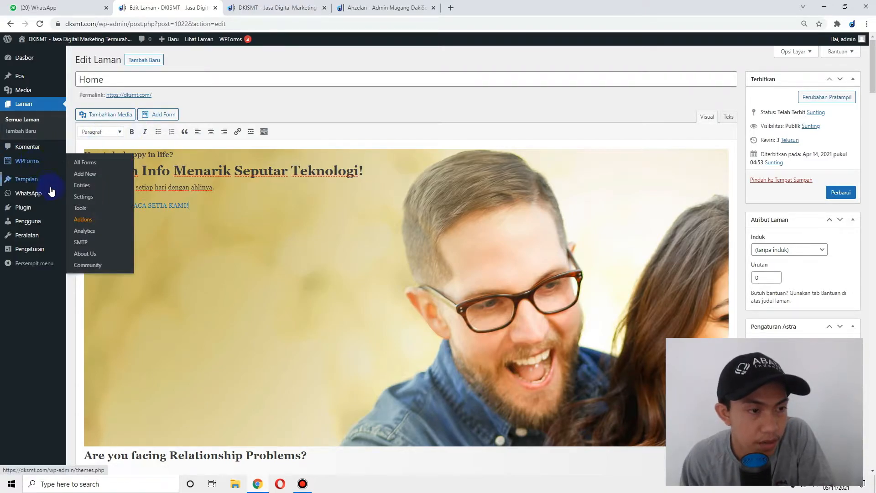
# - Deactivate Editor Klasik in the installed plugins, then open Home for editing from Semua Laman
pyautogui.moveTo(53, 214)
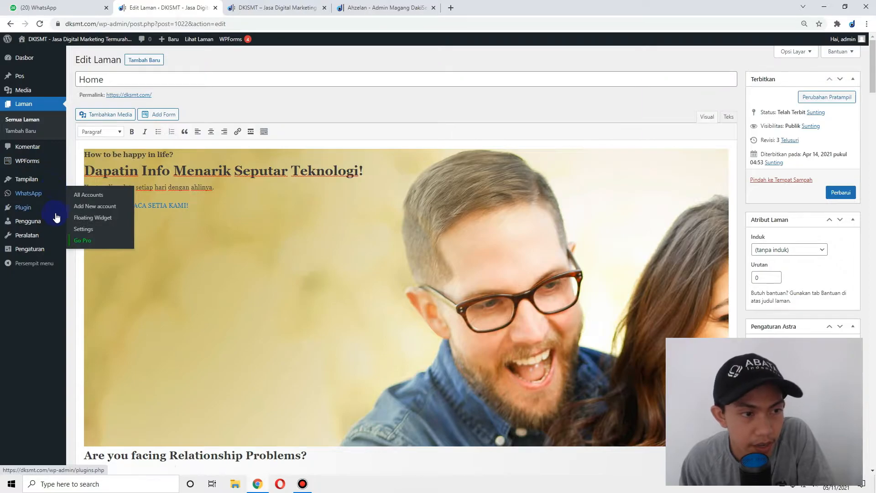
pyautogui.click(25, 209)
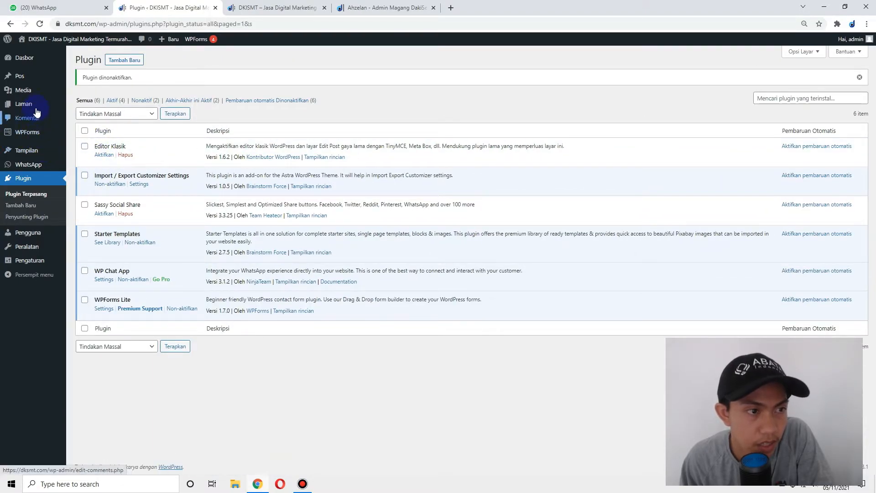
pyautogui.click(27, 104)
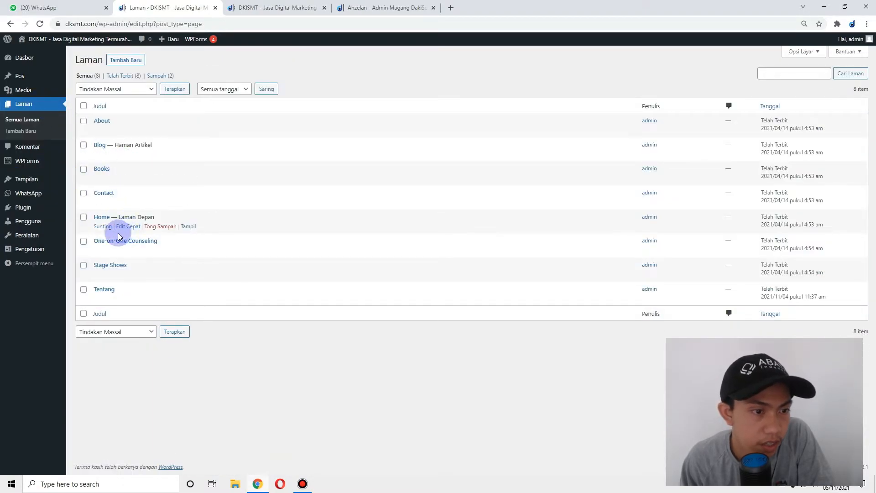
pyautogui.click(105, 227)
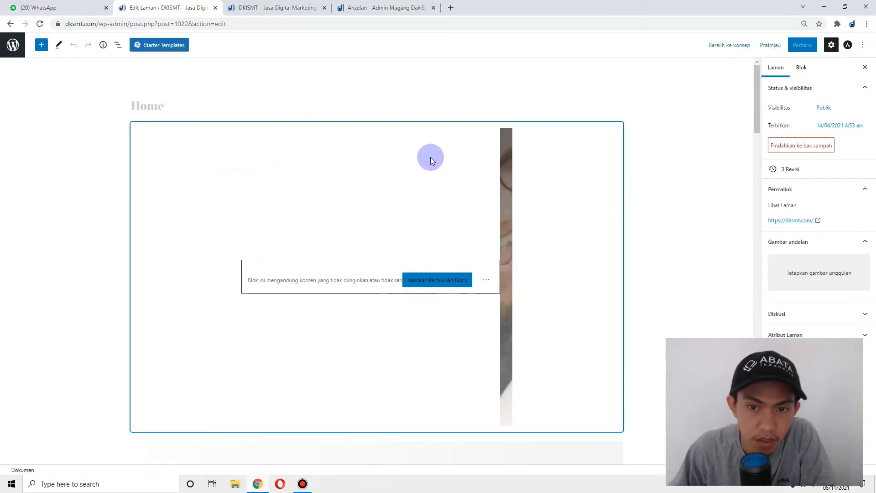
# - Reload the Home page editor to bring up the block-recovery warning
pyautogui.click(282, 135)
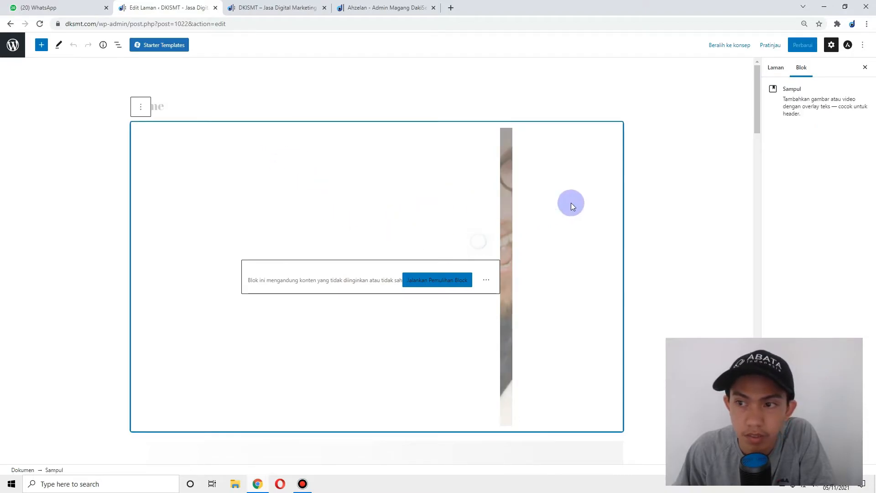
pyautogui.click(776, 67)
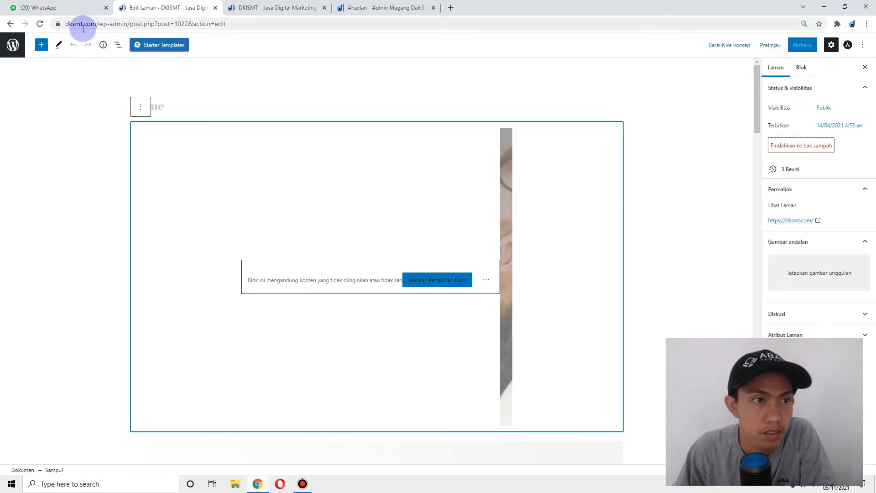
pyautogui.click(41, 25)
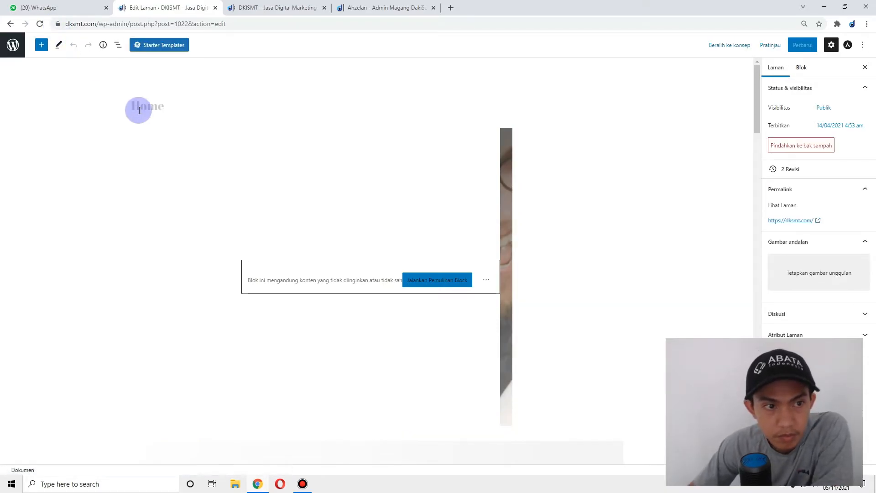
pyautogui.click(139, 110)
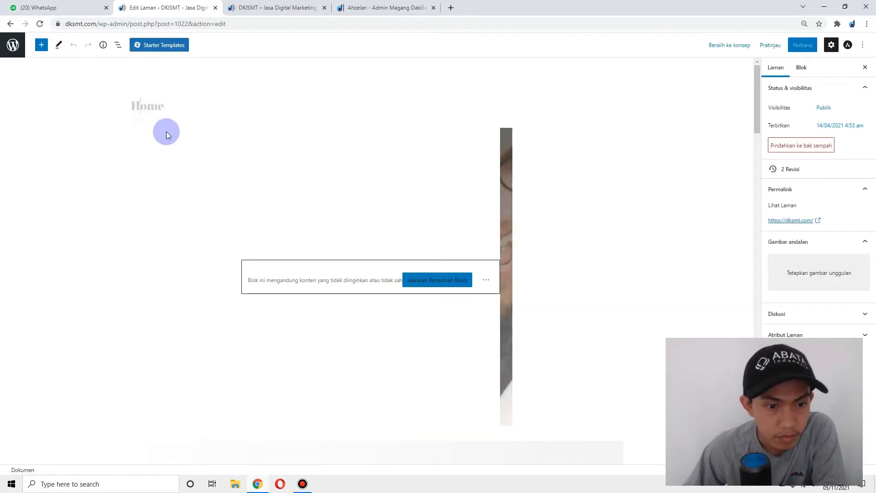
pyautogui.scroll(-6, 321, 256)
pyautogui.scroll(6, 275, 231)
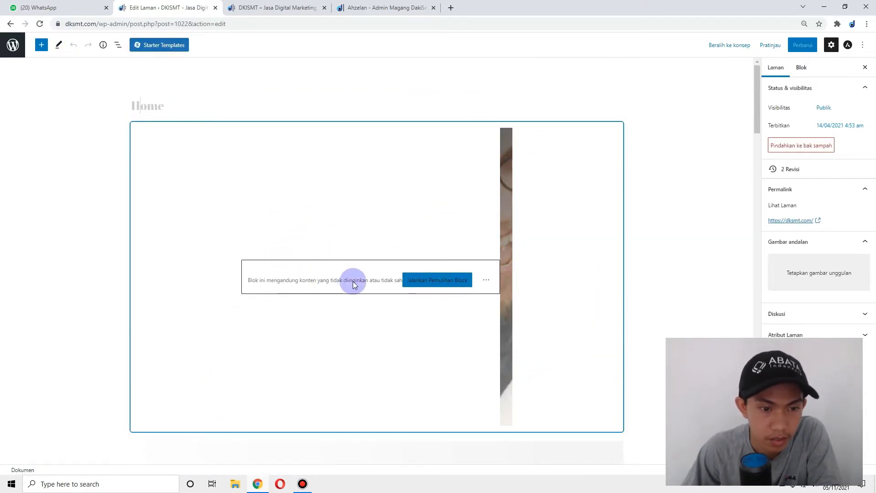
# - Recover the invalid hero cover block with Lakukan Pemulihan Blok
pyautogui.click(459, 280)
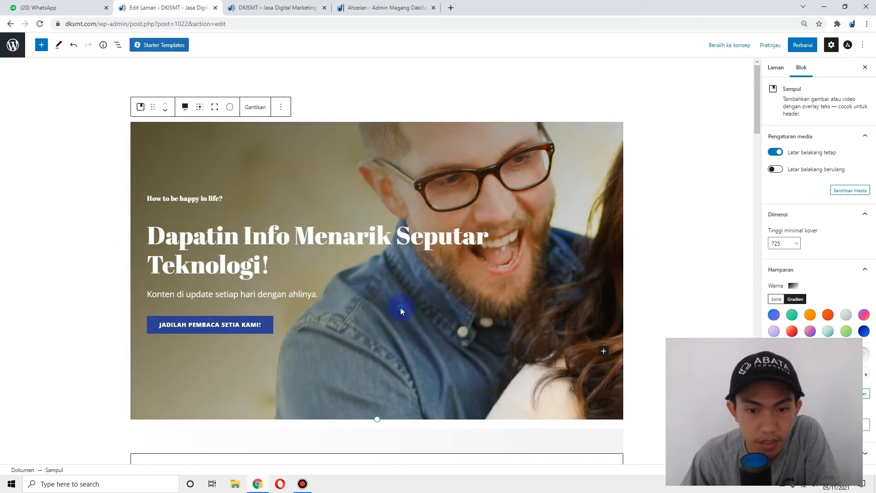
pyautogui.click(221, 149)
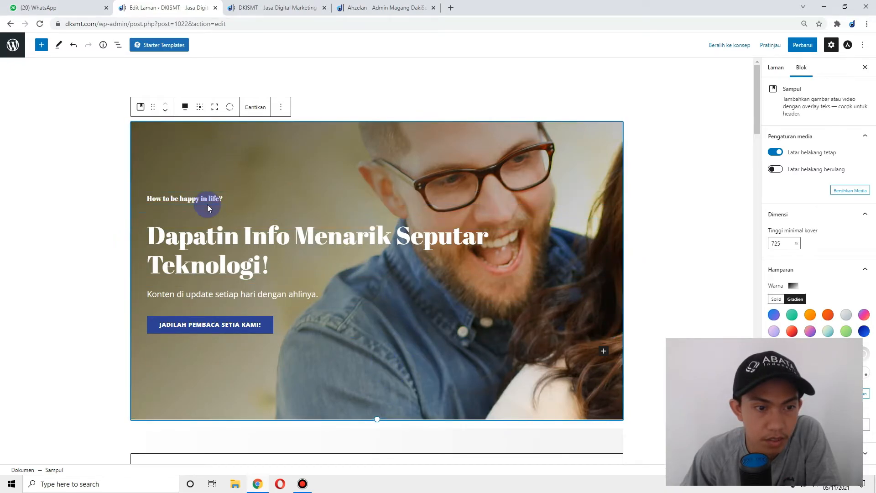
pyautogui.rightClick(614, 140)
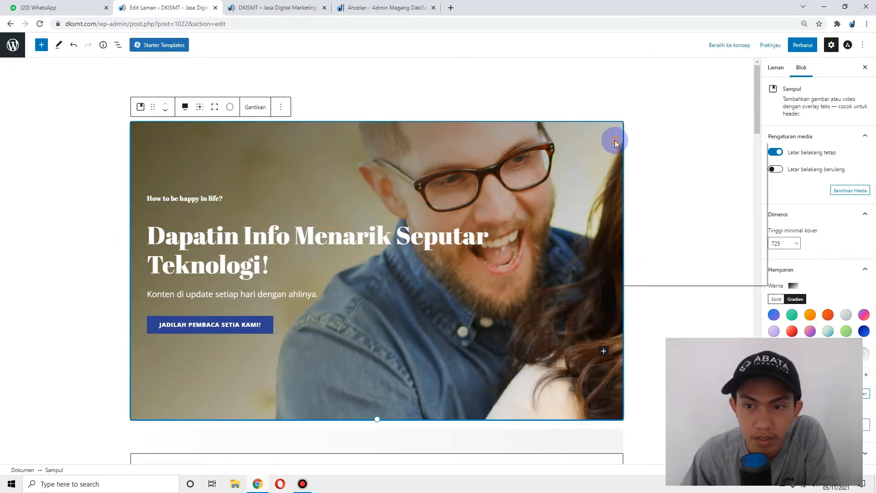
pyautogui.click(573, 141)
# - Choose Gantikan > Unggah for the cover image and open the THUMBANIL folder
pyautogui.click(249, 112)
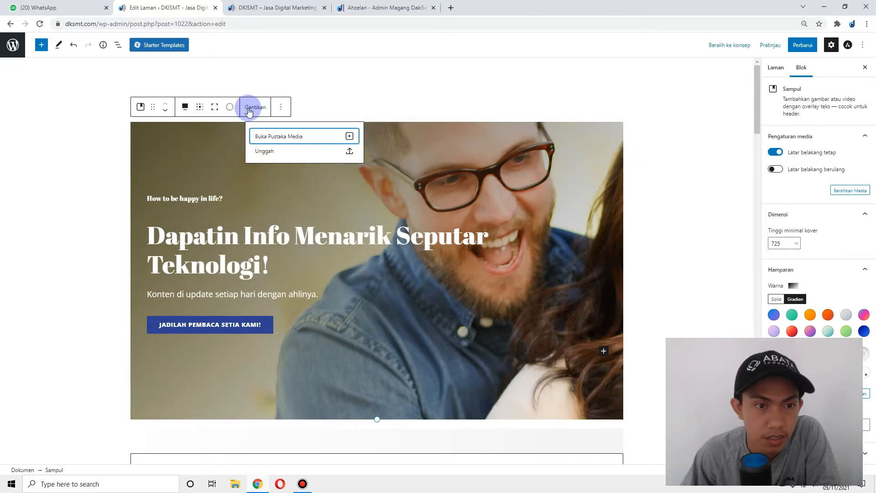
pyautogui.click(279, 138)
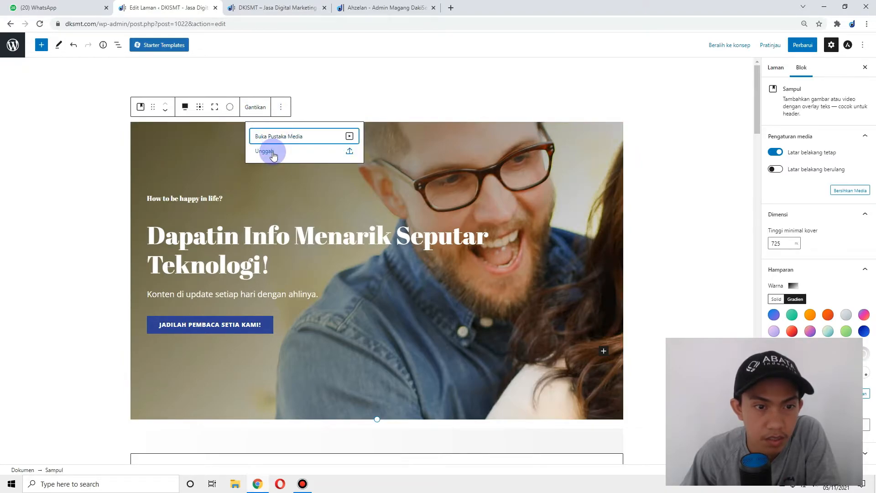
pyautogui.click(273, 154)
pyautogui.click(93, 128)
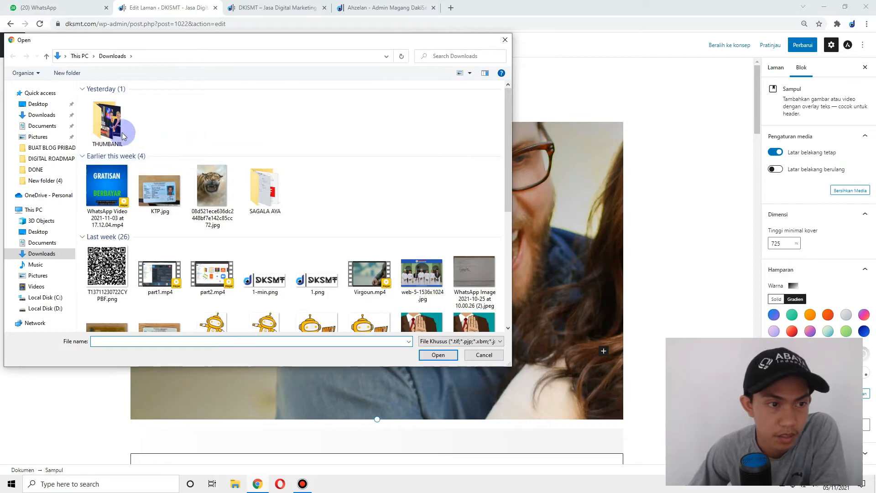
pyautogui.doubleClick(90, 131)
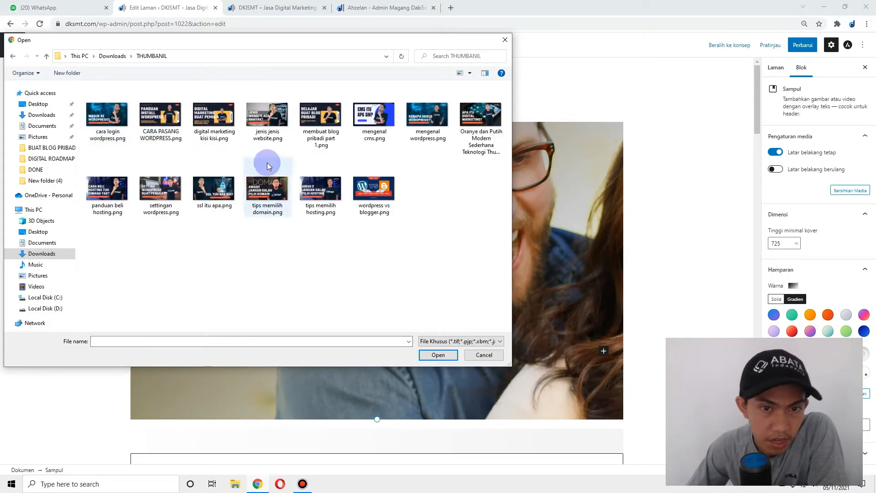
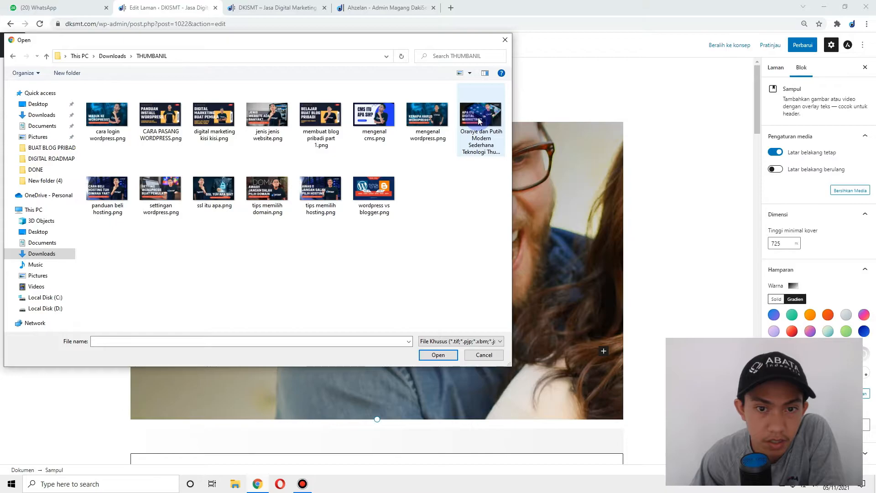
# - Set the 'Apa itu Digital Marketing?' thumbnail as the hero cover image and save the page
pyautogui.doubleClick(480, 121)
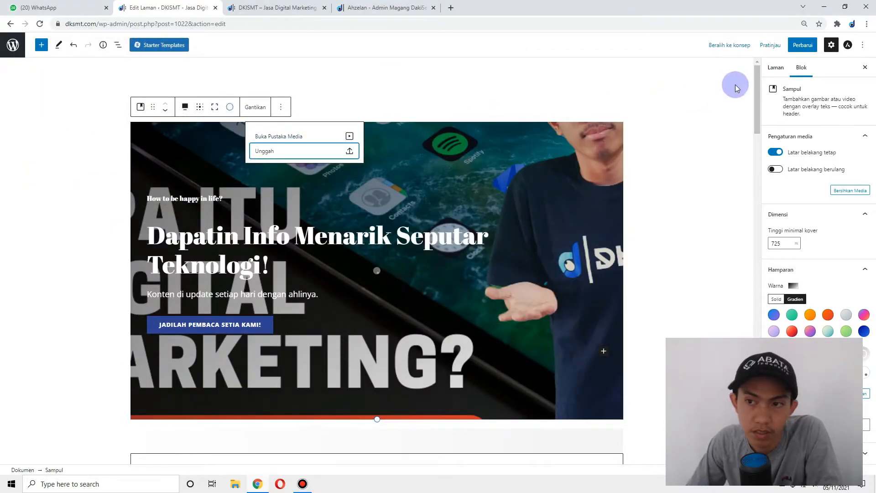
pyautogui.scroll(-3, 389, 135)
pyautogui.scroll(2, 443, 140)
pyautogui.scroll(-3, 329, 148)
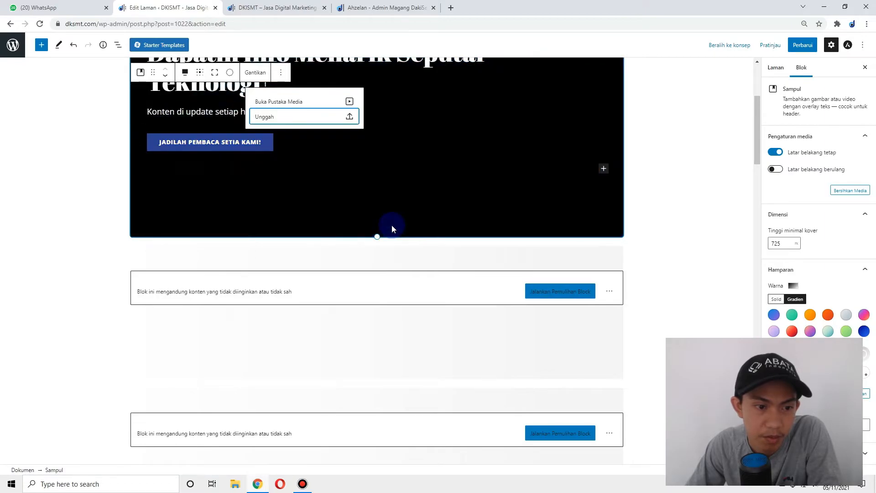
pyautogui.click(806, 51)
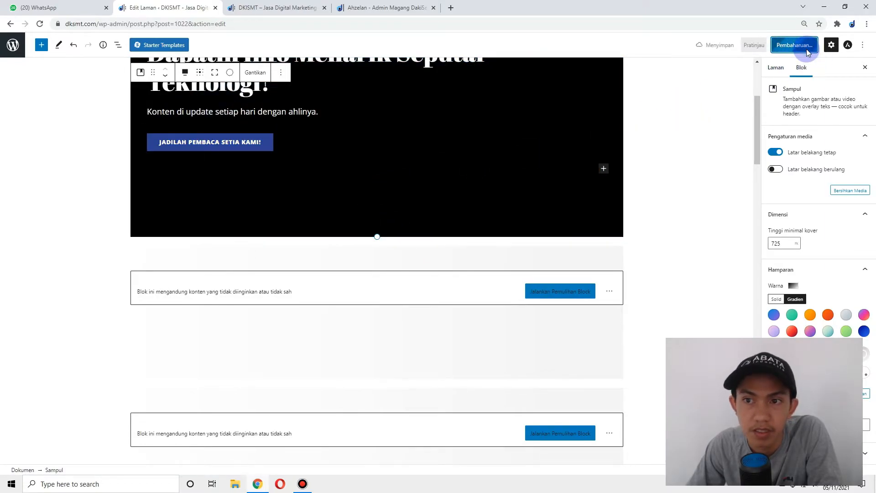
# - Reload the live site and highlight the relationship heading to review the changes
pyautogui.click(274, 8)
pyautogui.click(41, 24)
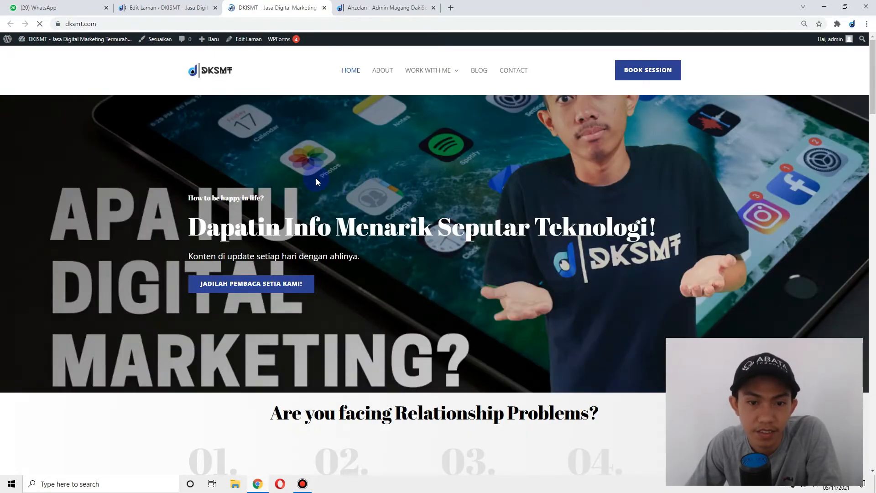
pyautogui.scroll(-5, 315, 177)
pyautogui.moveTo(240, 140); pyautogui.dragTo(698, 143)
pyautogui.click(541, 150)
pyautogui.moveTo(239, 130); pyautogui.dragTo(489, 144)
pyautogui.click(534, 145)
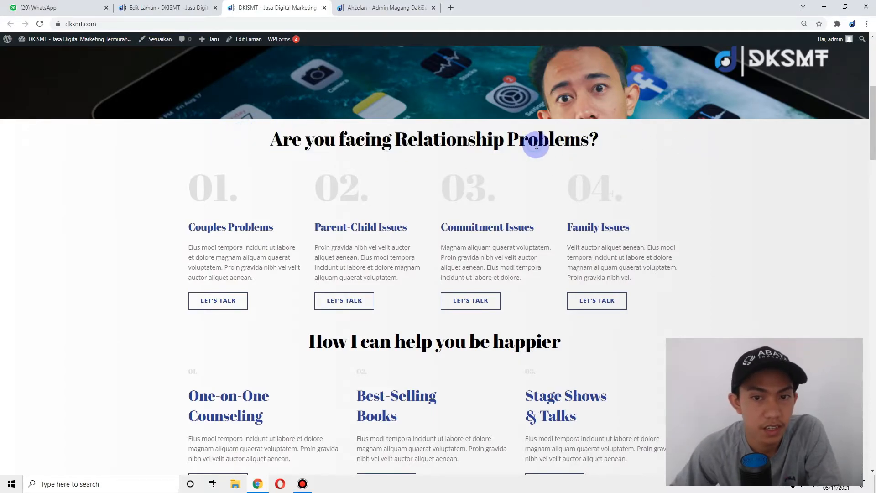
pyautogui.tripleClick(379, 145)
# - Retitle the section heading 'Dapatkan insight Tentang Teknologi Terupdate'
pyautogui.click(146, 3)
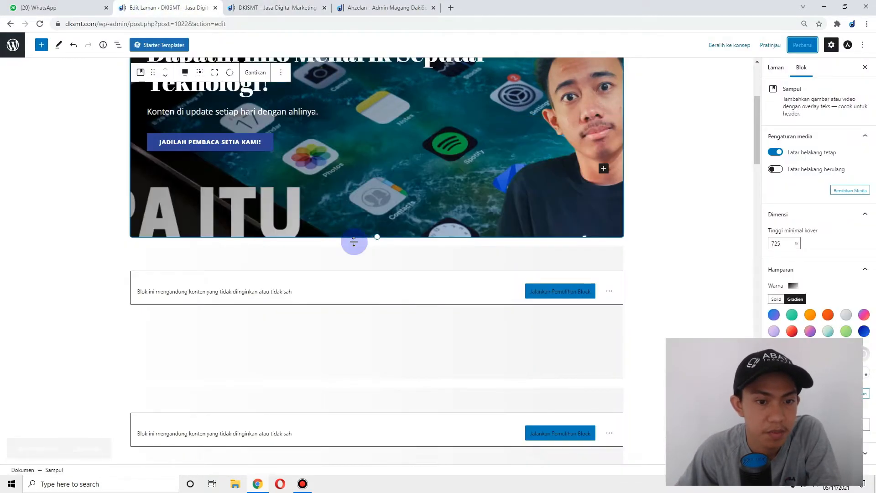
pyautogui.scroll(-1, 329, 256)
pyautogui.click(544, 249)
pyautogui.scroll(-1, 411, 280)
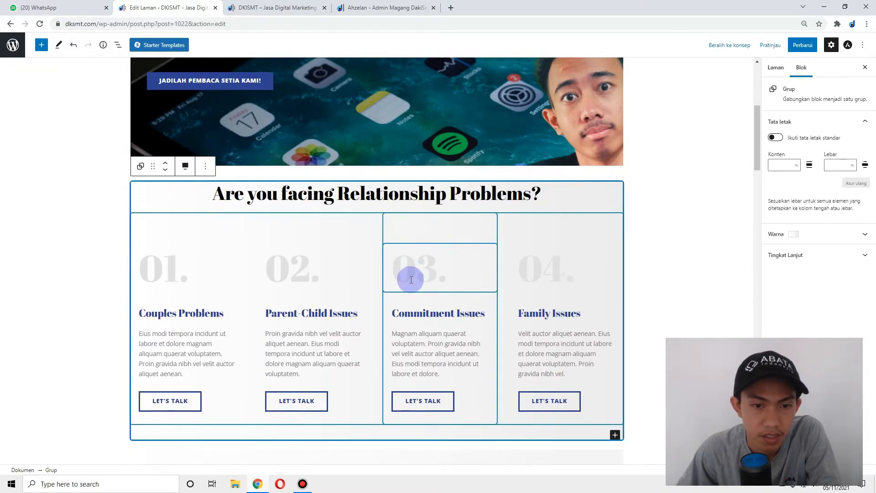
pyautogui.tripleClick(334, 175)
pyautogui.tripleClick(334, 175)
pyautogui.write('Dapatkan insight ')
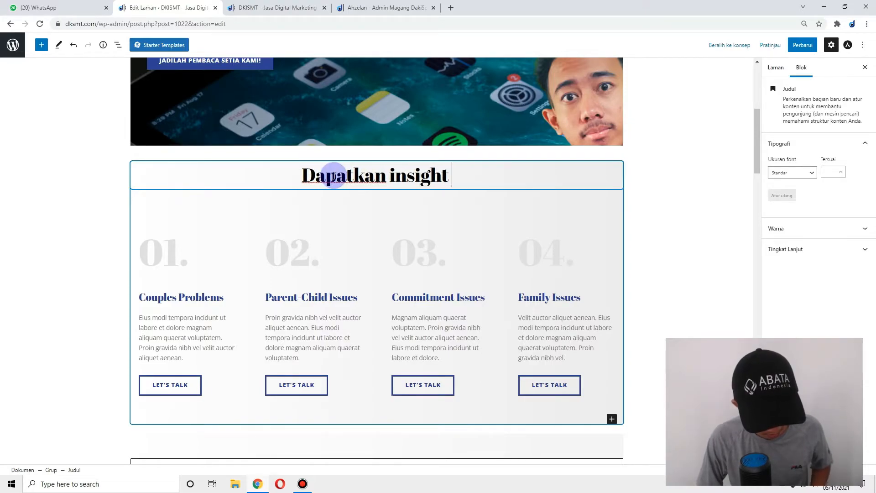
pyautogui.write('Tentang Teko')
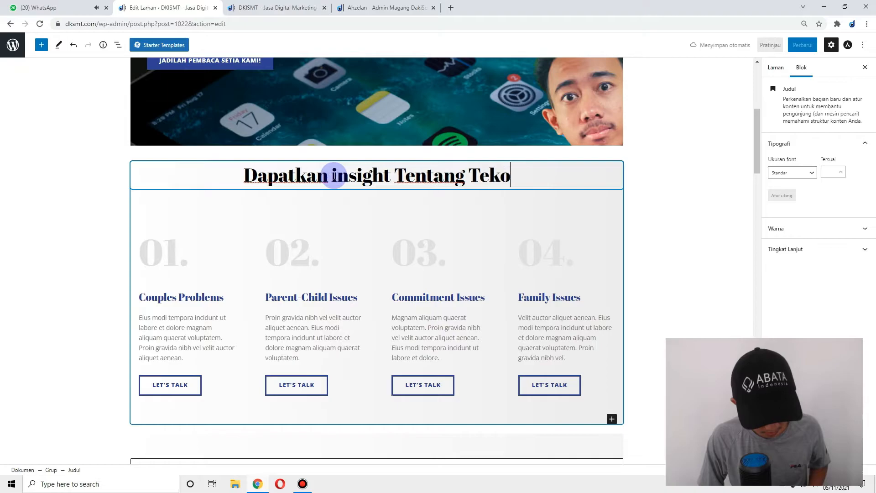
pyautogui.press('BackSpace')
pyautogui.write('n')
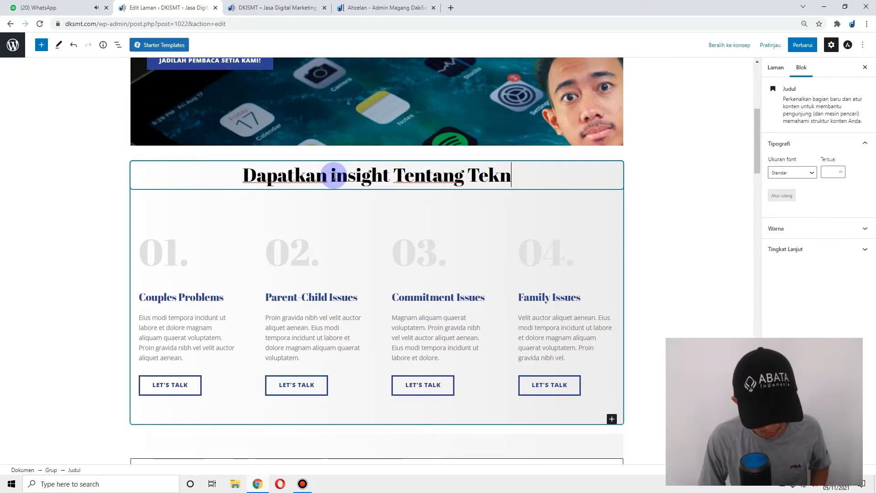
pyautogui.write('ologi Terupdate')
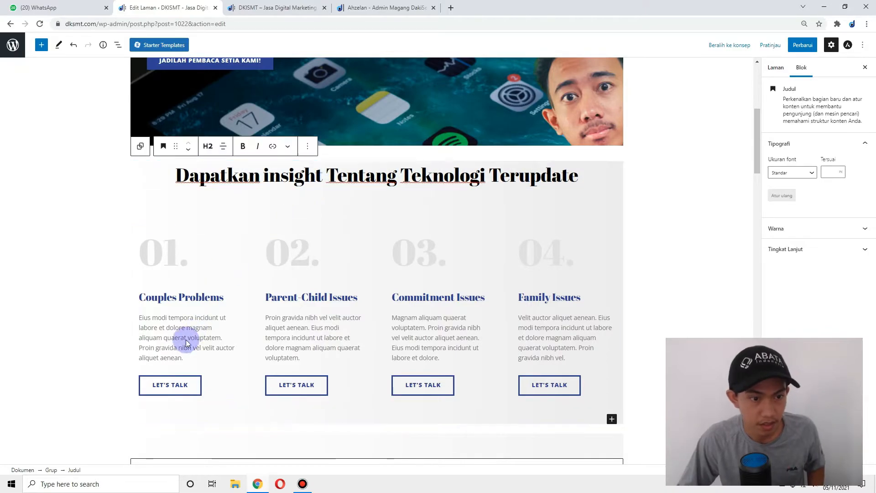
# - Rename the card titles to Berita Aktual, Penulis Handal and Gak Copas, and start the fourth with 'Gak'
pyautogui.tripleClick(167, 296)
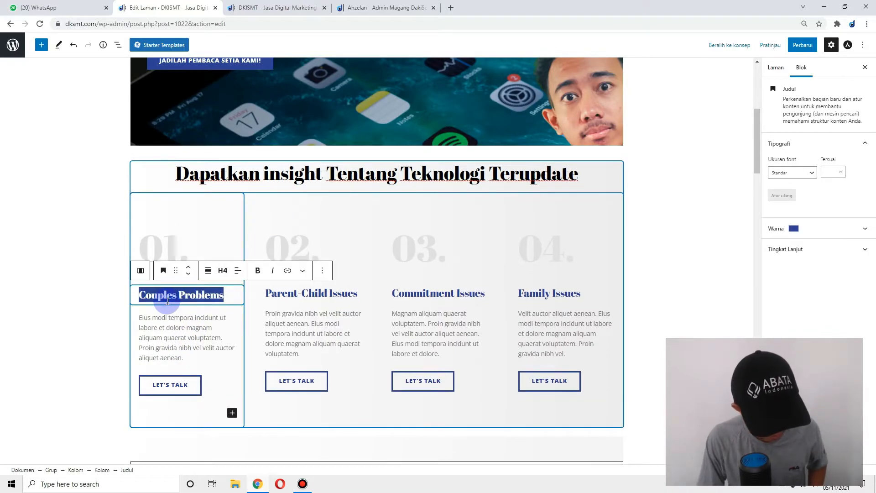
pyautogui.write('Berita Aktual')
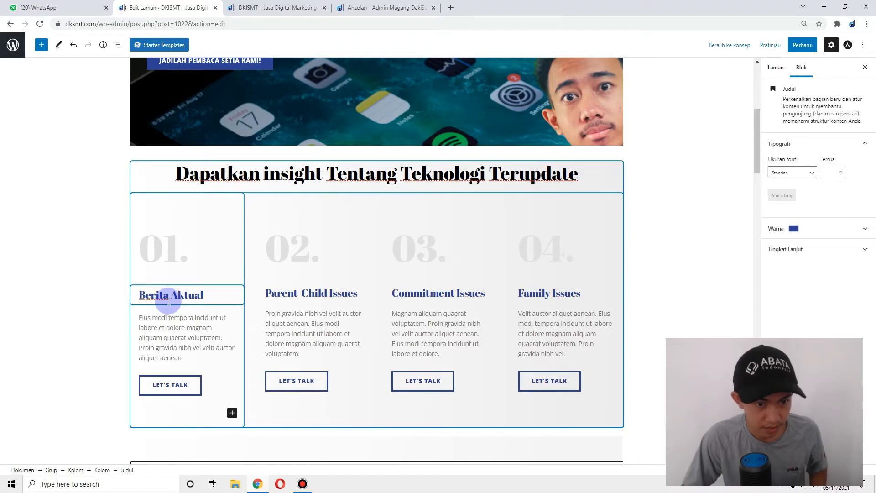
pyautogui.tripleClick(332, 293)
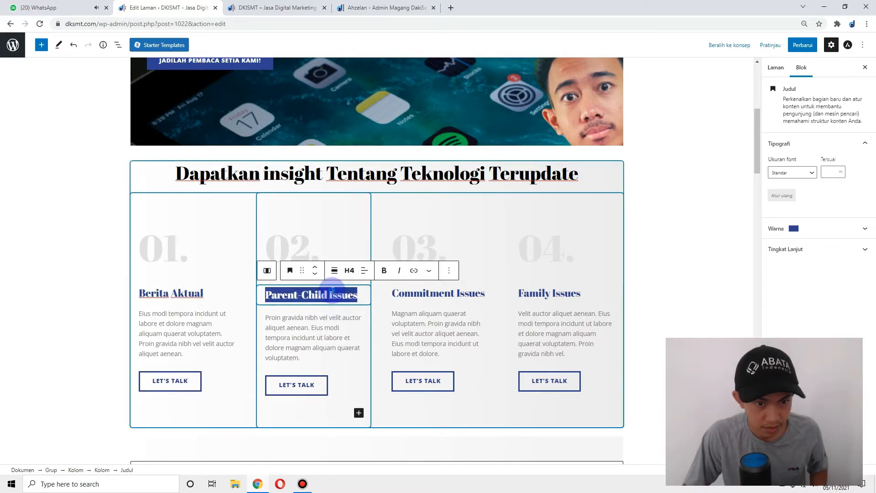
pyautogui.write('Pe')
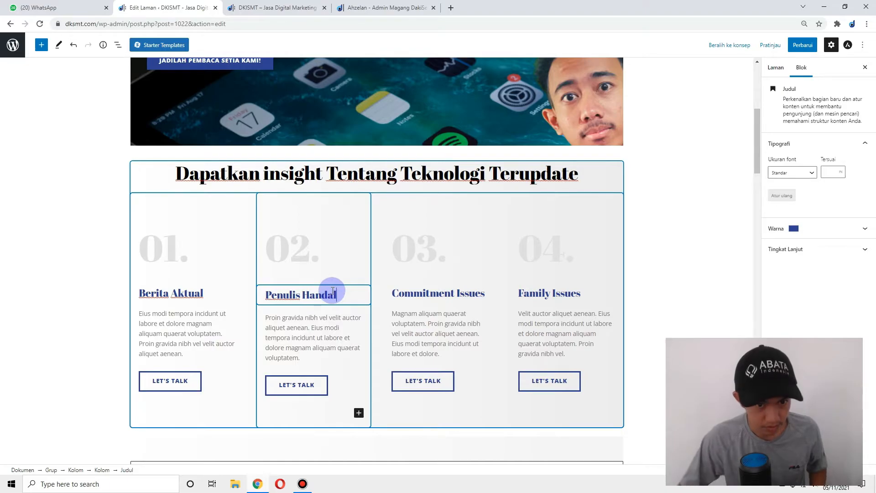
pyautogui.write('nulis Handal')
pyautogui.tripleClick(454, 294)
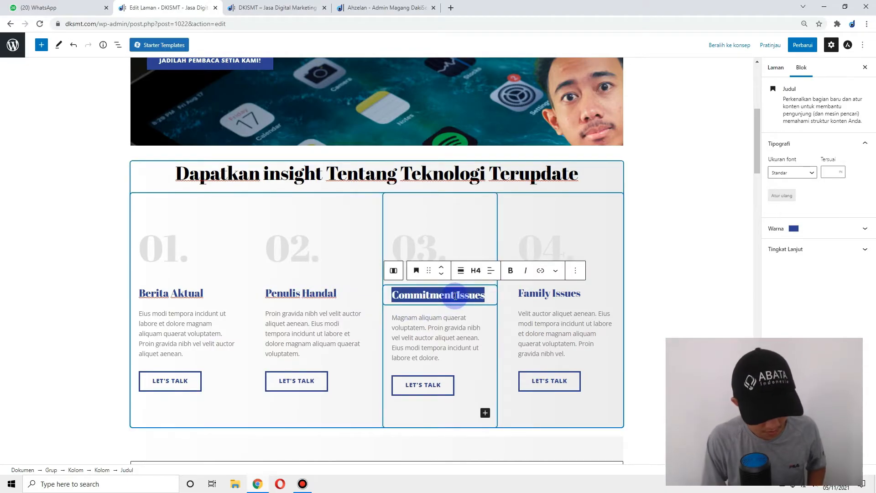
pyautogui.write('Gak Copas')
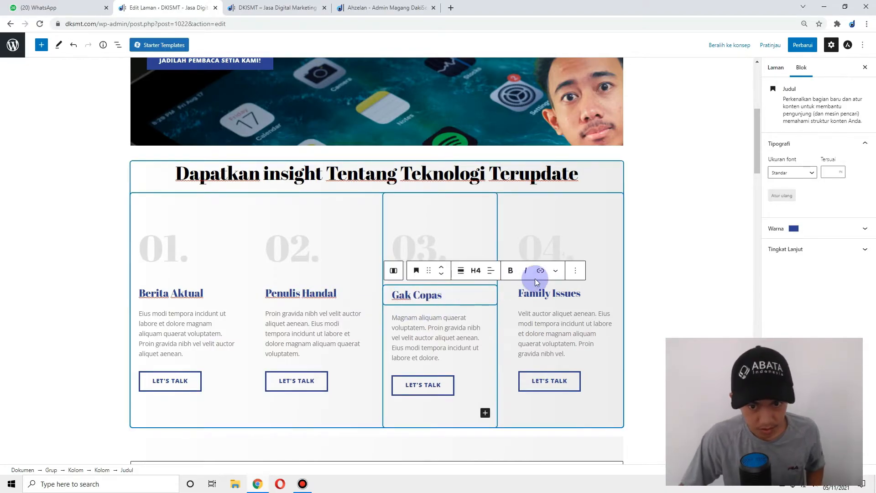
pyautogui.tripleClick(562, 295)
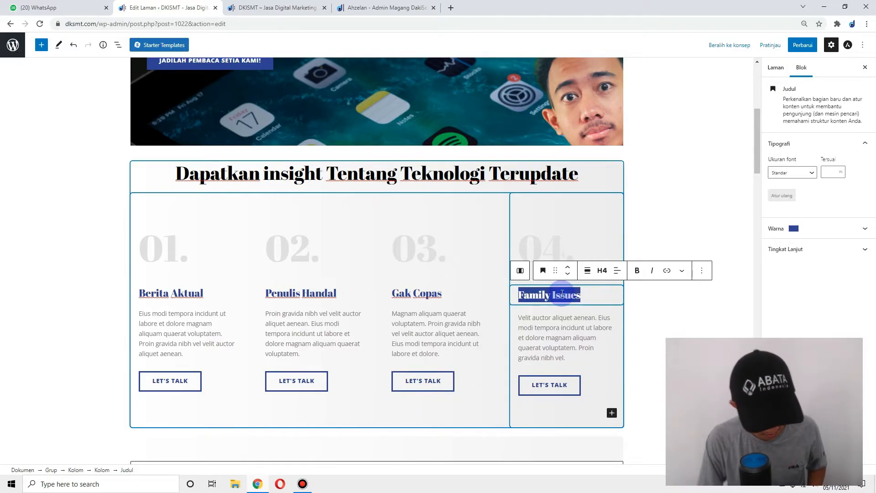
pyautogui.write('Gak bikin Bosen')
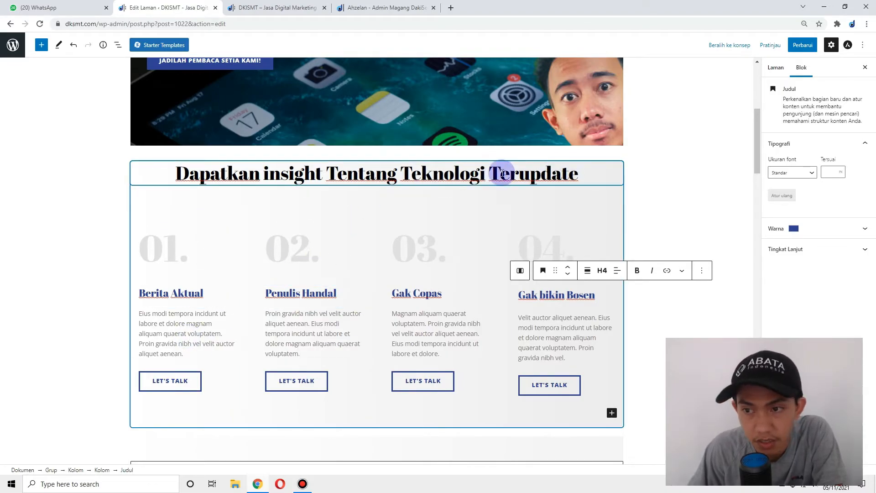
# - Save the homepage and confirm the new heading and card titles on the reloaded live site
pyautogui.click(796, 45)
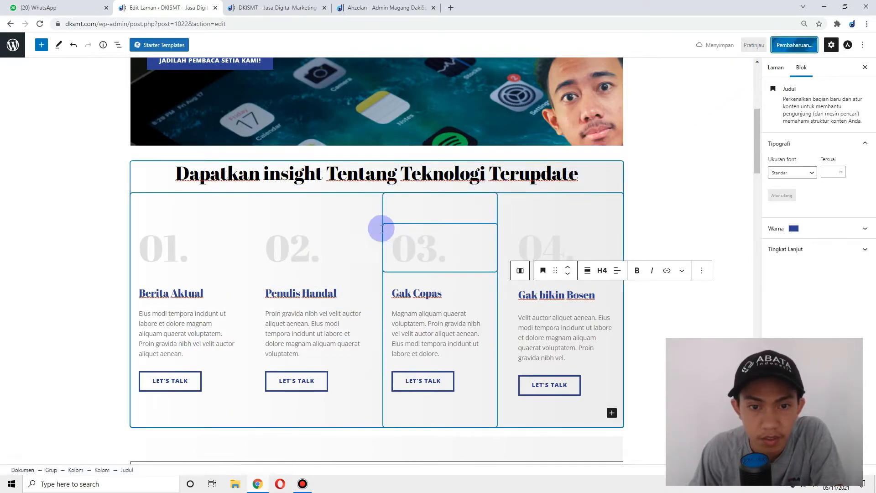
pyautogui.scroll(-6, 416, 234)
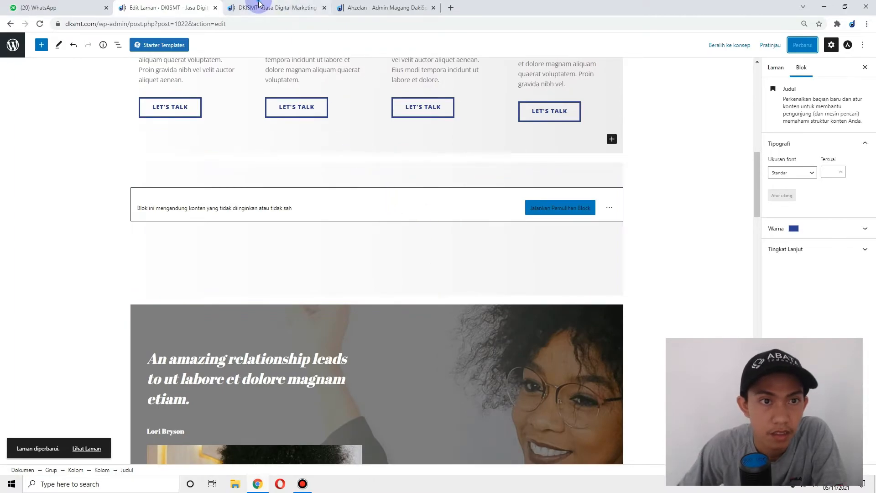
pyautogui.click(257, 5)
pyautogui.click(39, 23)
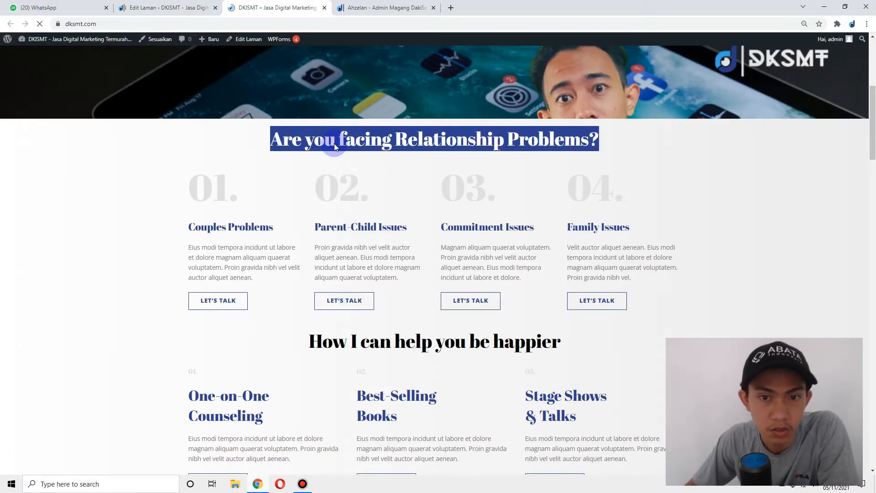
pyautogui.moveTo(158, 139); pyautogui.dragTo(771, 174)
pyautogui.click(502, 234)
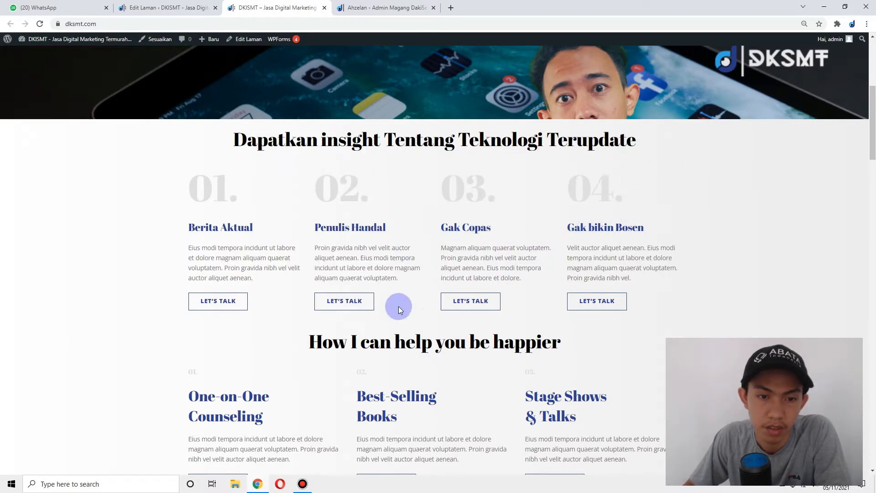
pyautogui.scroll(-5, 405, 284)
pyautogui.click(165, 7)
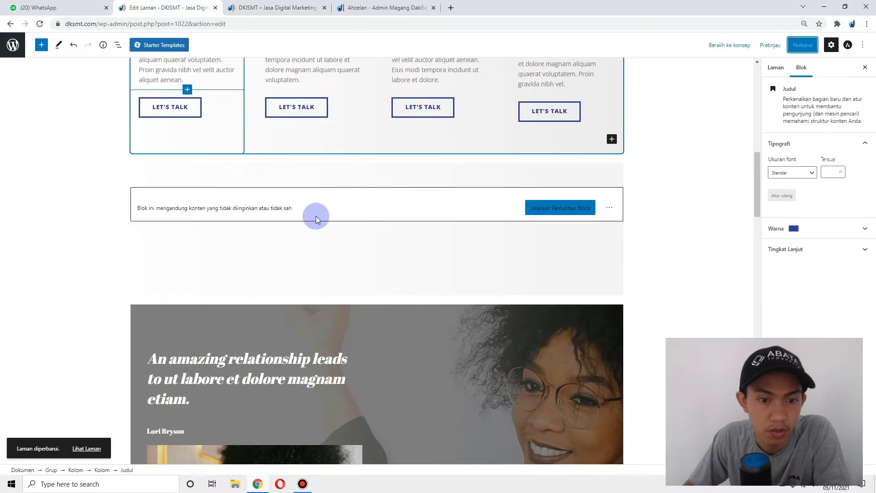
# - Delete the group holding the broken block
pyautogui.click(610, 164)
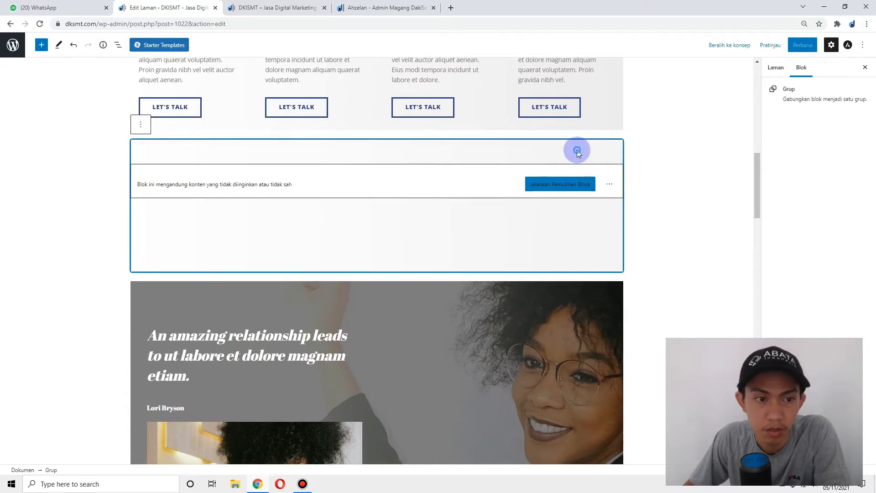
pyautogui.click(140, 124)
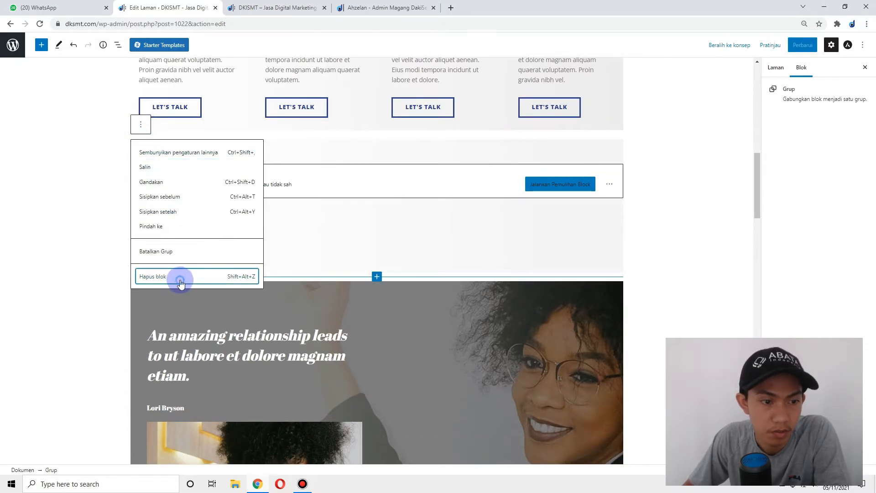
pyautogui.click(181, 281)
pyautogui.scroll(-3, 425, 217)
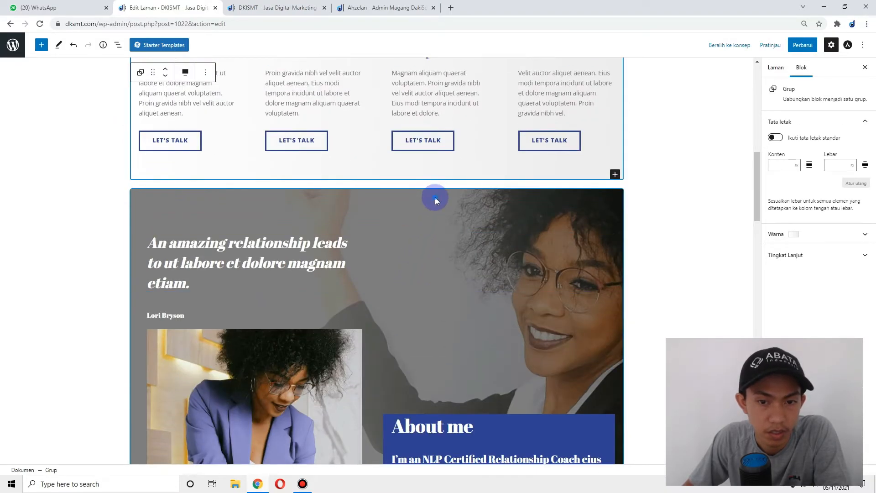
# - Upload 'ssl itu apa' as the testimonial cover's background image
pyautogui.click(435, 198)
pyautogui.click(251, 158)
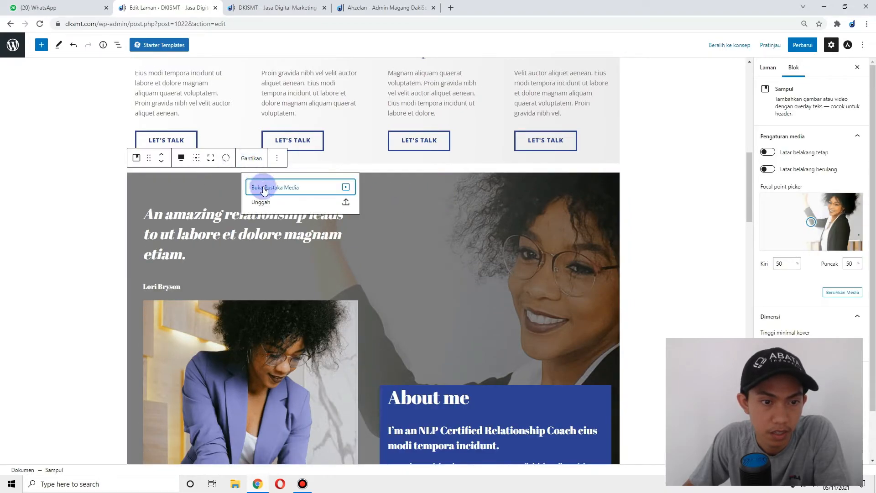
pyautogui.click(271, 203)
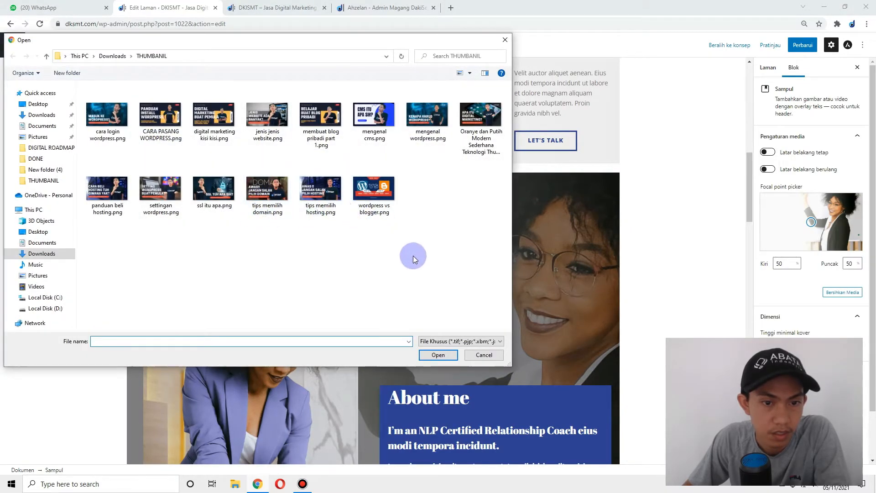
pyautogui.doubleClick(214, 191)
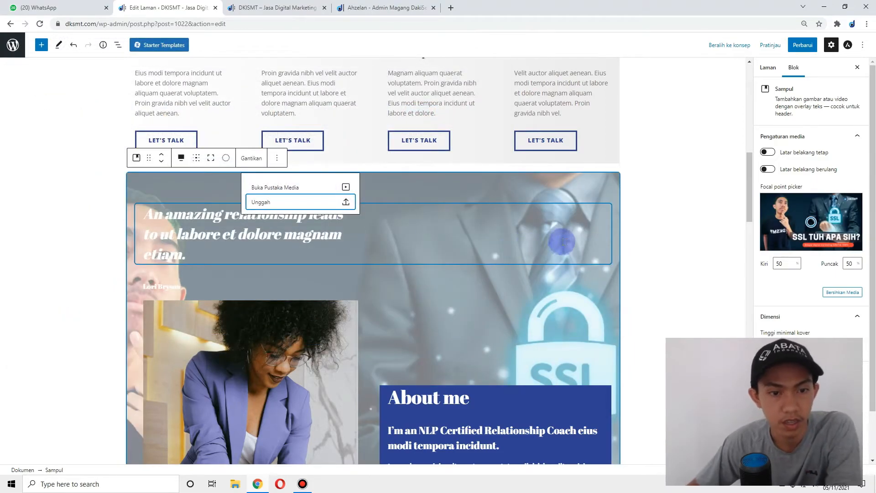
pyautogui.click(661, 217)
pyautogui.scroll(-2, 411, 205)
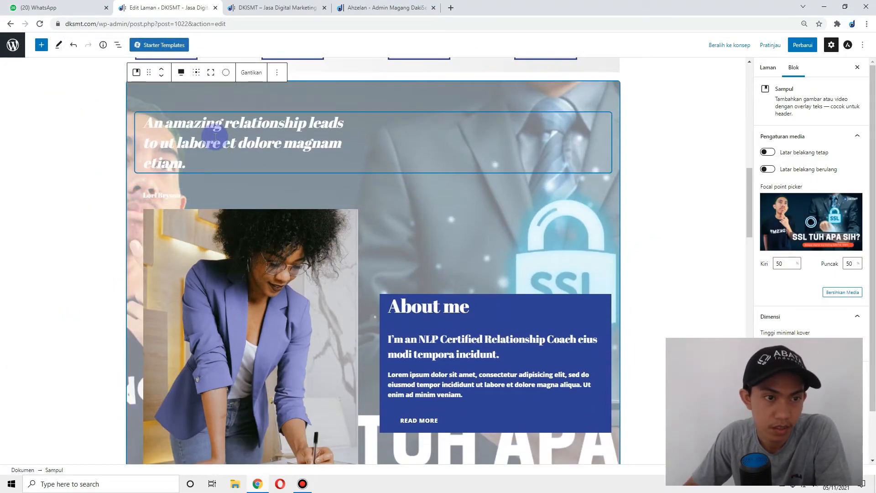
# - Replace the cover's quote heading with 'Situs Teknologi Khusus Untuk Anda Pecinta gadget'
pyautogui.tripleClick(215, 136)
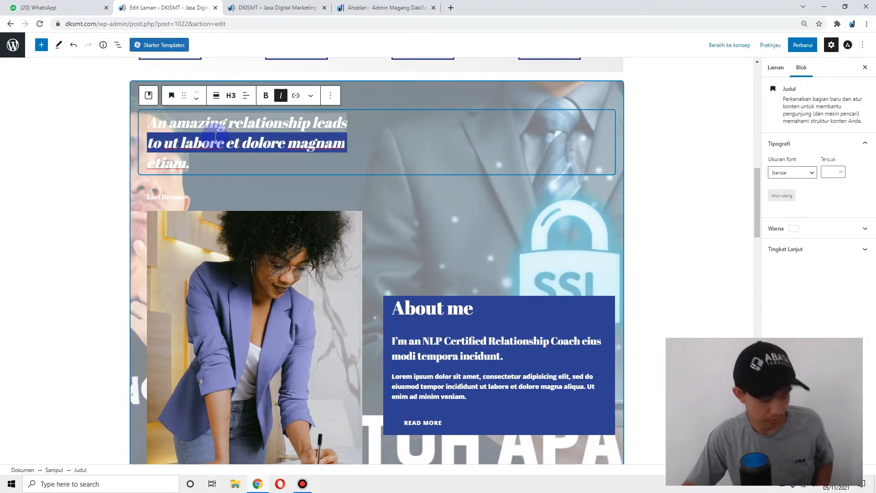
pyautogui.hotkey('ctrl', 'a')
pyautogui.write('S')
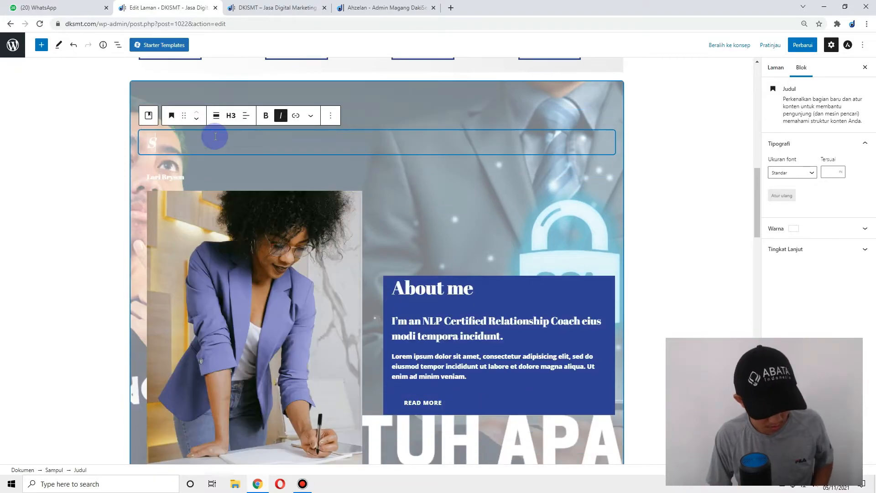
pyautogui.write('itus Teknologi Khusus Untuk Anda Pecinta gadget')
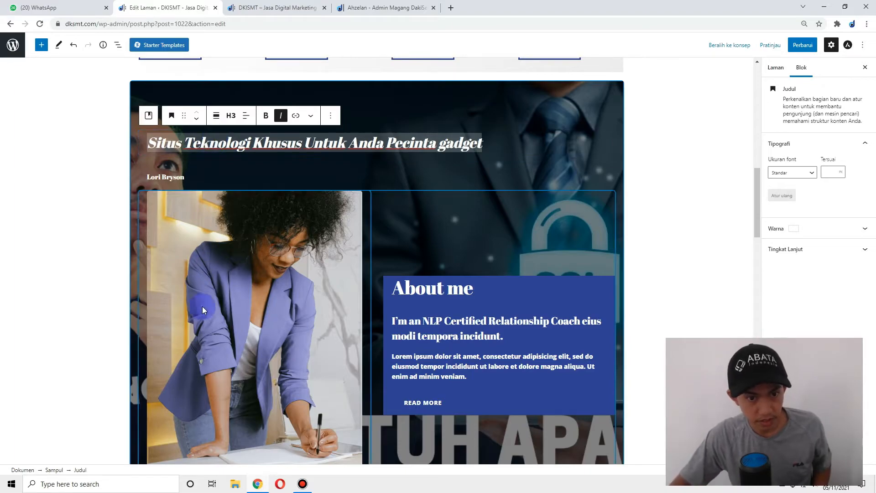
pyautogui.click(256, 278)
# - Upload P1240346.JPG from Videos\123_PANA\New folder (4) as the About me photo
pyautogui.click(304, 171)
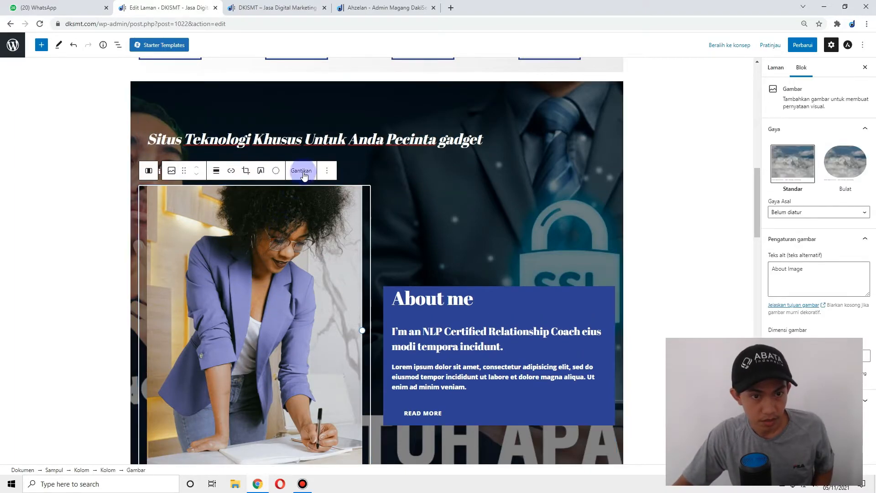
pyautogui.click(330, 222)
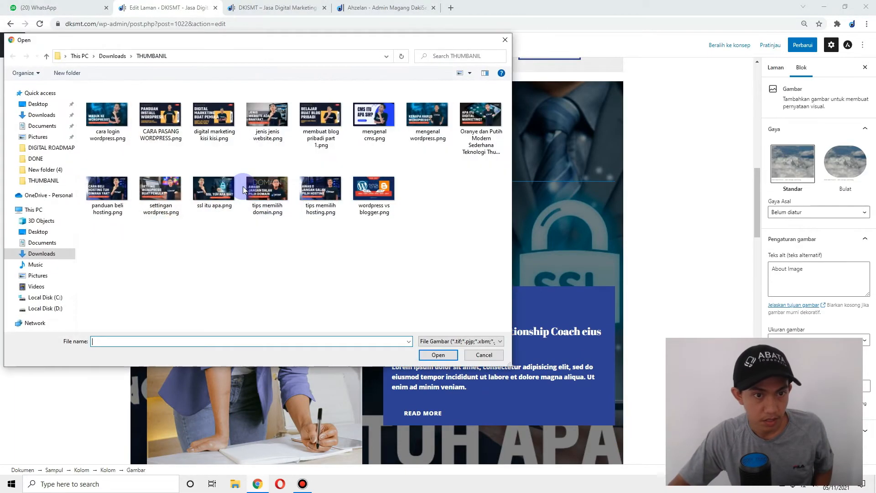
pyautogui.click(37, 286)
pyautogui.doubleClick(225, 120)
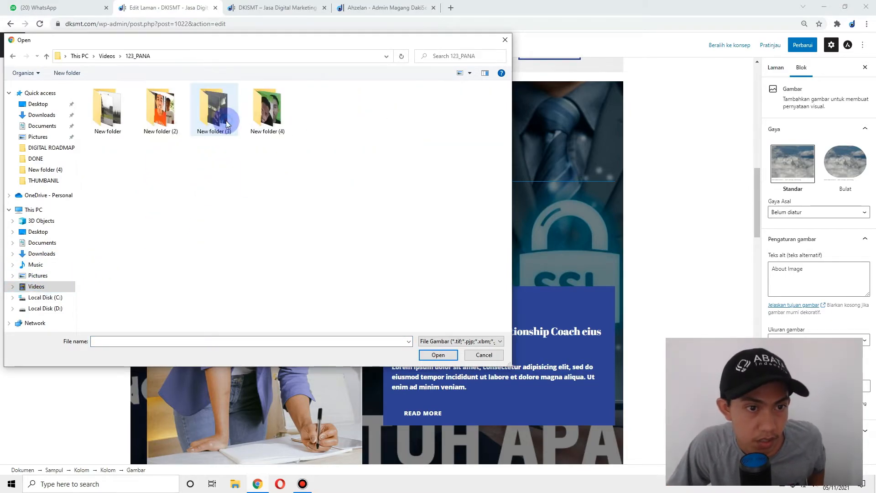
pyautogui.doubleClick(265, 116)
pyautogui.scroll(-1, 340, 276)
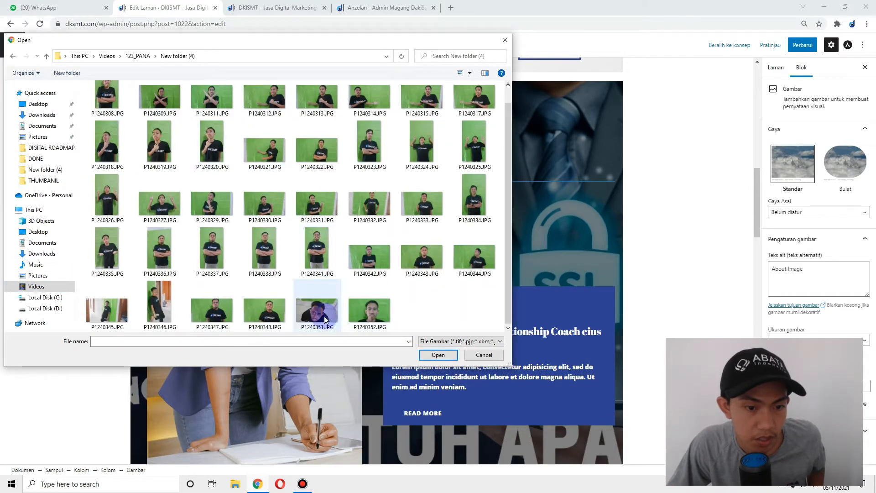
pyautogui.doubleClick(166, 300)
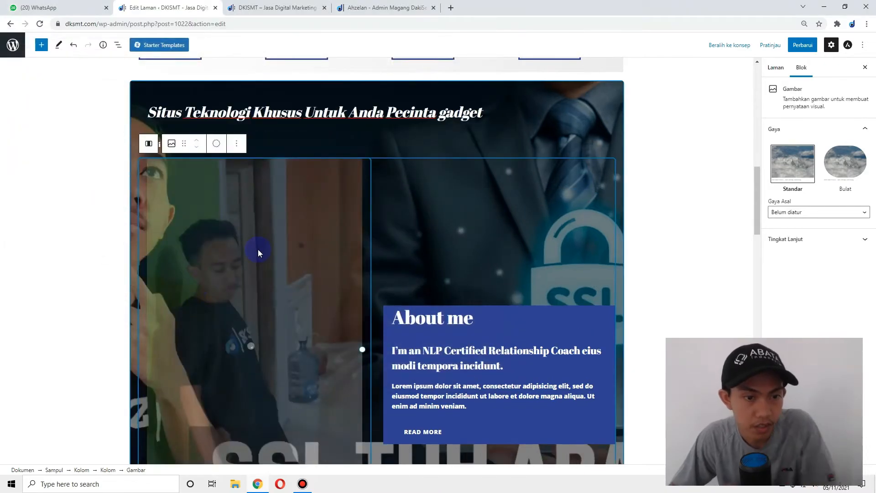
# - Select the NLP Certified subheading inside the blue About me box
pyautogui.click(438, 322)
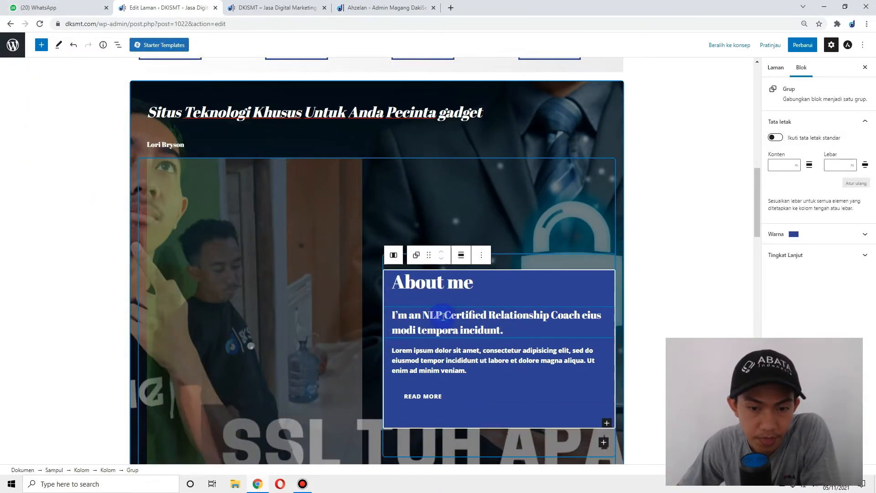
pyautogui.click(456, 318)
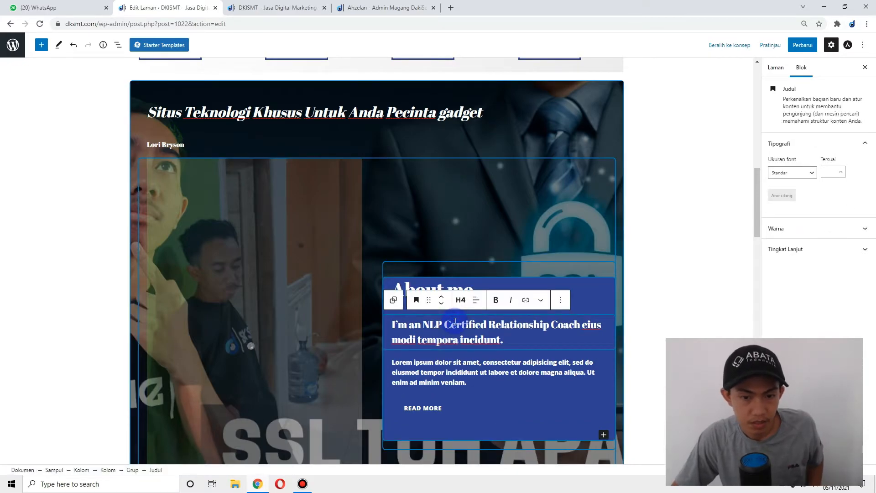
pyautogui.hotkey('ctrl', 'a')
pyautogui.hotkey('ctrl', 'a')
# - Rewrite the subheading as 'Saya adalah penulis blog teknologi paling handal.' and save the page
pyautogui.click(393, 334)
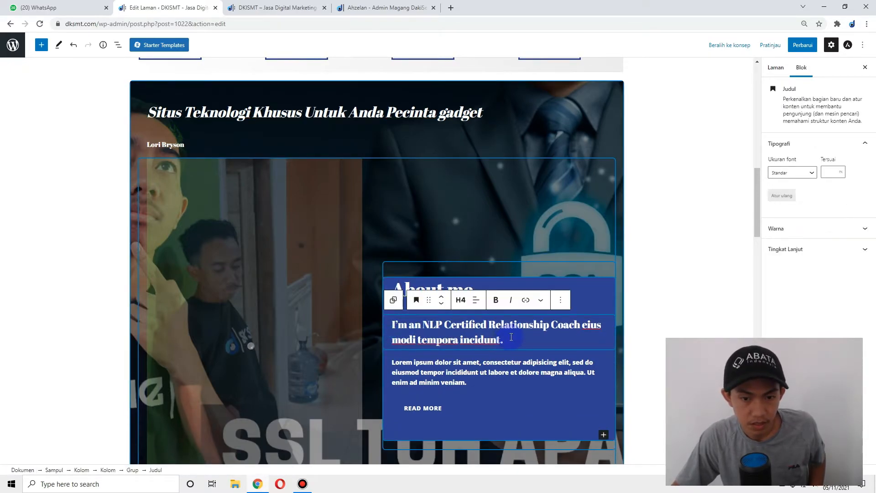
pyautogui.scroll(1, 388, 321)
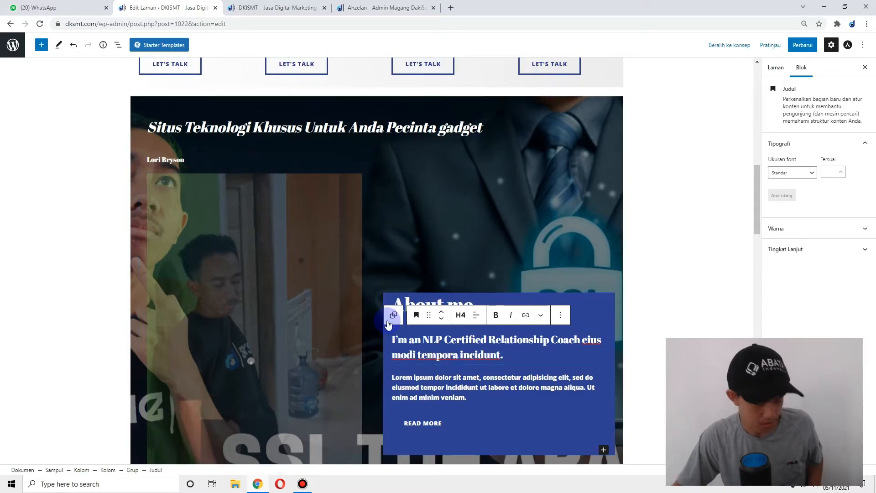
pyautogui.write('S')
pyautogui.write('aya adalah pen')
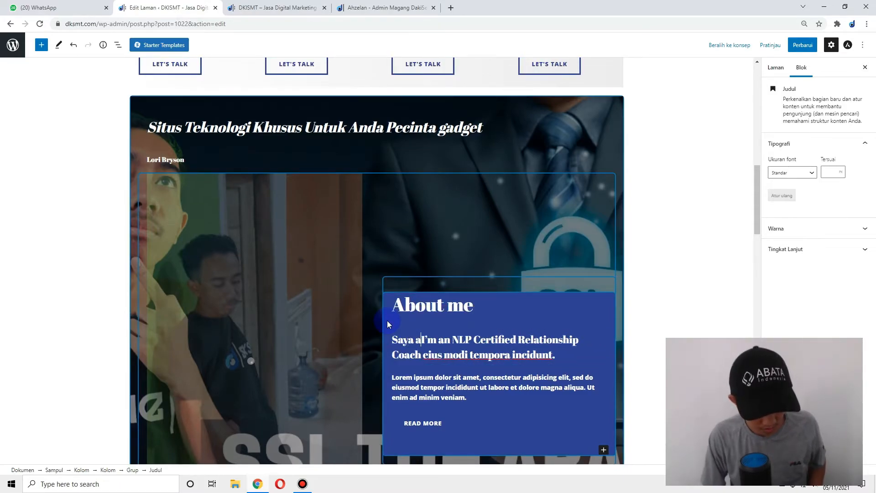
pyautogui.write('ulis blog tek')
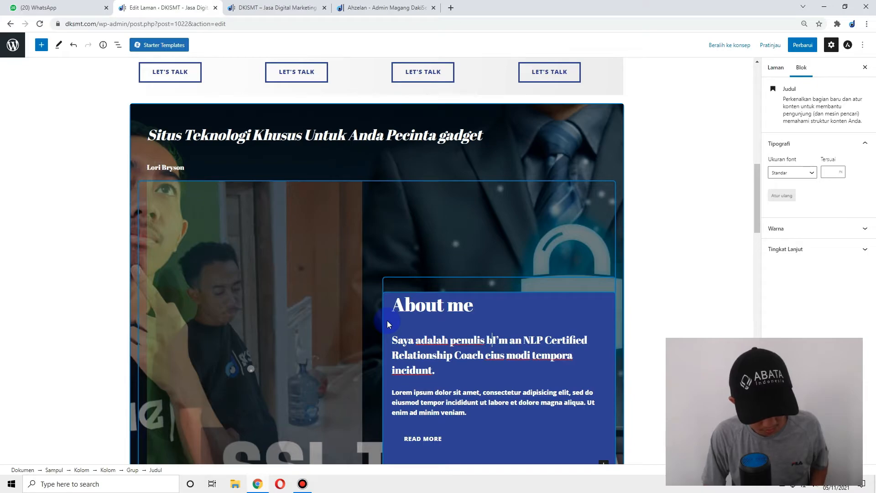
pyautogui.write('nologi pali')
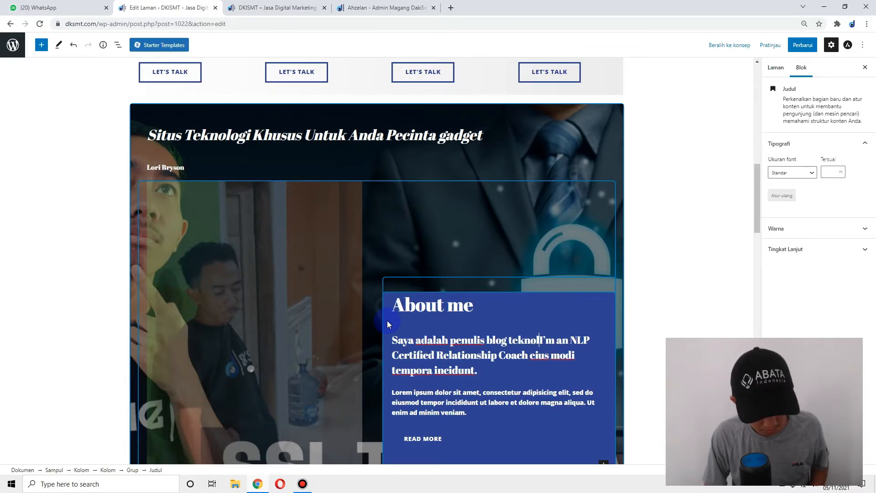
pyautogui.write('ng handal')
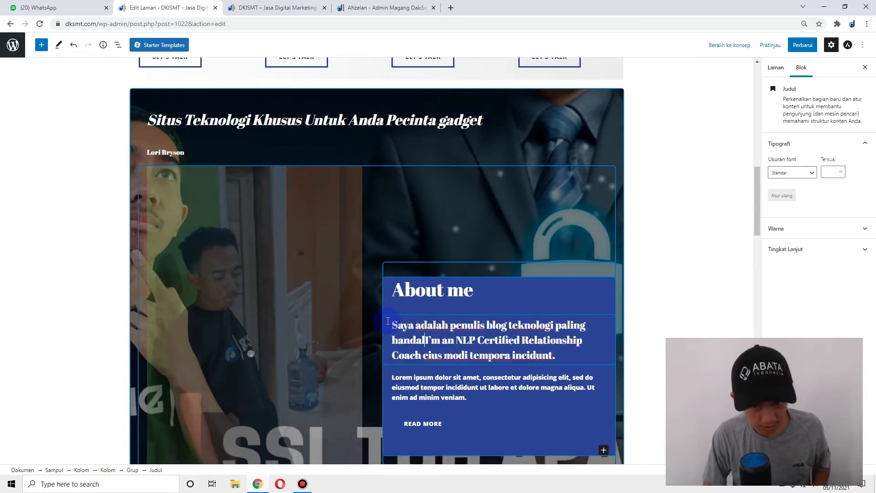
pyautogui.press('Delete')
pyautogui.press('Delete')
pyautogui.press('Delete')
pyautogui.press('Delete')
pyautogui.press('Delete')
pyautogui.press('Delete')
pyautogui.press('Delete')
pyautogui.press('Delete')
pyautogui.press('Delete')
pyautogui.press('Delete')
pyautogui.press('Delete')
pyautogui.press('Delete')
pyautogui.press('Delete')
pyautogui.press('Delete')
pyautogui.press('Delete')
pyautogui.press('Delete')
pyautogui.press('Delete')
pyautogui.press('Delete')
pyautogui.press('Delete')
pyautogui.press('Delete')
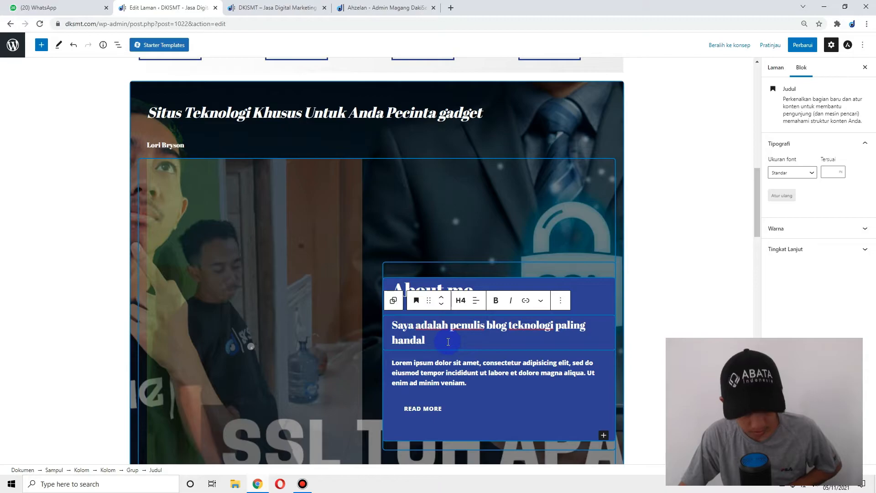
pyautogui.write('.')
pyautogui.click(815, 45)
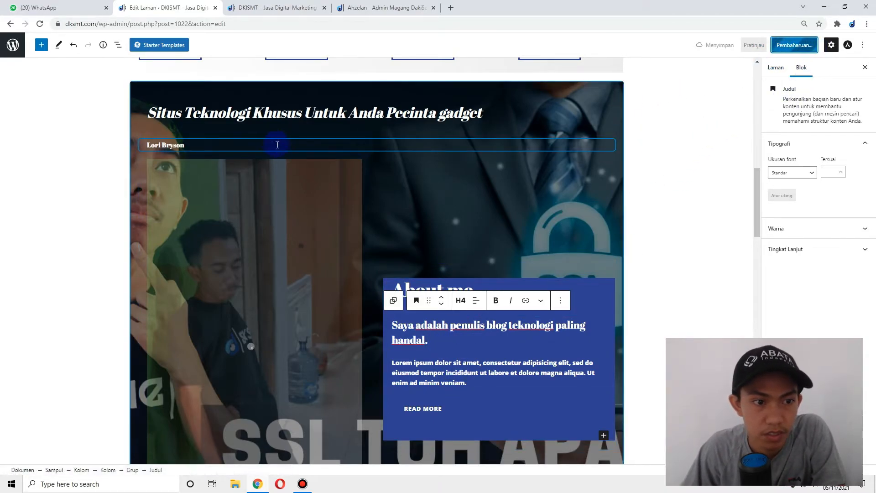
pyautogui.scroll(-6, 420, 160)
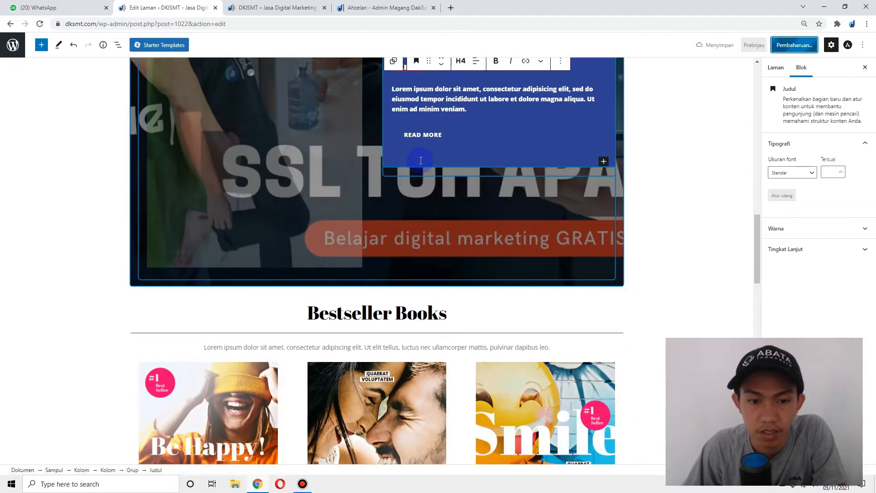
# - Delete the Bestseller Books heading, the lorem ipsum intro paragraph and the separator line
pyautogui.scroll(-3, 420, 160)
pyautogui.click(382, 178)
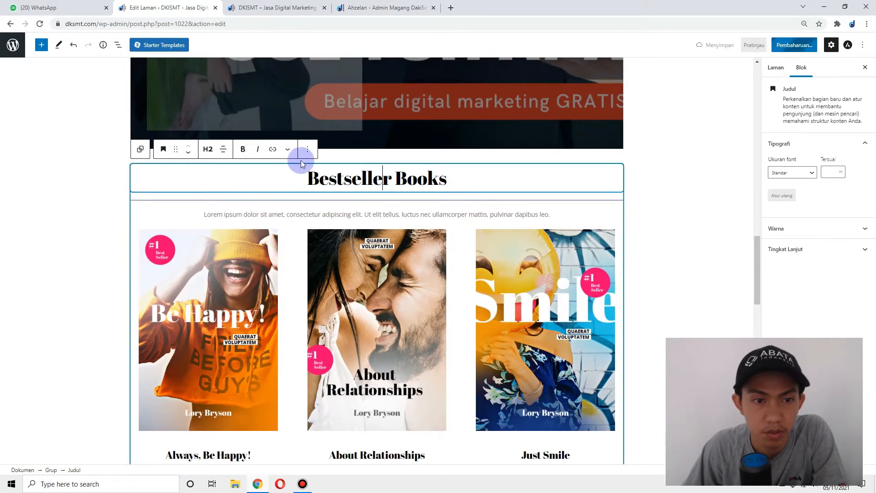
pyautogui.scroll(-2, 283, 283)
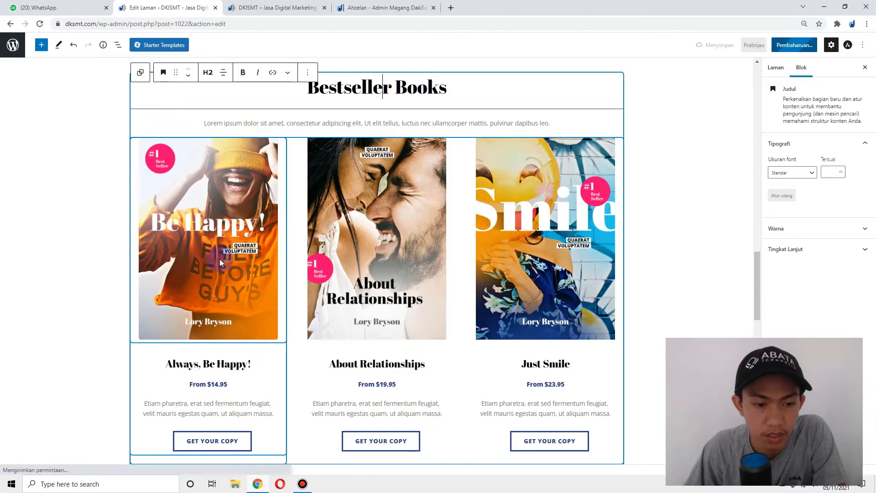
pyautogui.scroll(1, 454, 244)
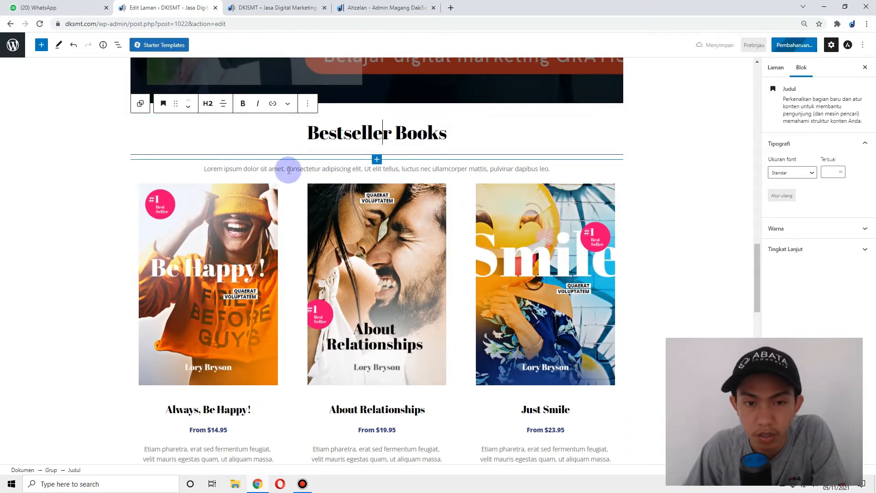
pyautogui.click(310, 105)
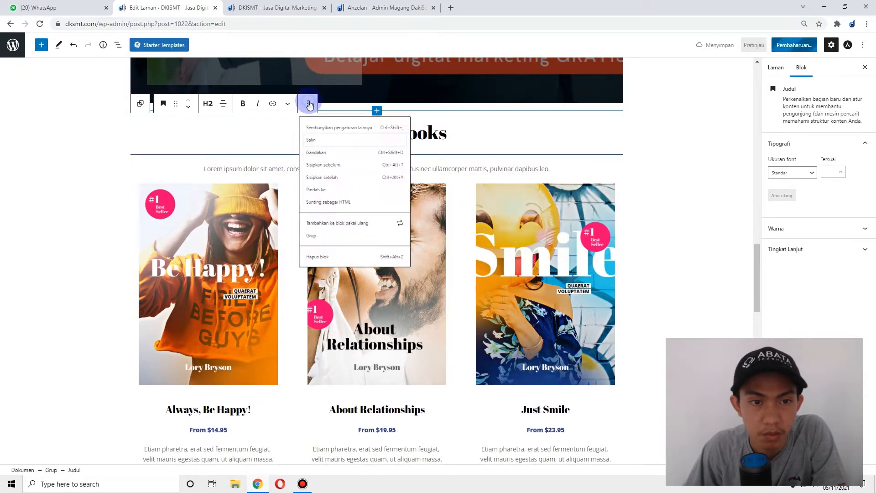
pyautogui.click(319, 285)
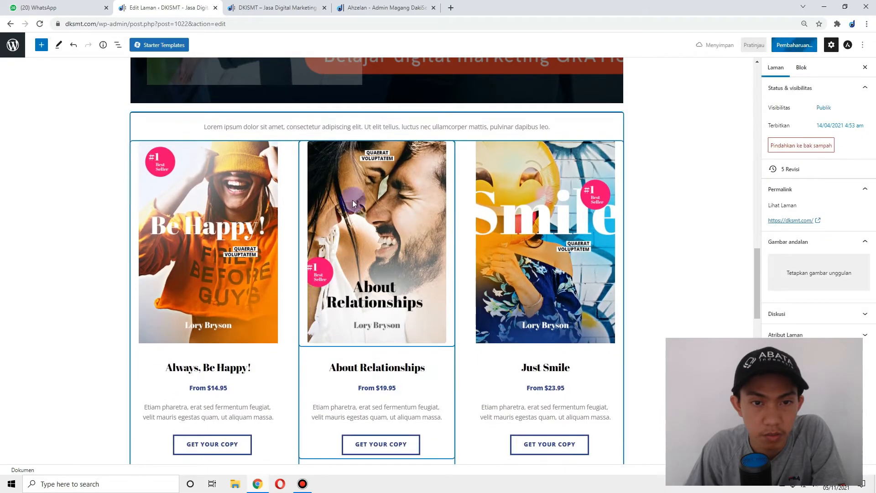
pyautogui.click(348, 127)
pyautogui.click(293, 106)
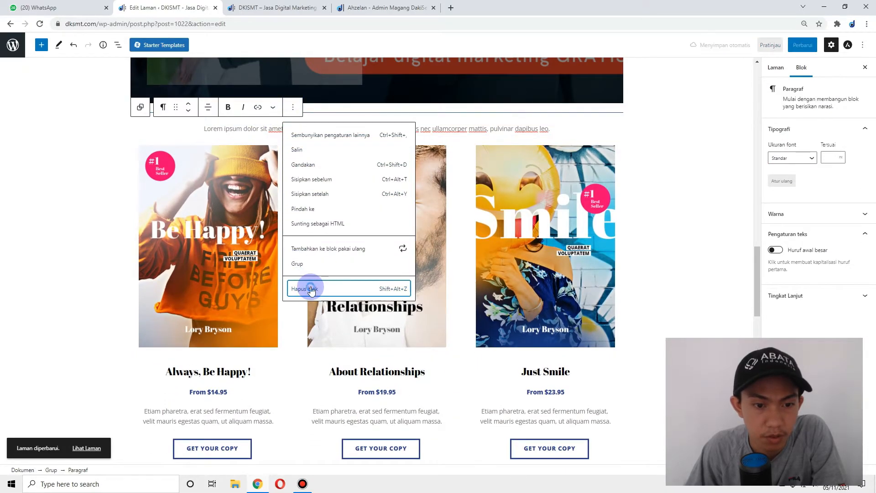
pyautogui.click(305, 288)
pyautogui.click(225, 96)
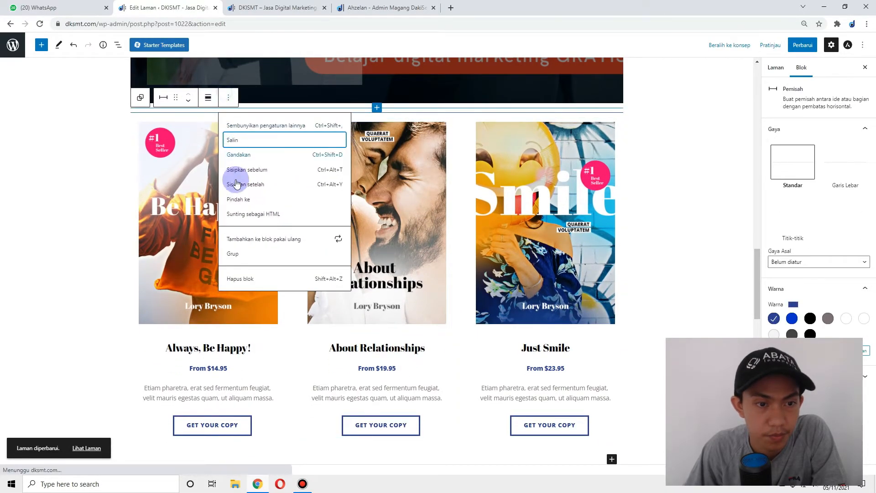
pyautogui.click(242, 276)
# - Delete the Be Happy and Just Smile book cover images
pyautogui.click(270, 127)
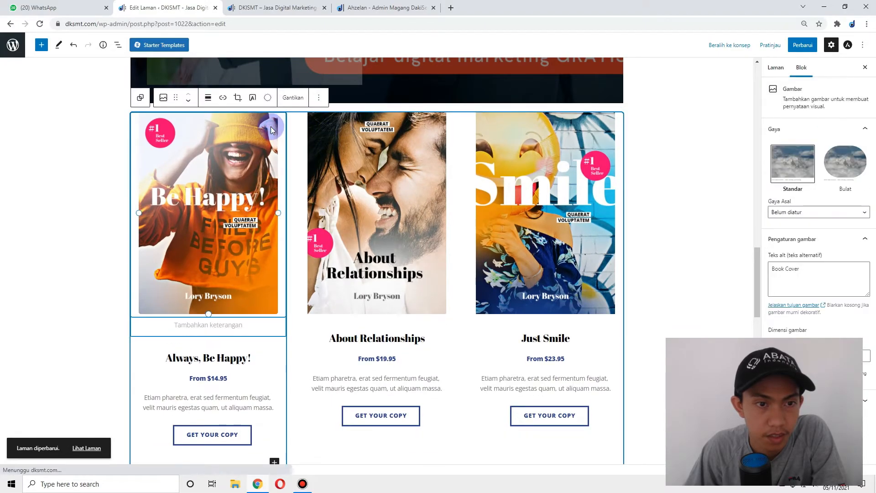
pyautogui.click(319, 98)
pyautogui.click(340, 276)
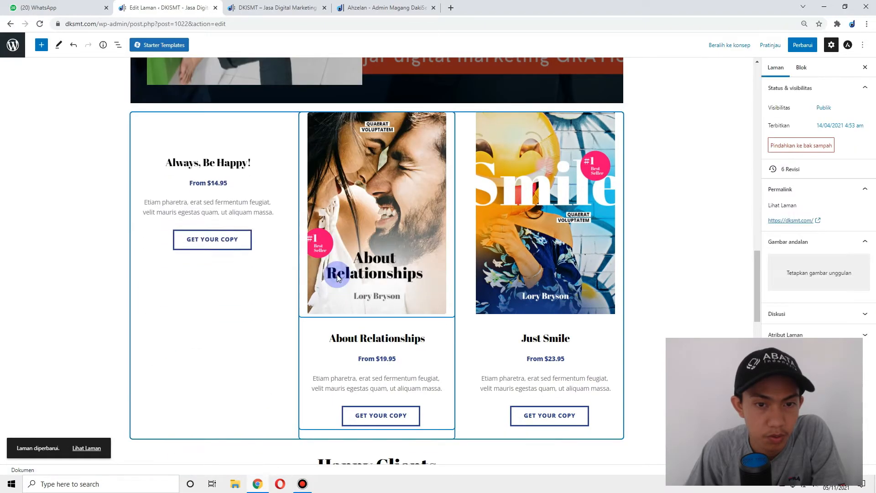
pyautogui.click(614, 138)
pyautogui.click(656, 98)
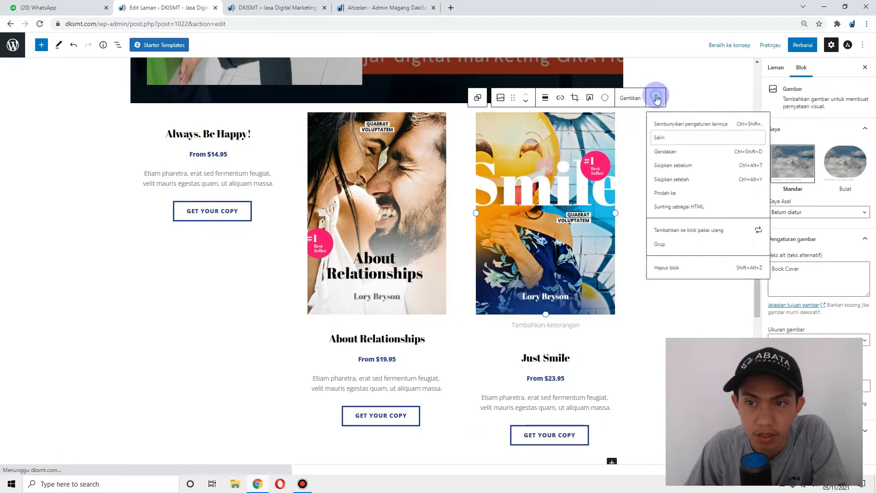
pyautogui.click(665, 276)
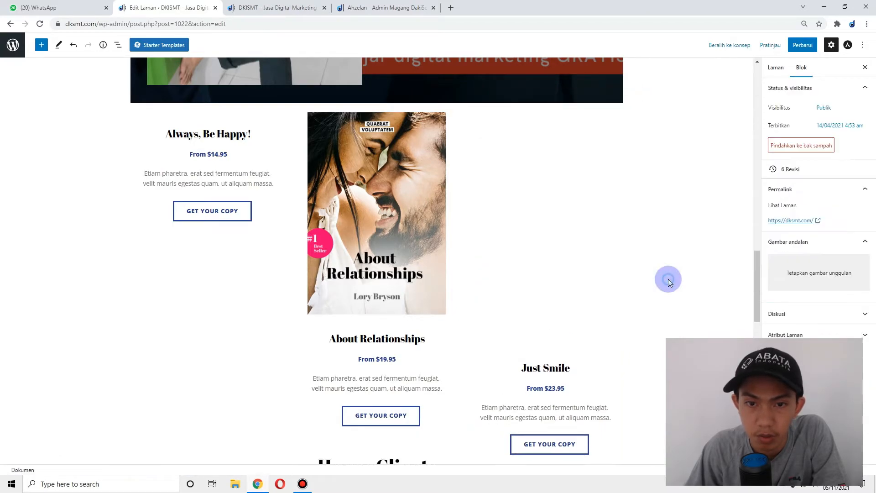
# - Delete the entire book cards group
pyautogui.click(447, 112)
pyautogui.click(448, 109)
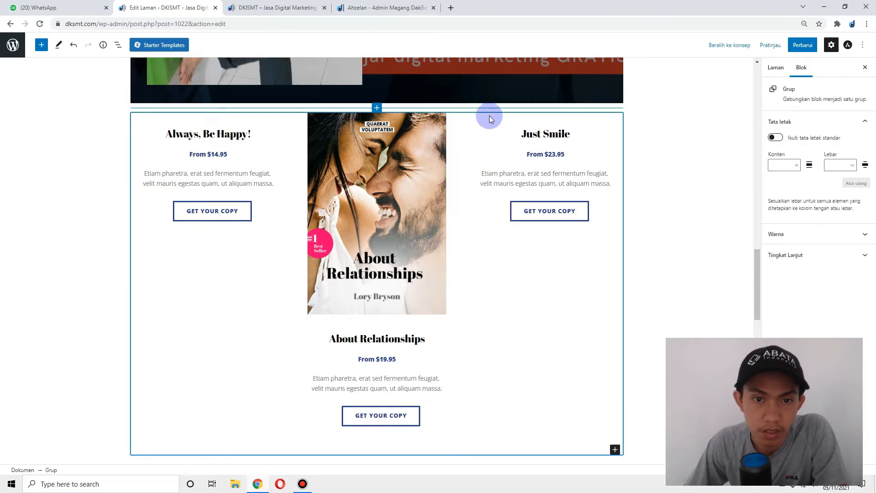
pyautogui.click(207, 98)
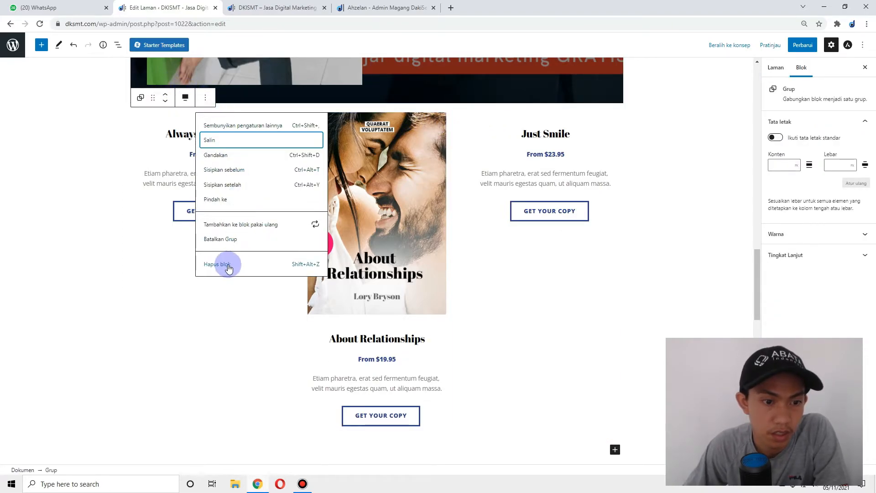
pyautogui.click(227, 265)
# - Delete the Happy Clients heading
pyautogui.scroll(-4, 351, 226)
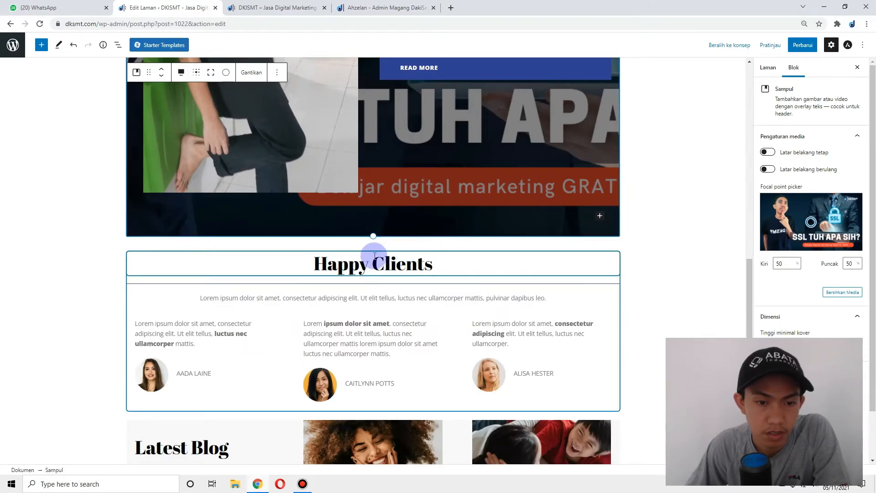
pyautogui.scroll(-3, 371, 251)
pyautogui.click(345, 165)
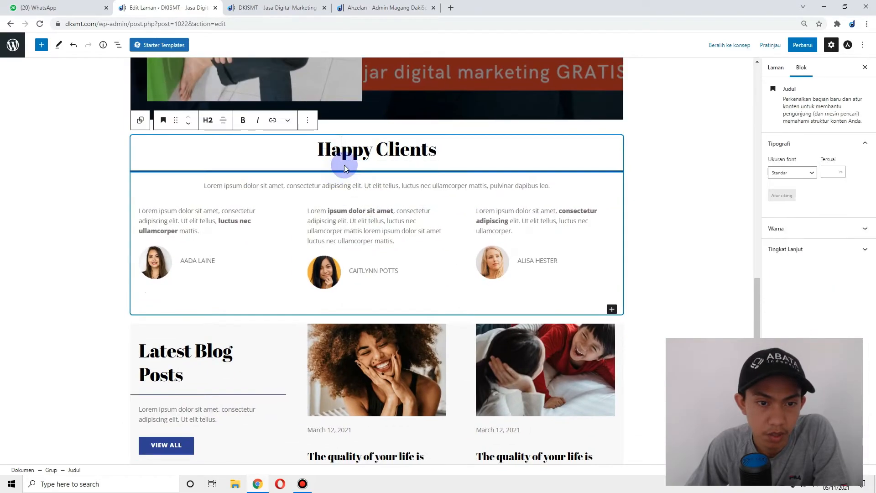
pyautogui.click(307, 120)
pyautogui.click(327, 302)
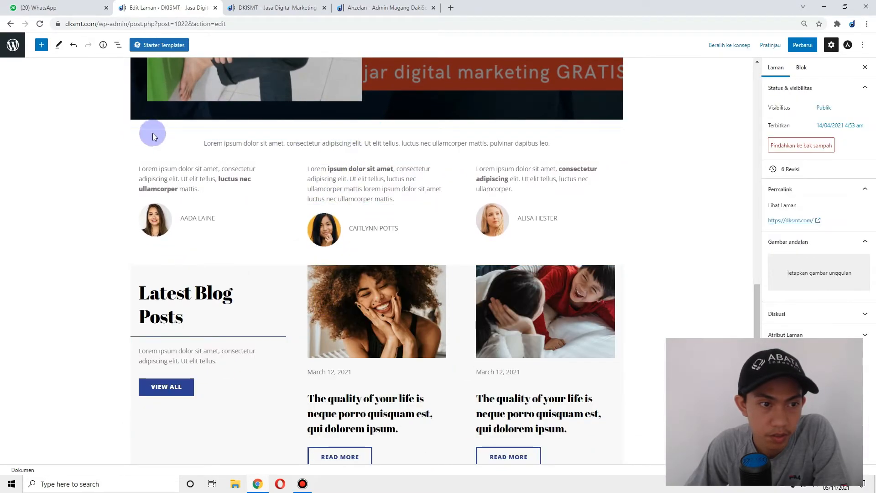
# - Delete the testimonial group and save the homepage
pyautogui.click(137, 144)
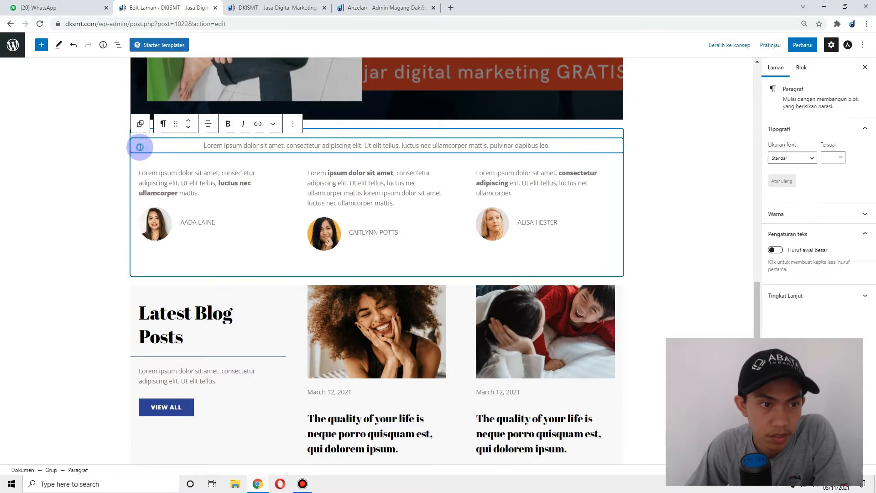
pyautogui.click(141, 123)
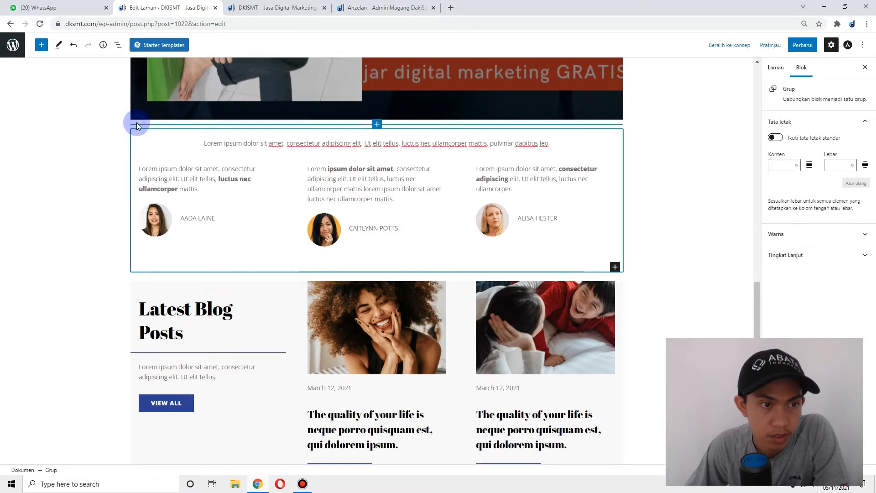
pyautogui.click(207, 114)
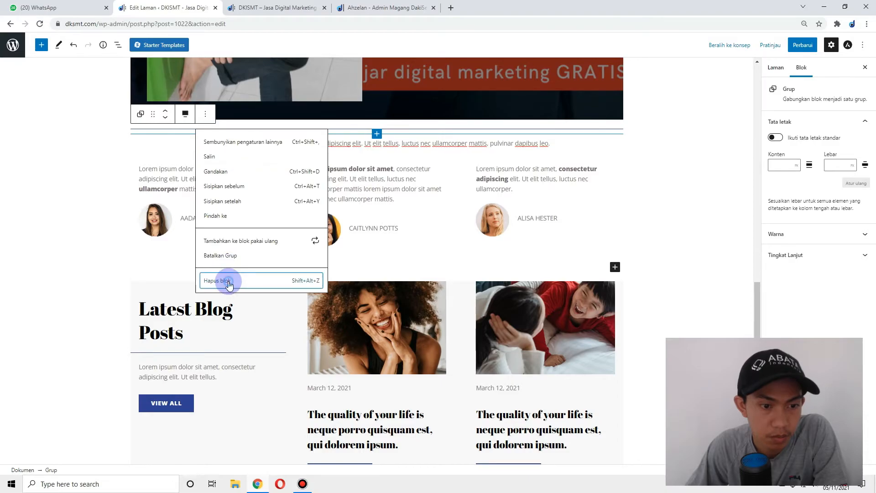
pyautogui.click(230, 280)
pyautogui.scroll(-5, 450, 204)
pyautogui.scroll(-5, 189, 265)
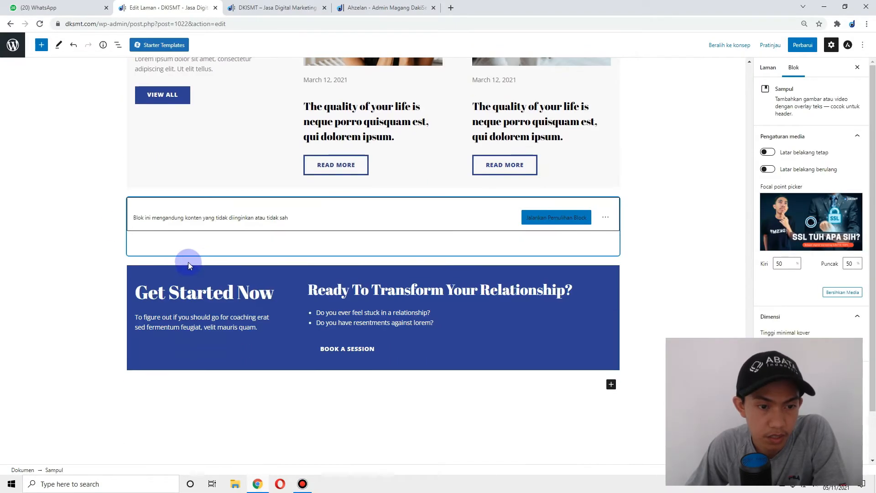
pyautogui.click(804, 45)
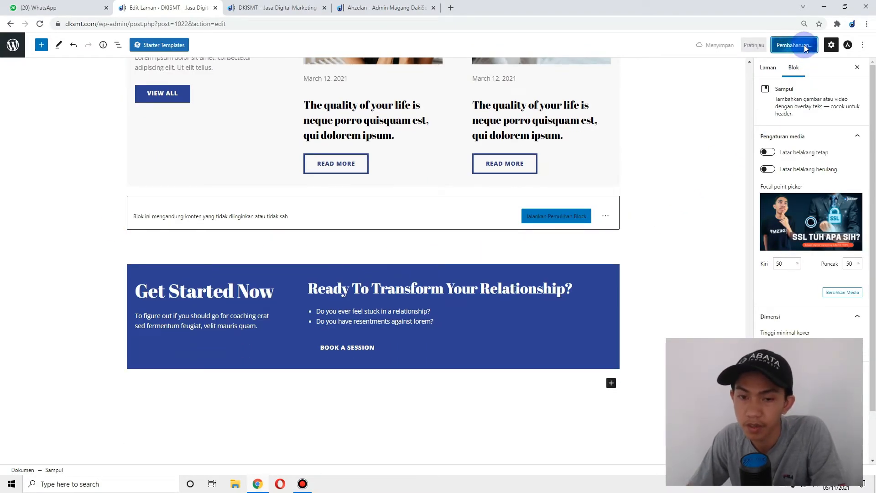
pyautogui.click(246, 7)
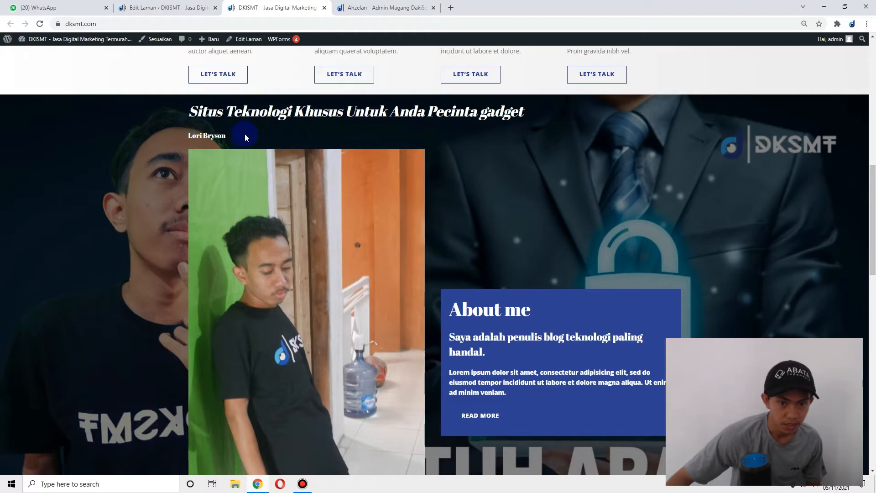
pyautogui.scroll(10, 241, 136)
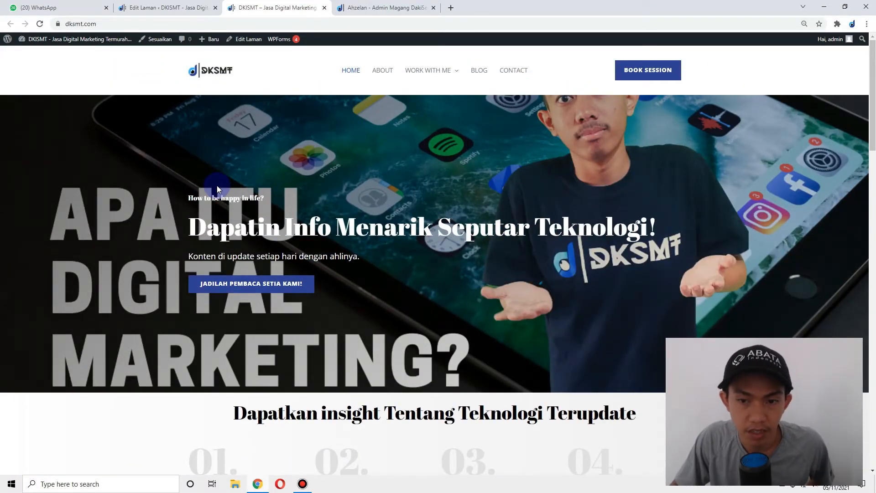
pyautogui.scroll(-3, 217, 185)
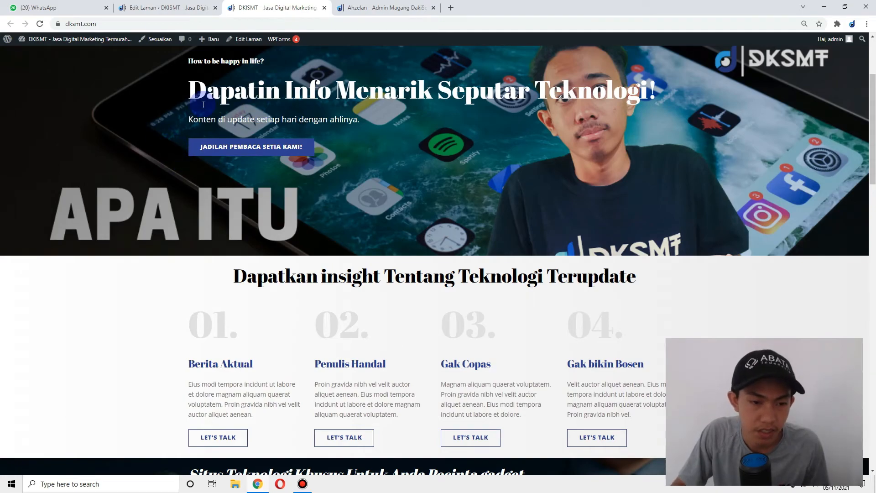
pyautogui.scroll(-2, 253, 145)
pyautogui.moveTo(253, 144); pyautogui.dragTo(655, 204)
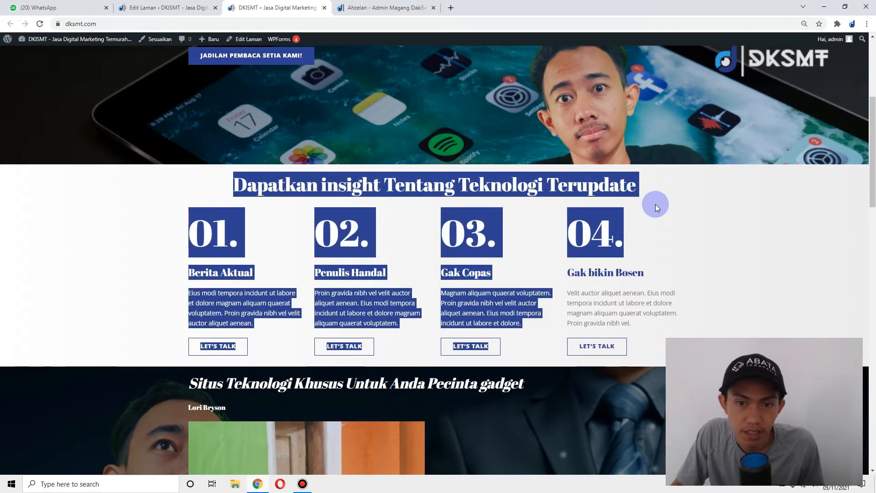
pyautogui.click(417, 201)
pyautogui.scroll(-1, 382, 229)
pyautogui.scroll(-5, 381, 229)
pyautogui.moveTo(228, 187); pyautogui.dragTo(382, 191)
pyautogui.click(484, 244)
pyautogui.scroll(-5, 483, 244)
pyautogui.scroll(4, 171, 159)
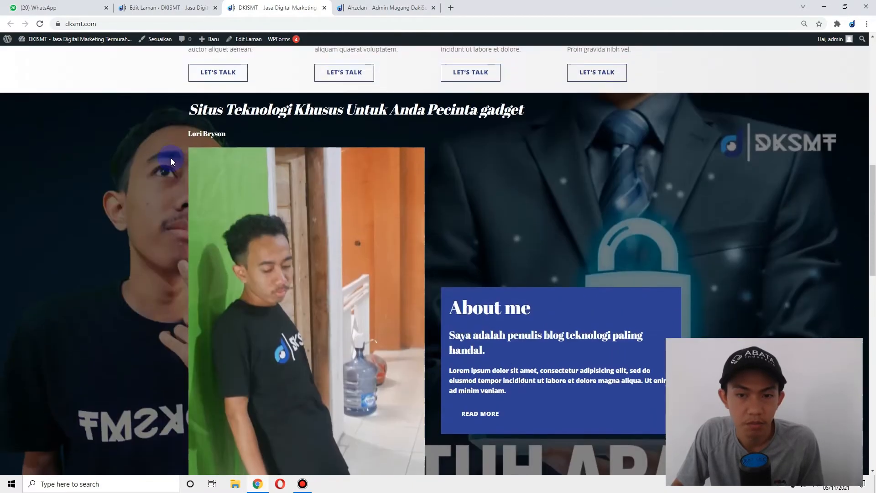
pyautogui.scroll(-9, 354, 144)
pyautogui.scroll(-2, 351, 177)
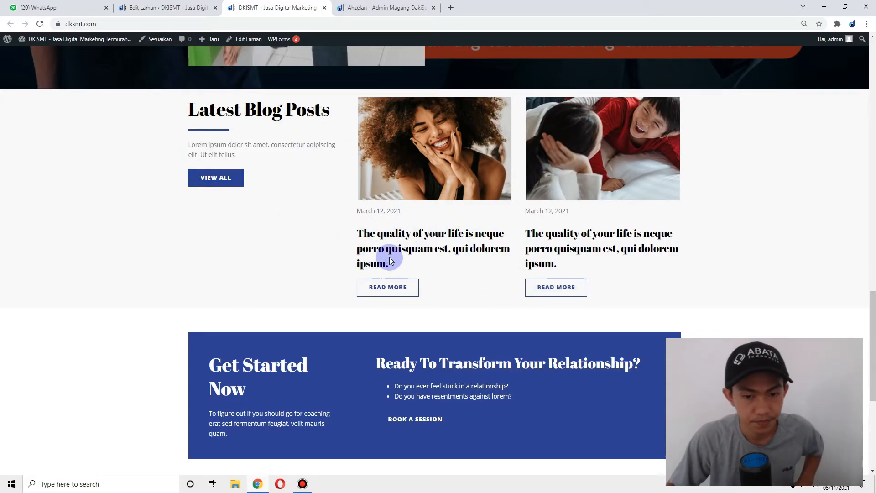
pyautogui.scroll(-4, 387, 257)
pyautogui.click(199, 7)
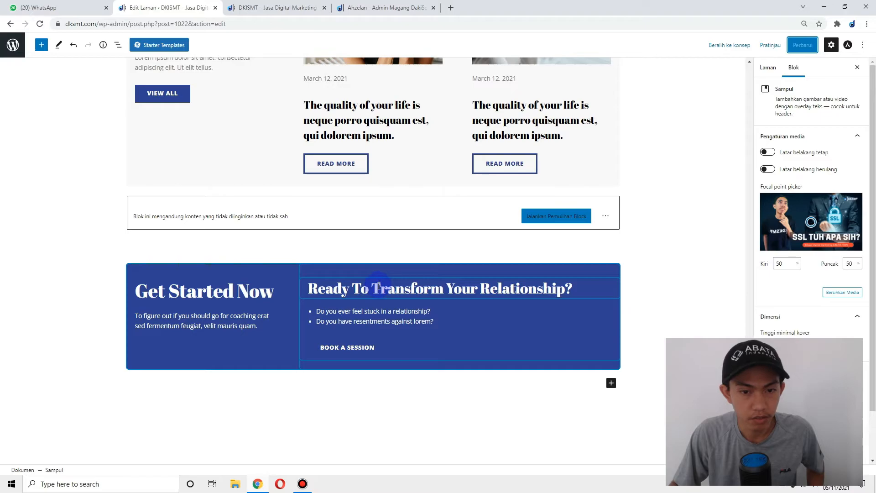
# - Delete the two-column Get Started Now banner block
pyautogui.click(378, 288)
pyautogui.click(302, 6)
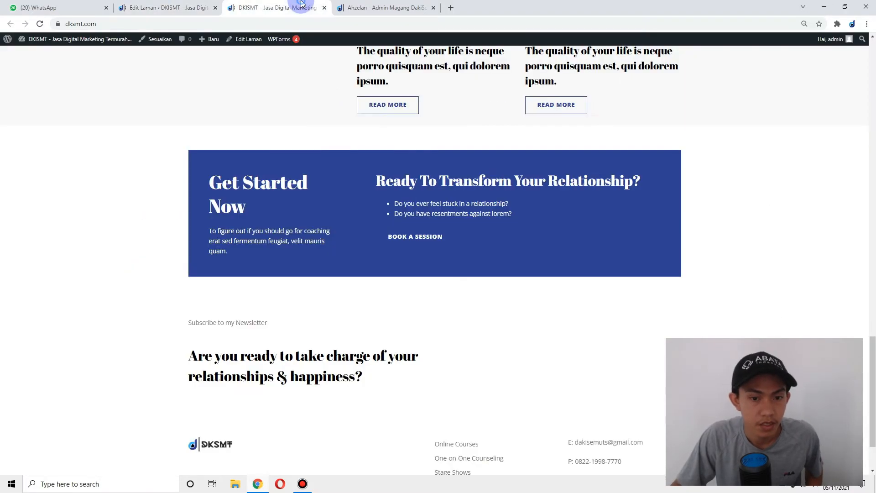
pyautogui.click(219, 7)
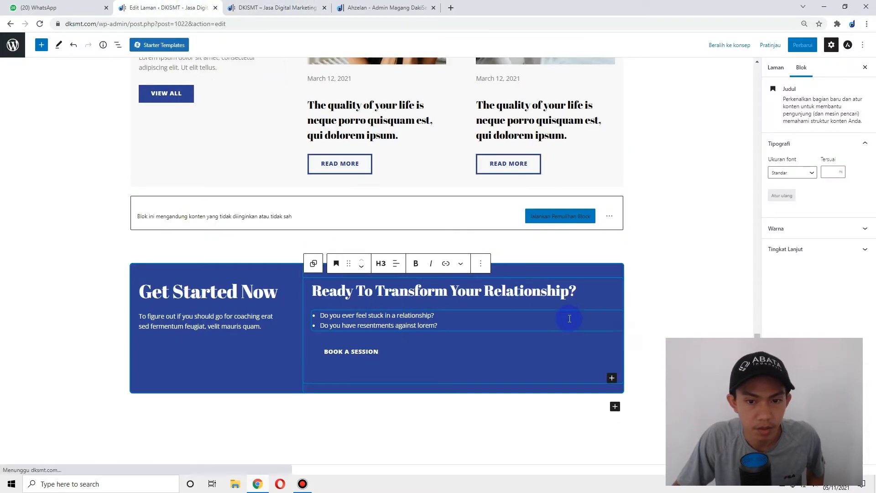
pyautogui.click(215, 268)
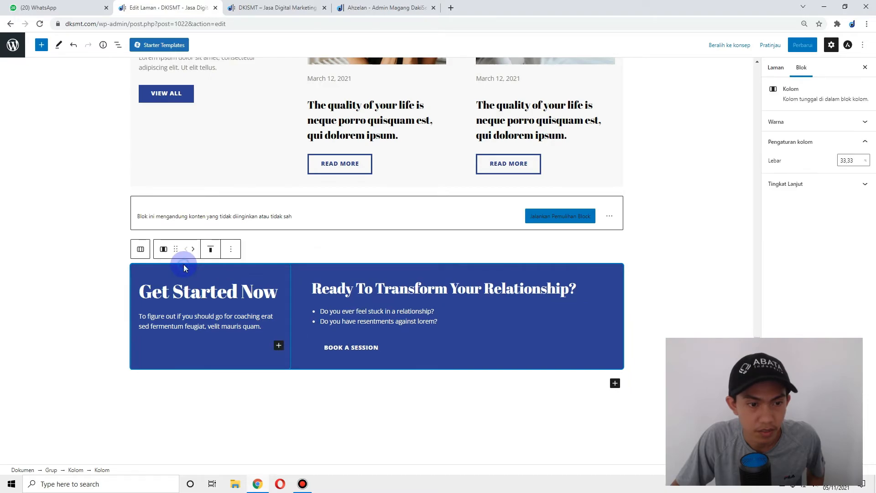
pyautogui.click(140, 251)
pyautogui.click(228, 248)
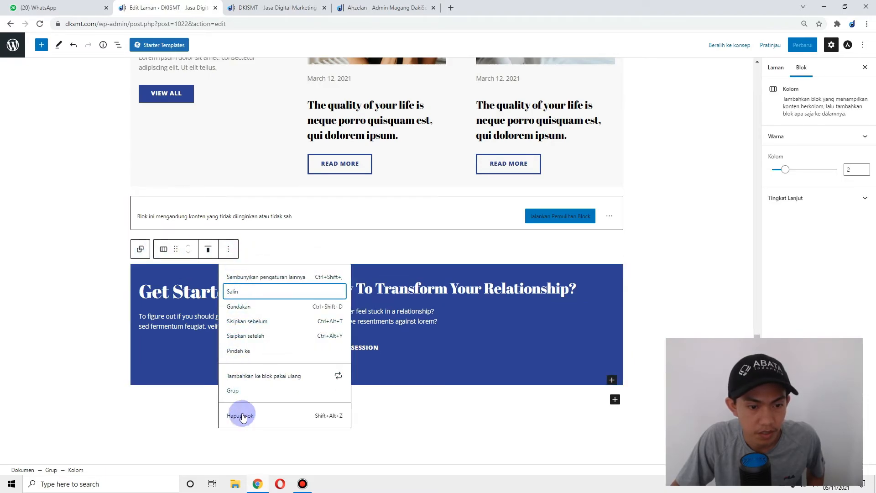
pyautogui.click(240, 414)
pyautogui.click(274, 7)
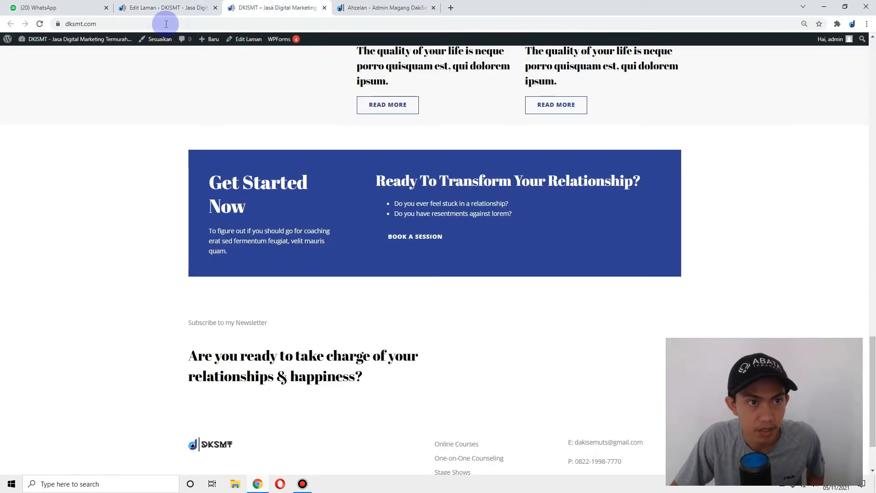
pyautogui.click(167, 7)
# - Delete the empty blue group, recover the broken block as a spacer, save, and view the live site
pyautogui.click(803, 45)
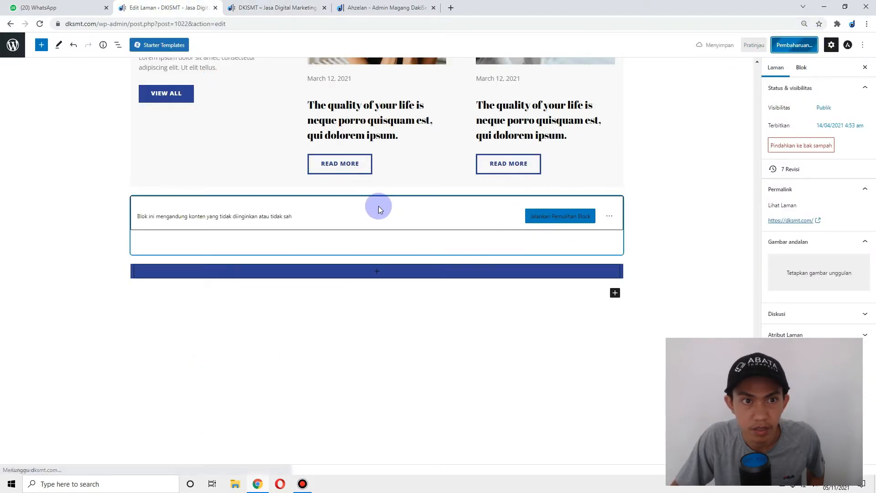
pyautogui.click(269, 7)
pyautogui.scroll(-2, 283, 346)
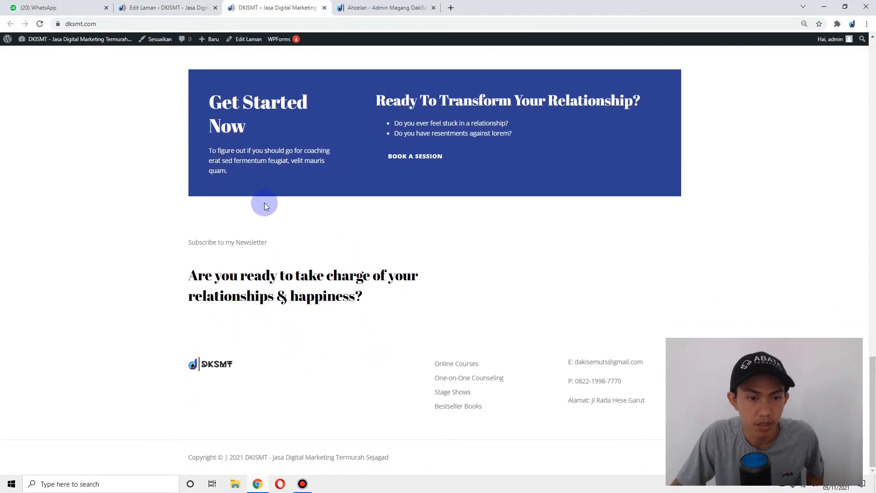
pyautogui.click(169, 8)
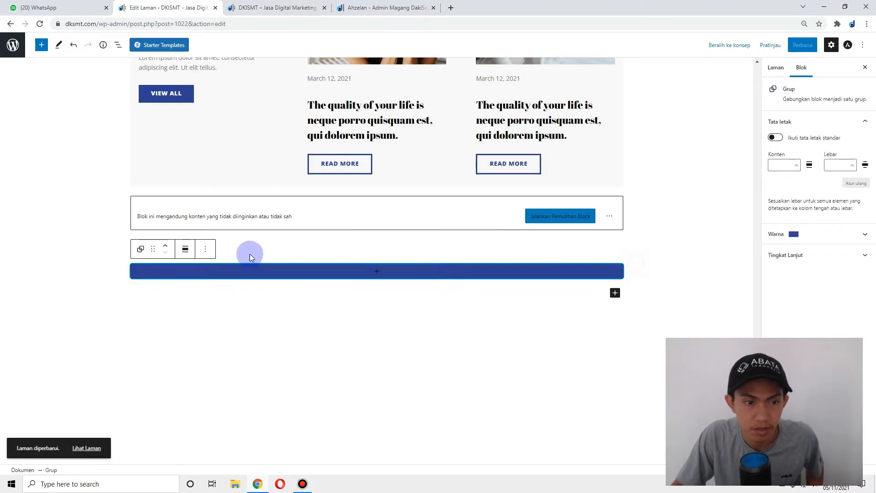
pyautogui.click(208, 251)
pyautogui.click(218, 399)
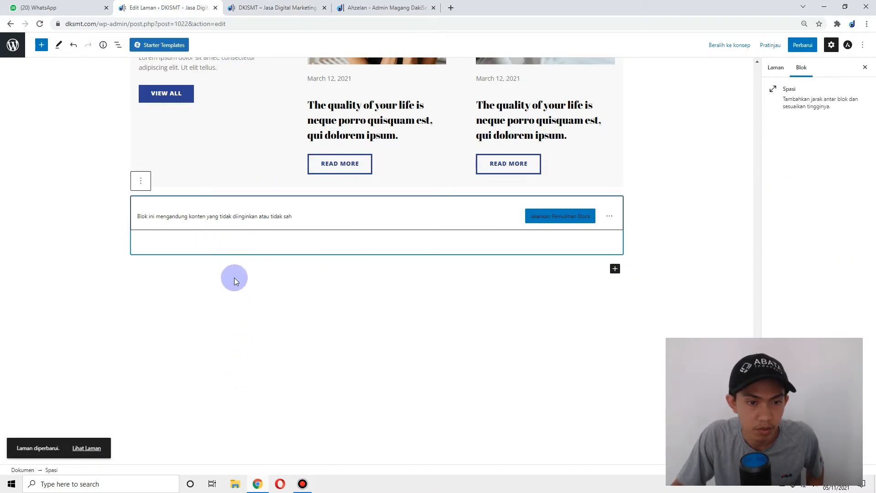
pyautogui.click(562, 209)
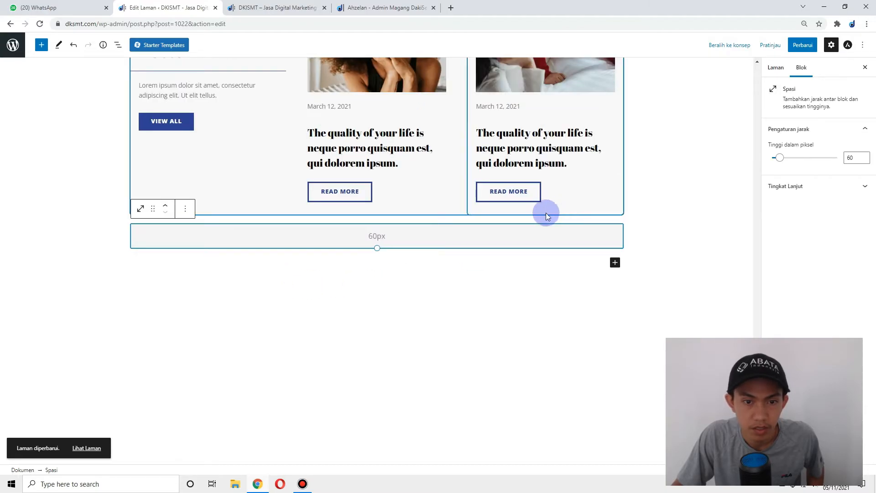
pyautogui.click(803, 45)
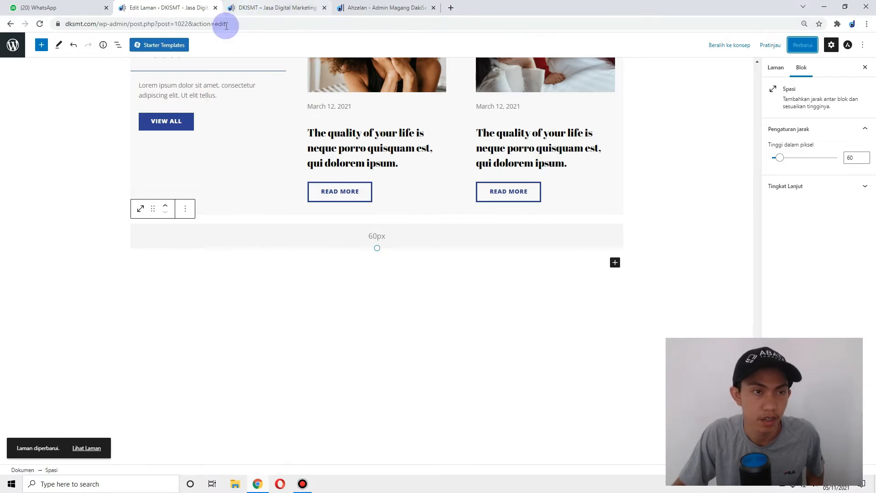
pyautogui.click(254, 7)
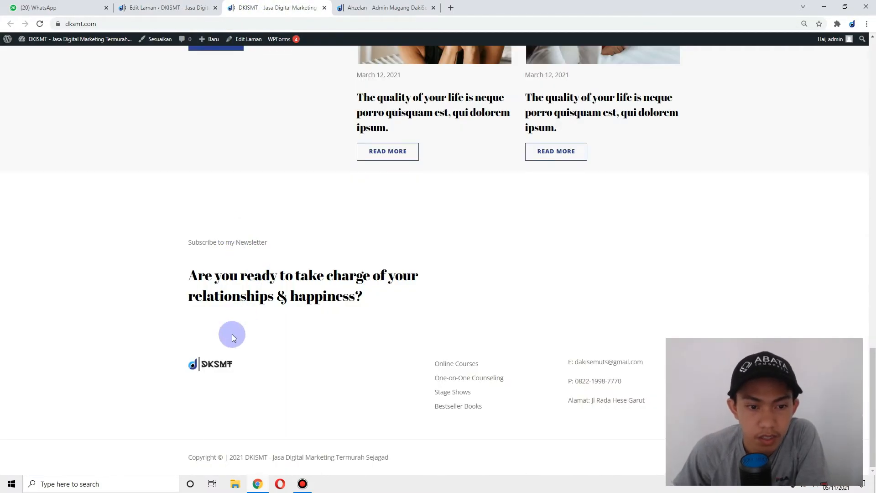
pyautogui.scroll(11, 237, 324)
pyautogui.scroll(10, 242, 315)
pyautogui.scroll(-5, 233, 169)
pyautogui.scroll(5, 233, 169)
pyautogui.rightClick(156, 102)
pyautogui.click(199, 242)
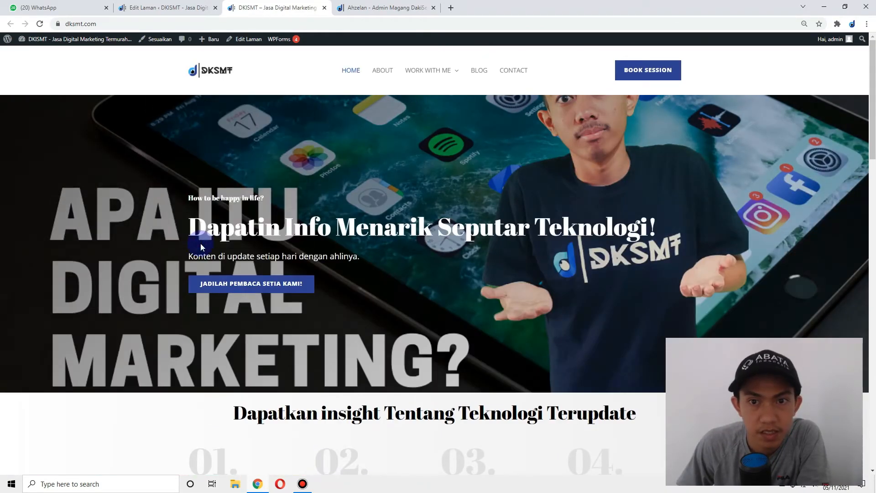
pyautogui.click(376, 143)
pyautogui.click(376, 143)
pyautogui.click(375, 144)
pyautogui.click(376, 144)
pyautogui.click(376, 143)
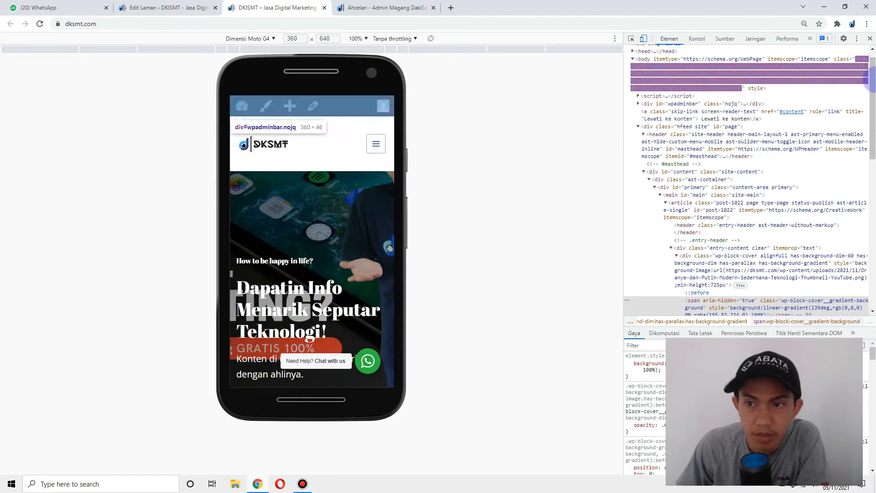
pyautogui.click(871, 38)
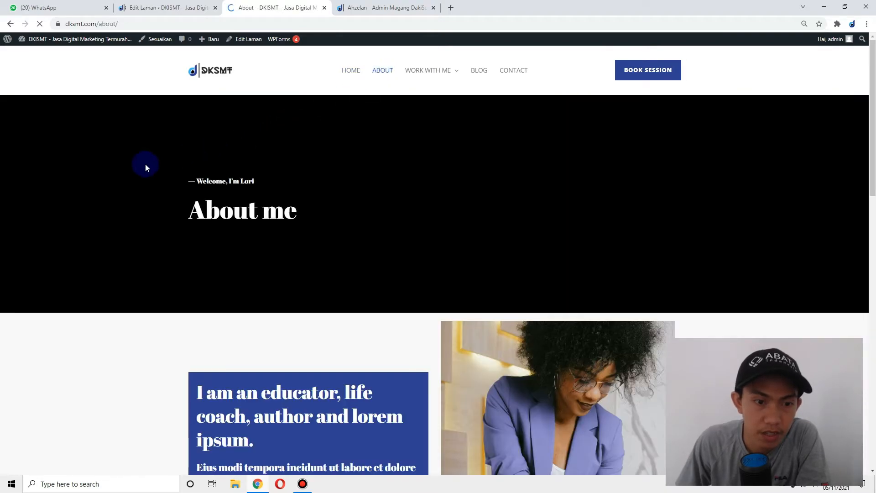
pyautogui.scroll(-17, 338, 256)
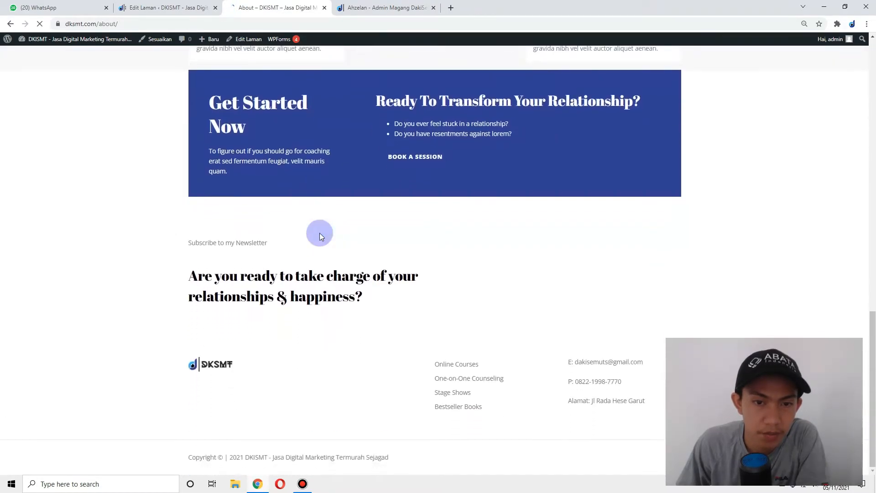
pyautogui.scroll(7, 326, 214)
pyautogui.scroll(10, 502, 160)
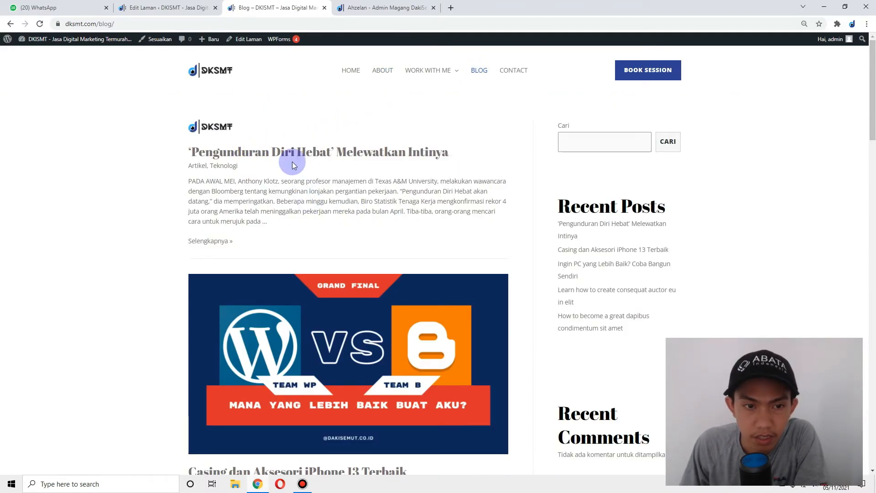
pyautogui.scroll(-13, 181, 146)
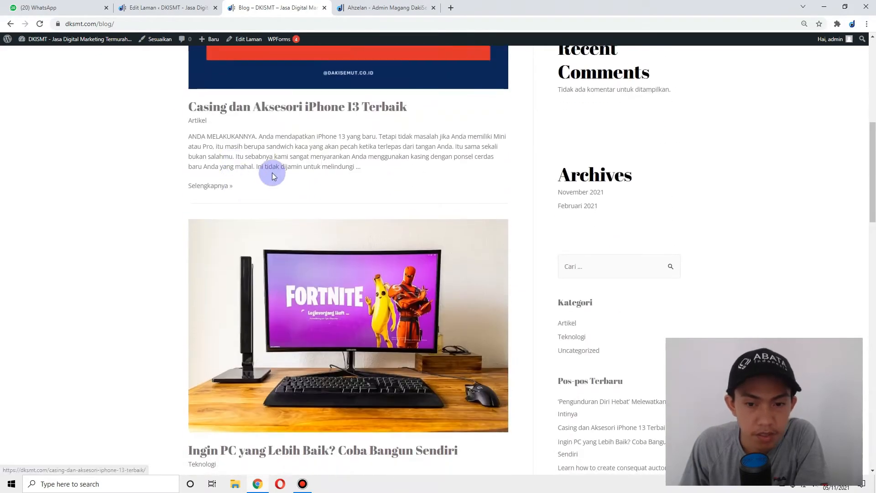
pyautogui.scroll(-15, 365, 219)
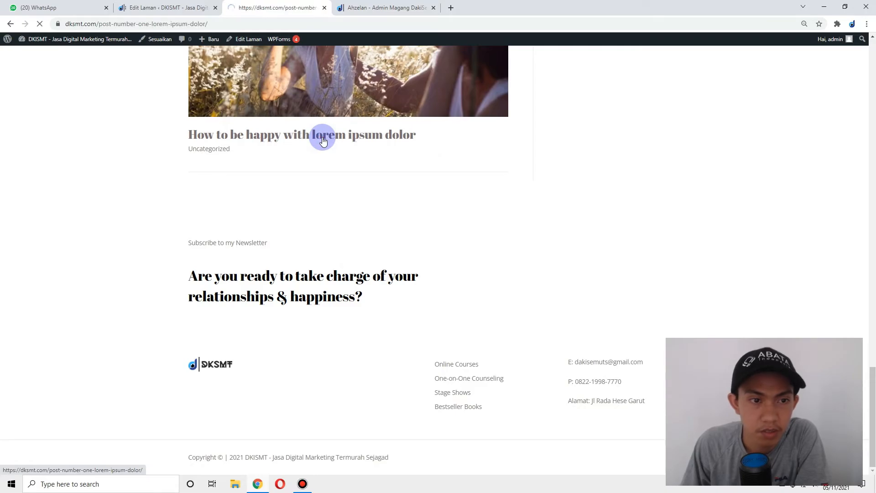
pyautogui.scroll(-5, 399, 236)
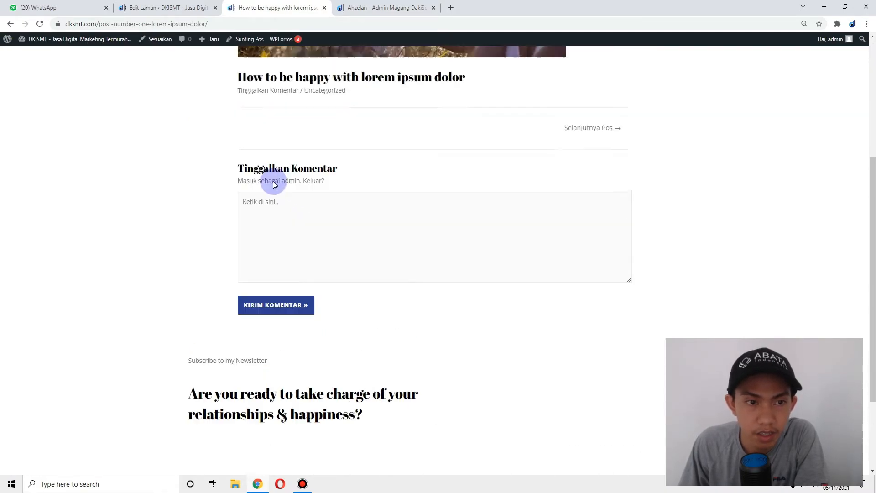
pyautogui.scroll(5, 215, 69)
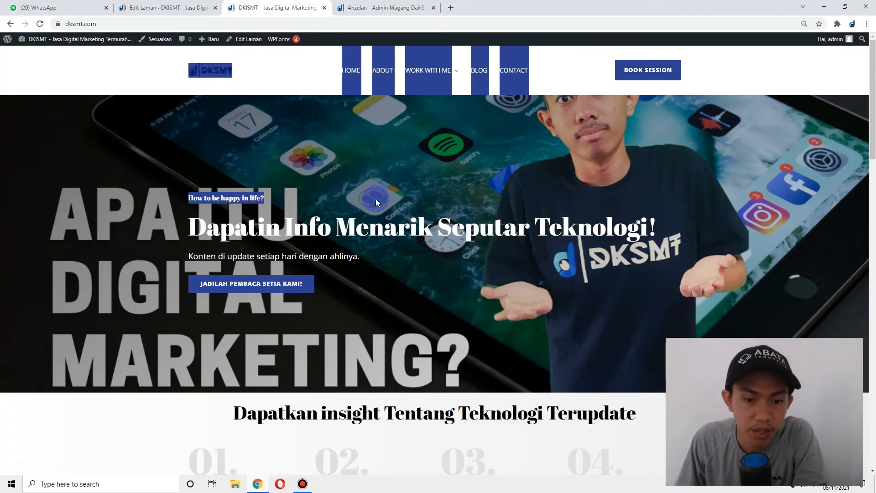
pyautogui.click(308, 486)
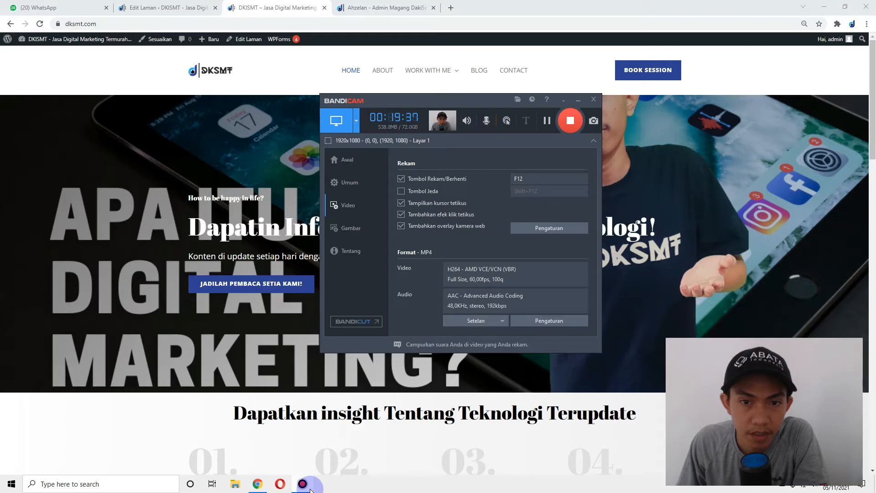
pyautogui.click(557, 229)
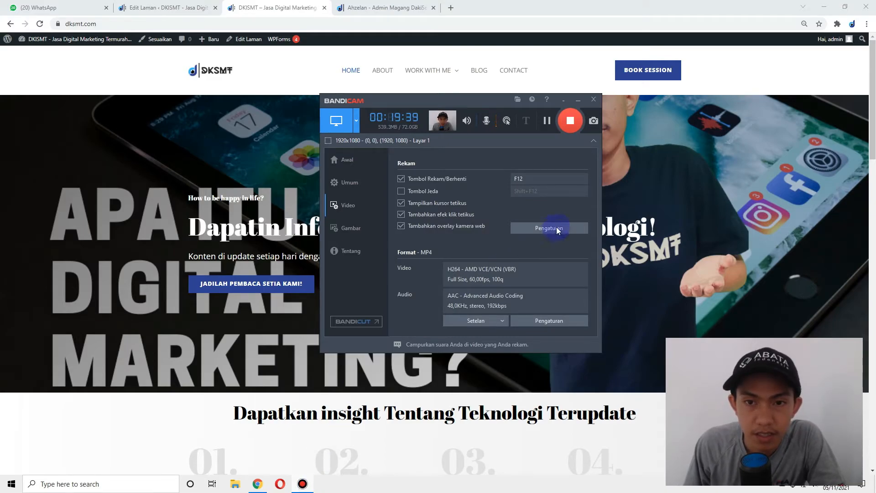
pyautogui.moveTo(410, 99); pyautogui.dragTo(472, 97)
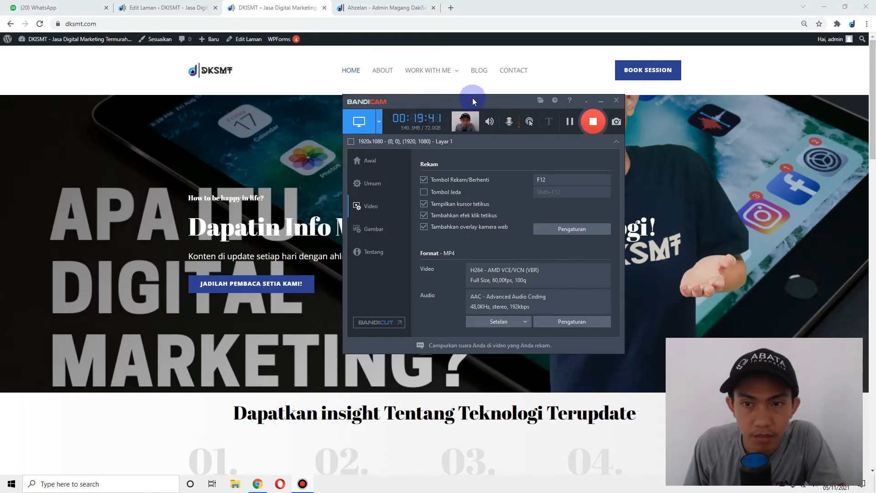
pyautogui.click(601, 102)
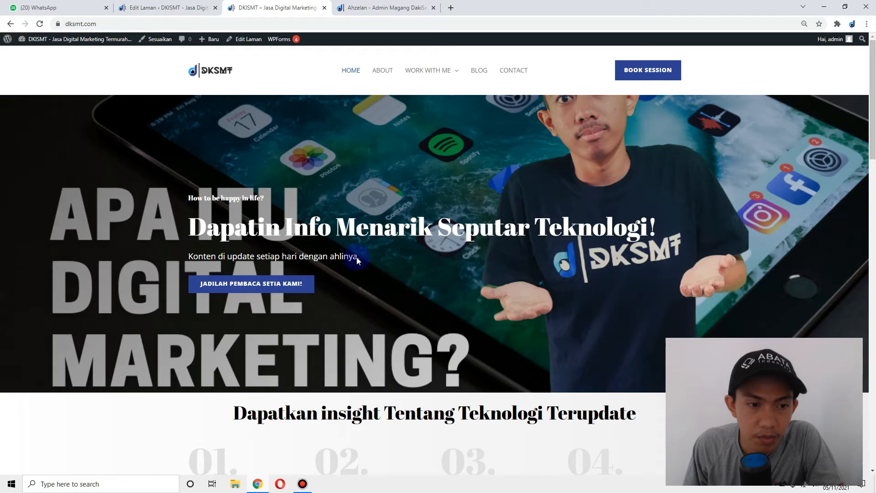
# - In the homepage editor, select the middle blog card's READ MORE button
pyautogui.scroll(-10, 484, 306)
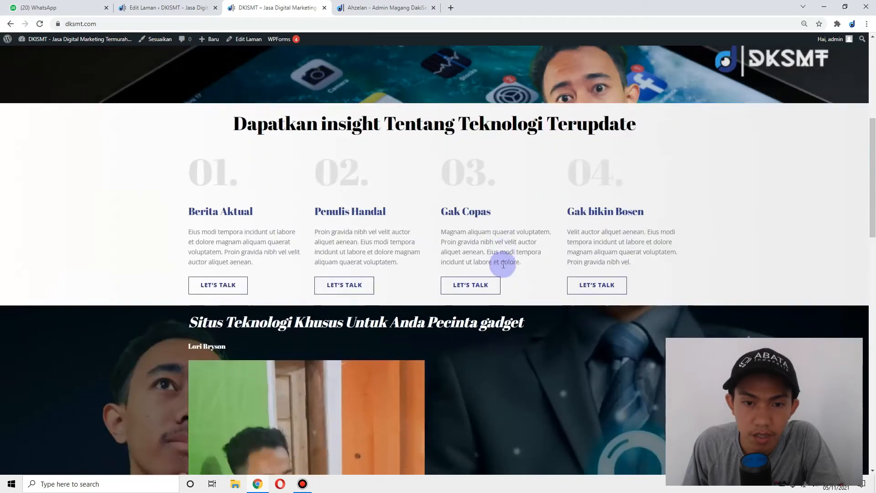
pyautogui.scroll(-7, 459, 229)
pyautogui.scroll(7, 459, 228)
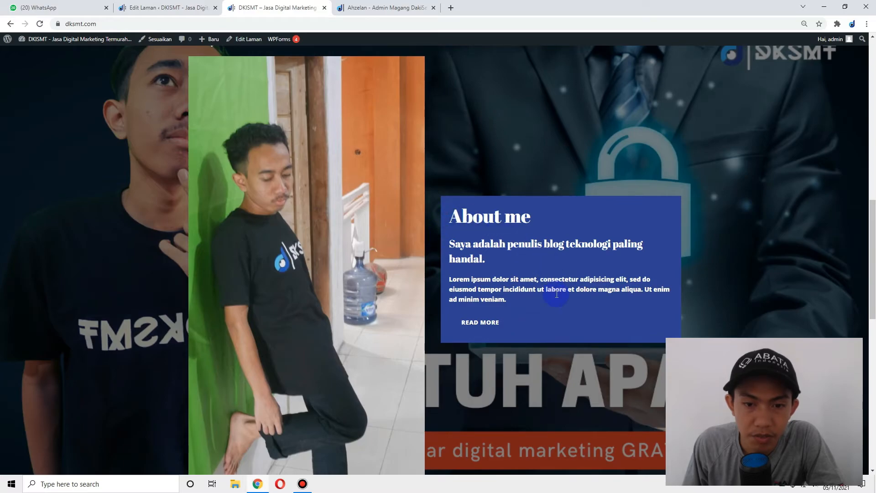
pyautogui.scroll(-13, 483, 273)
pyautogui.scroll(6, 420, 259)
pyautogui.scroll(-6, 434, 252)
pyautogui.scroll(5, 307, 201)
pyautogui.click(185, 7)
pyautogui.scroll(3, 397, 223)
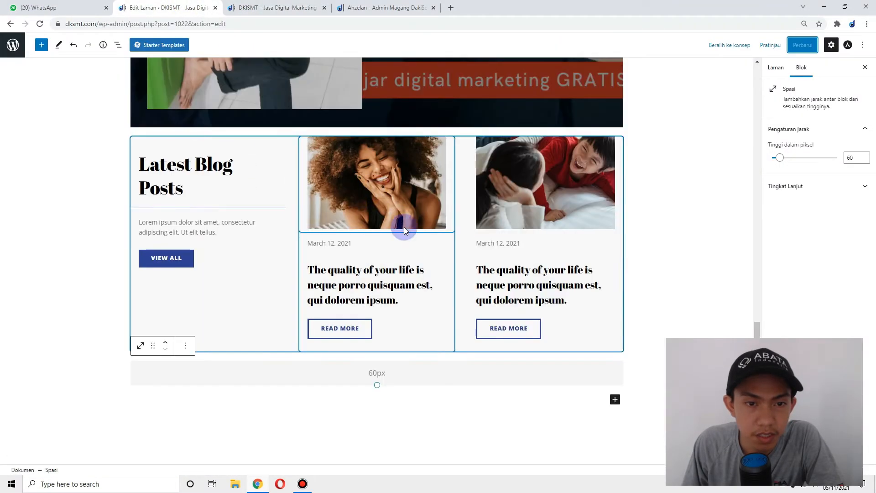
pyautogui.click(381, 280)
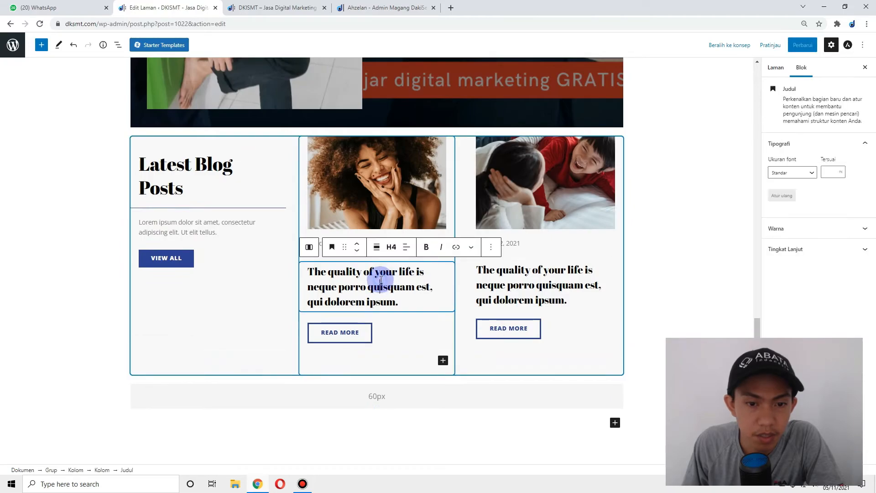
pyautogui.click(386, 195)
pyautogui.click(356, 350)
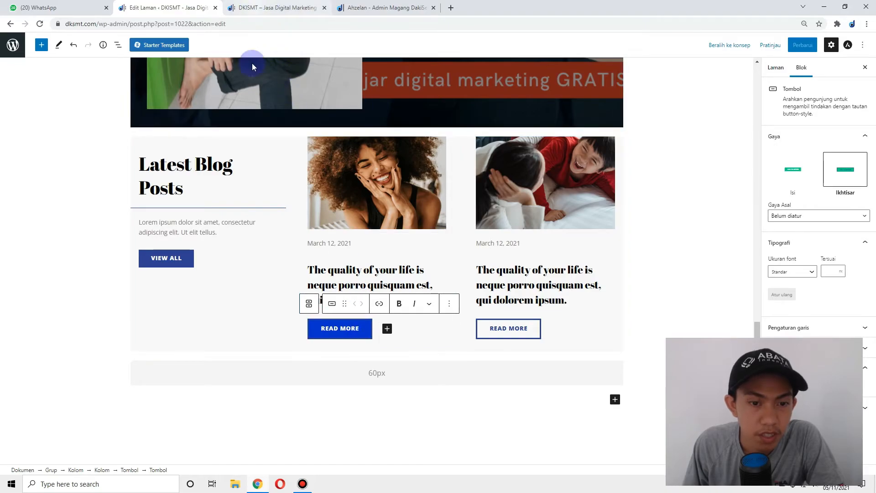
# - Go to the live site's Blog page and open the 'Casing dan Aksesori iPhone 13 Terbaik' post
pyautogui.click(247, 8)
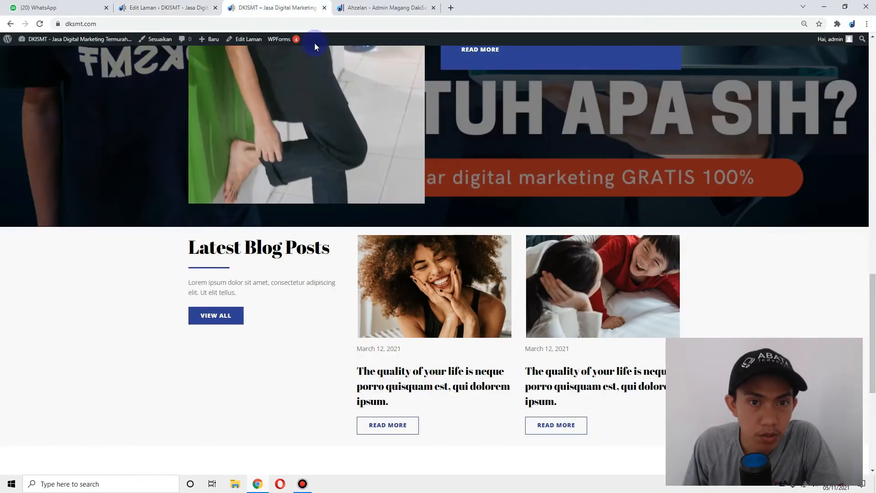
pyautogui.scroll(10, 458, 141)
pyautogui.click(477, 74)
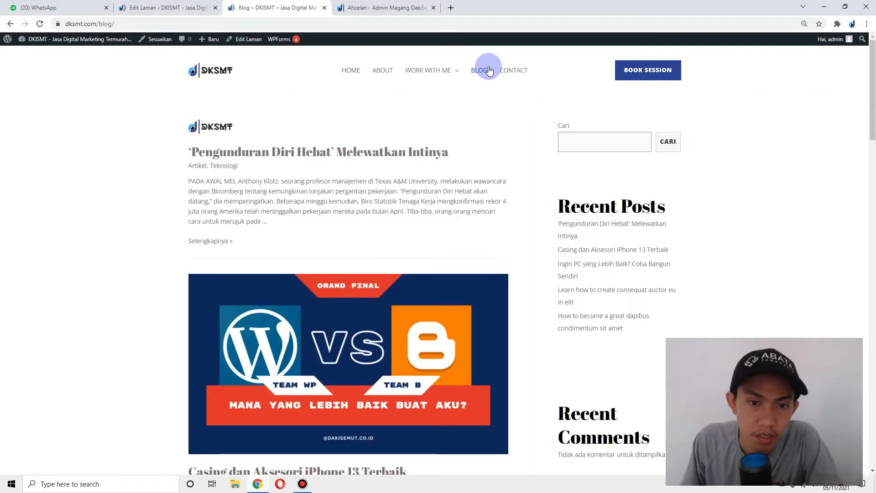
pyautogui.scroll(-6, 338, 173)
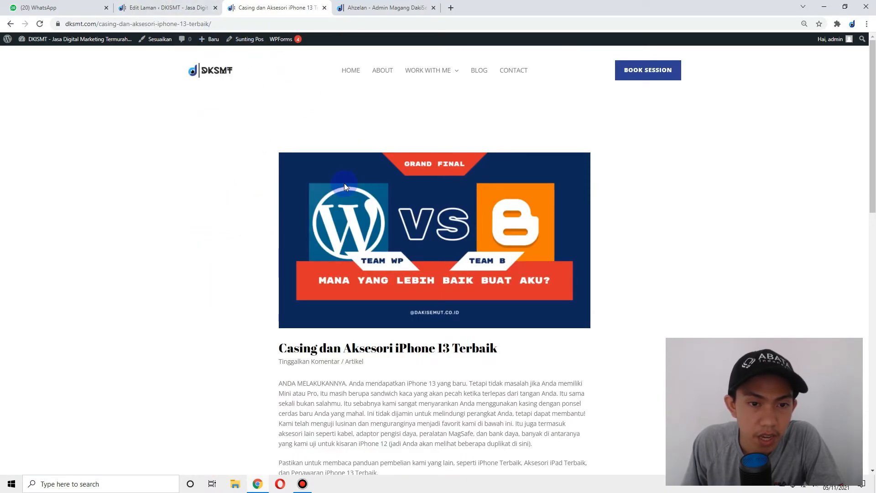
pyautogui.click(147, 6)
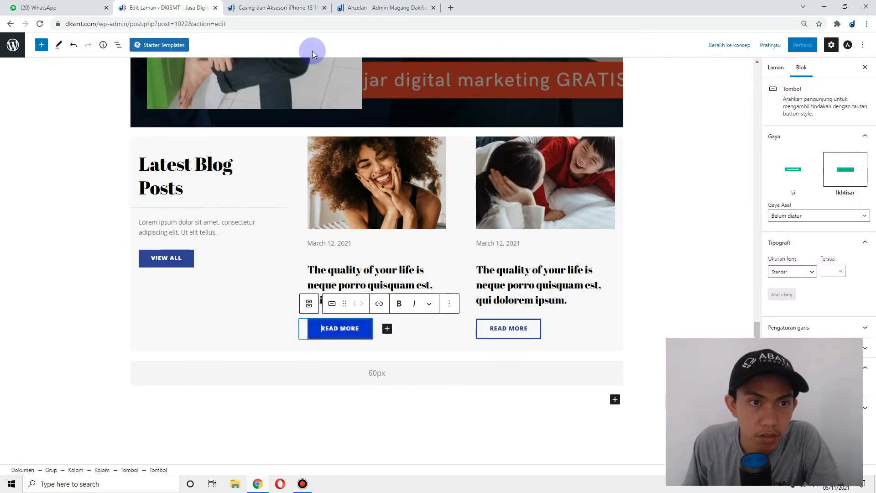
pyautogui.click(259, 6)
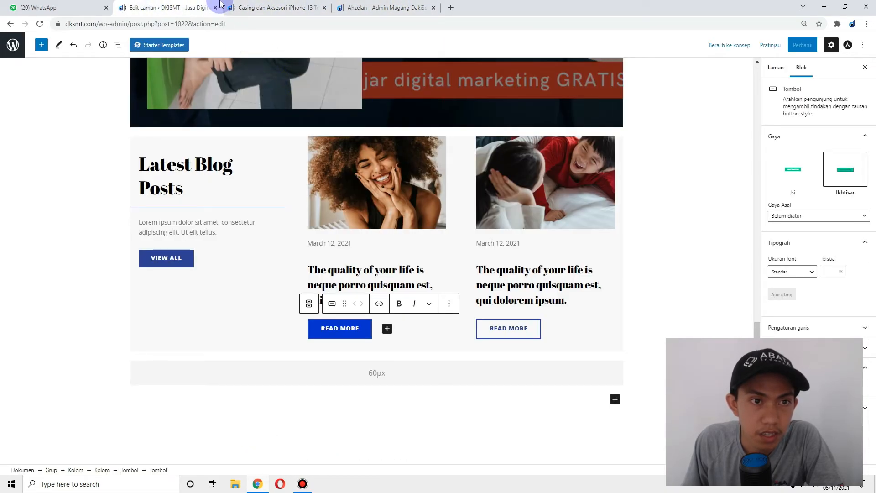
pyautogui.click(297, 12)
# - Link the middle card's READ MORE button to the casing post's address
pyautogui.click(176, 24)
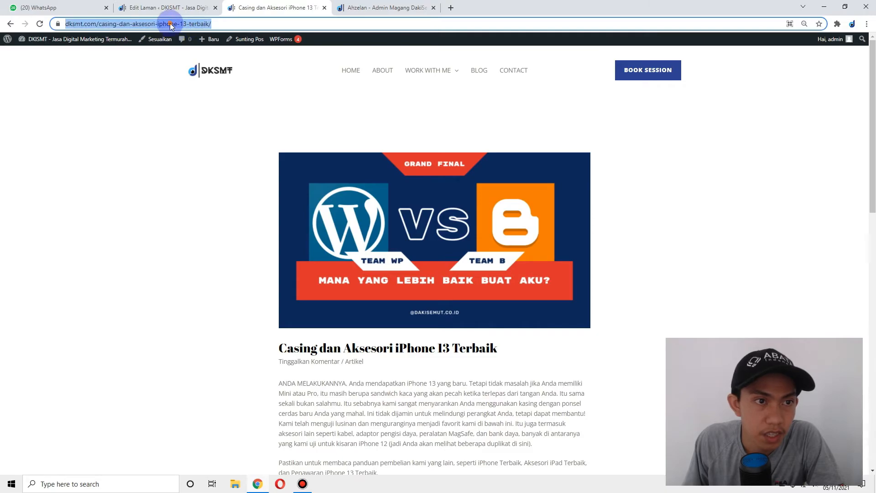
pyautogui.rightClick(171, 23)
pyautogui.click(192, 73)
pyautogui.click(192, 7)
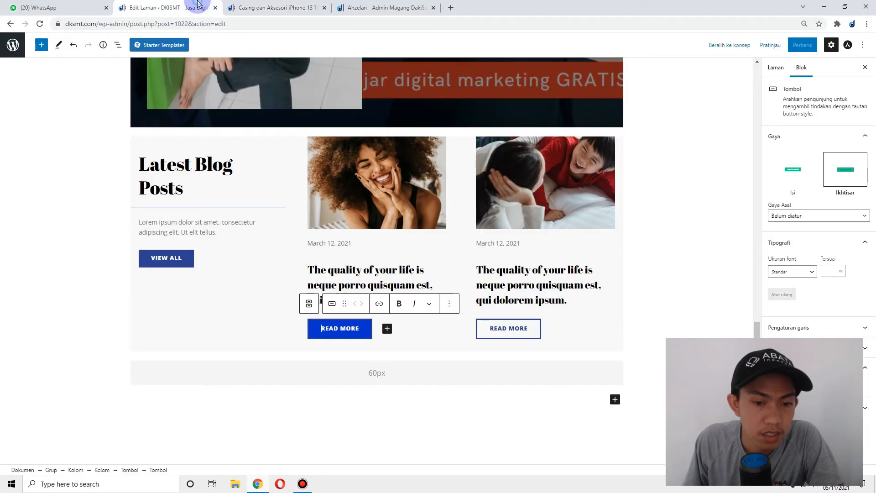
pyautogui.click(379, 304)
pyautogui.rightClick(328, 362)
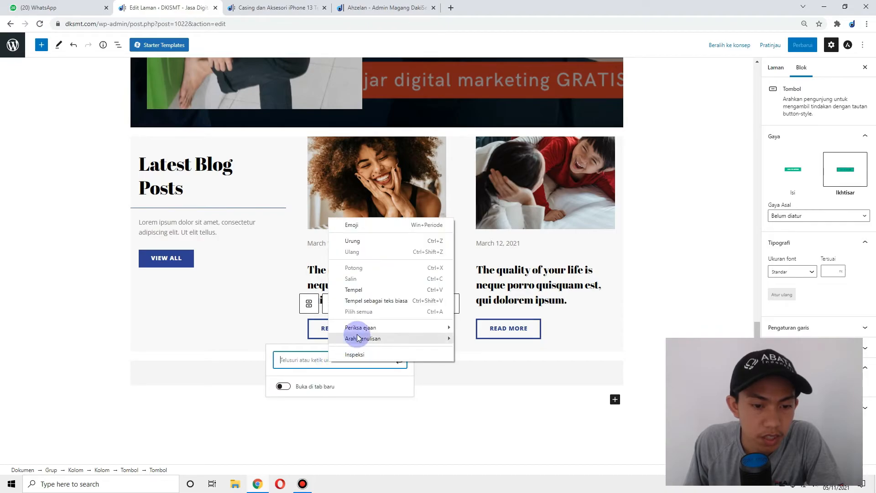
pyautogui.click(365, 299)
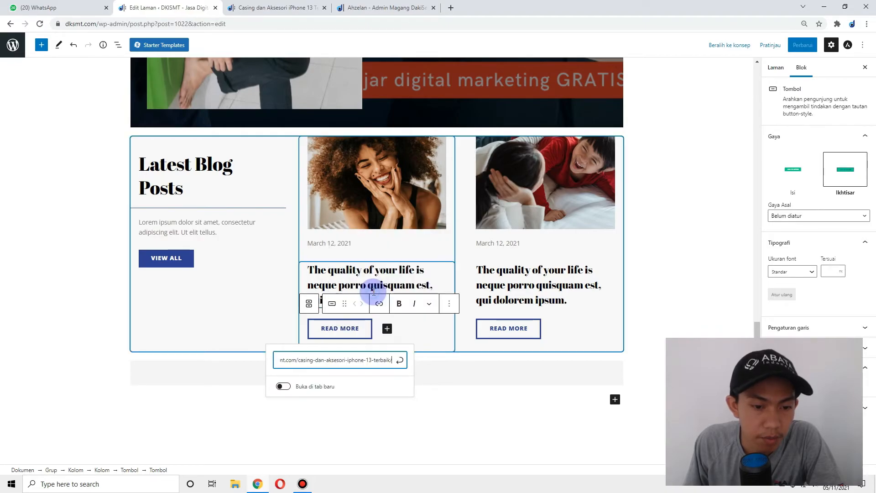
pyautogui.click(400, 361)
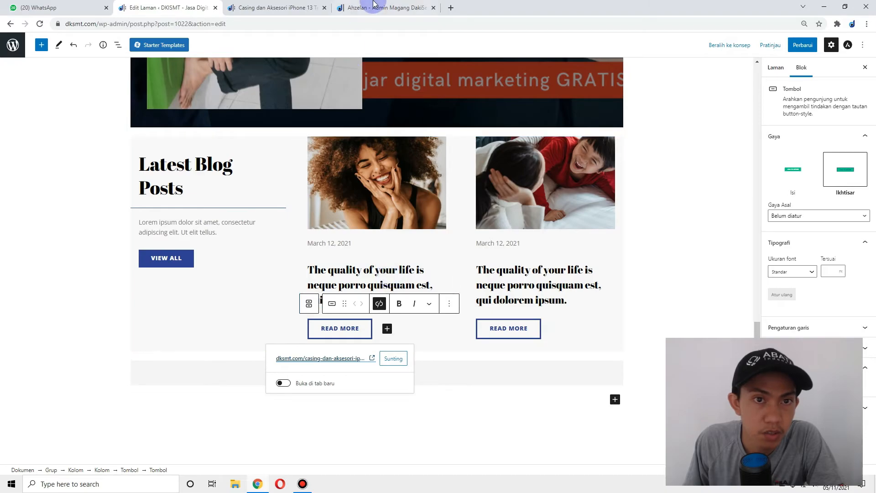
# - Replace the middle card's heading with the title 'Casing dan Aksesori iPhone 13 Terbaik'
pyautogui.click(281, 6)
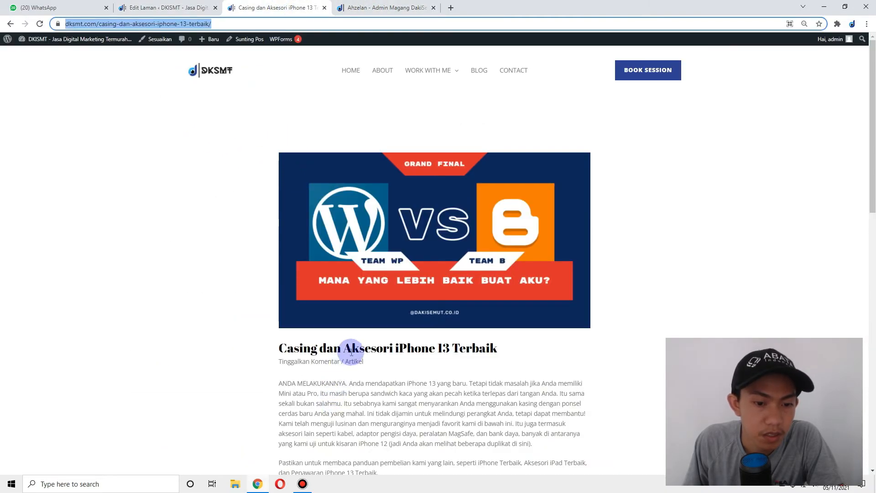
pyautogui.tripleClick(349, 349)
pyautogui.rightClick(352, 350)
pyautogui.click(370, 355)
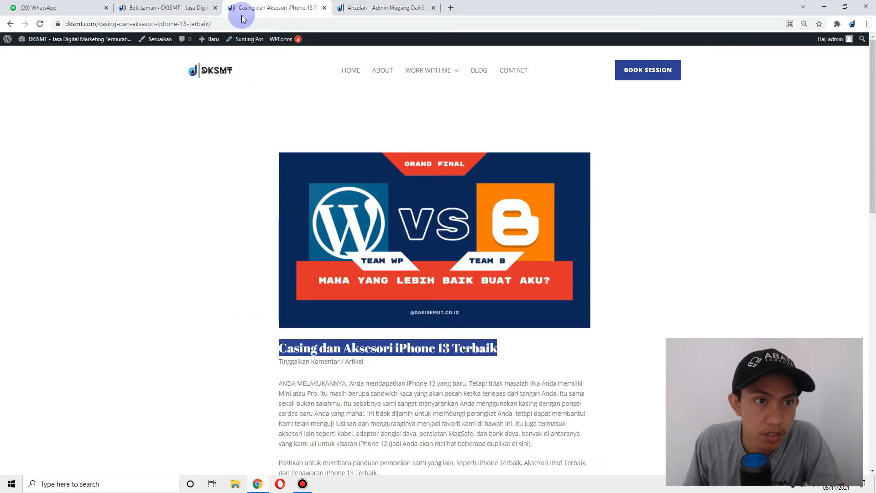
pyautogui.click(171, 7)
pyautogui.doubleClick(356, 273)
pyautogui.tripleClick(356, 272)
pyautogui.rightClick(358, 274)
pyautogui.click(382, 297)
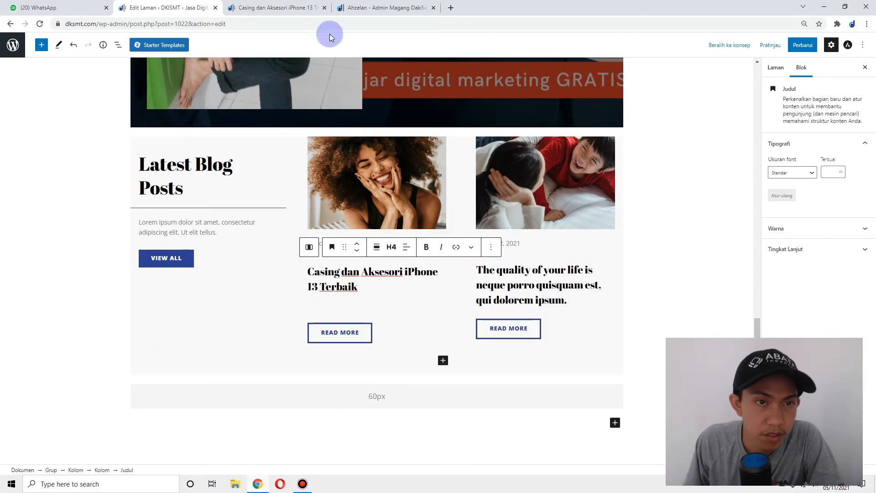
# - Replace the middle card's image with wordpress vs blogger.png uploaded from Downloads/THUMBANIL
pyautogui.click(376, 203)
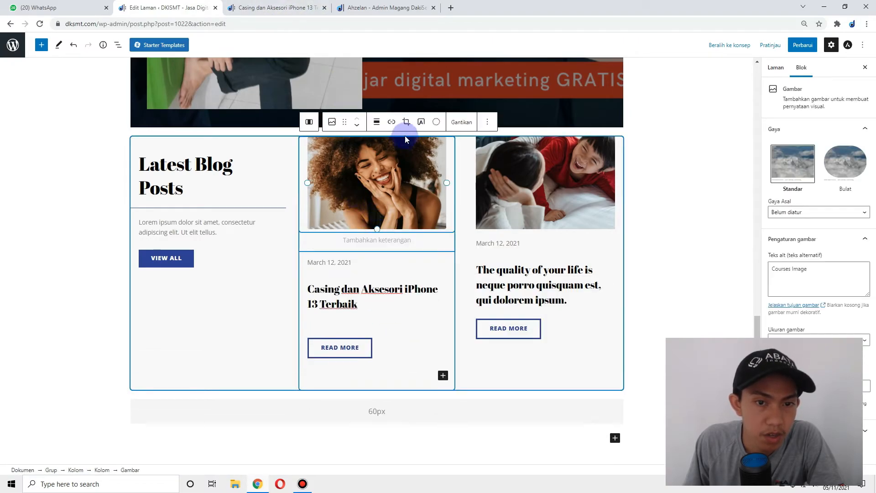
pyautogui.click(461, 122)
pyautogui.click(482, 168)
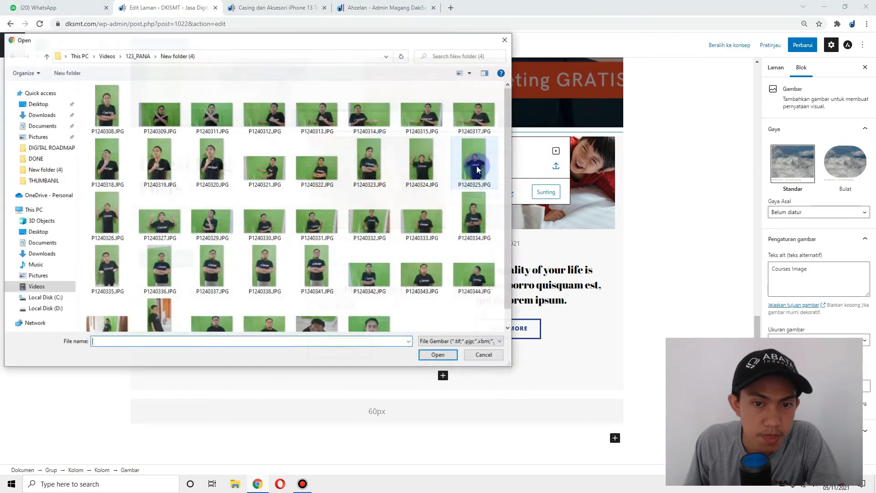
pyautogui.click(69, 115)
pyautogui.click(154, 120)
pyautogui.doubleClick(114, 120)
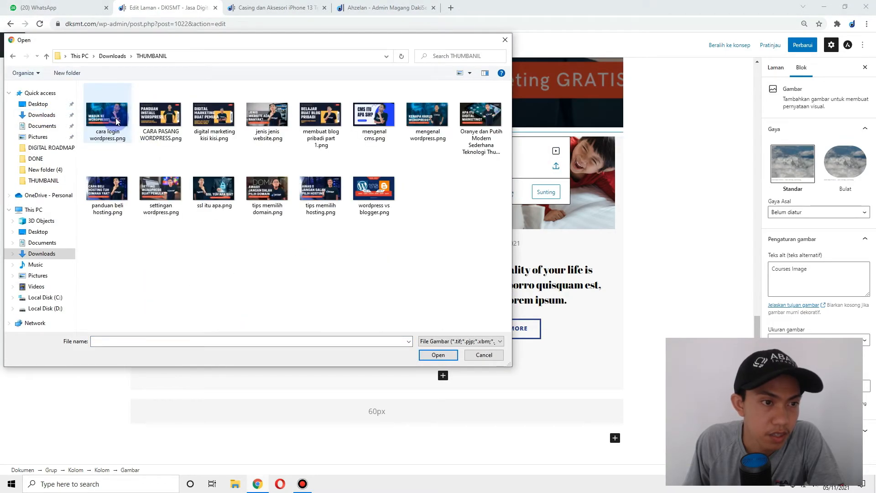
pyautogui.doubleClick(374, 188)
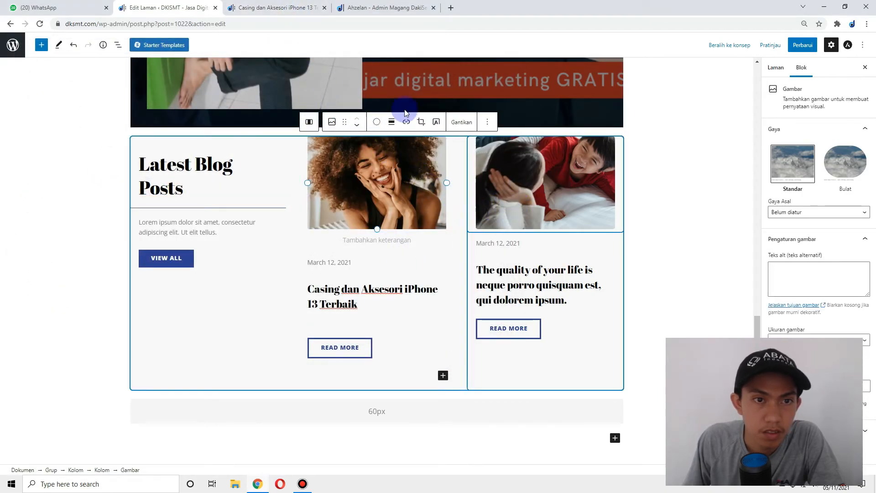
pyautogui.click(276, 8)
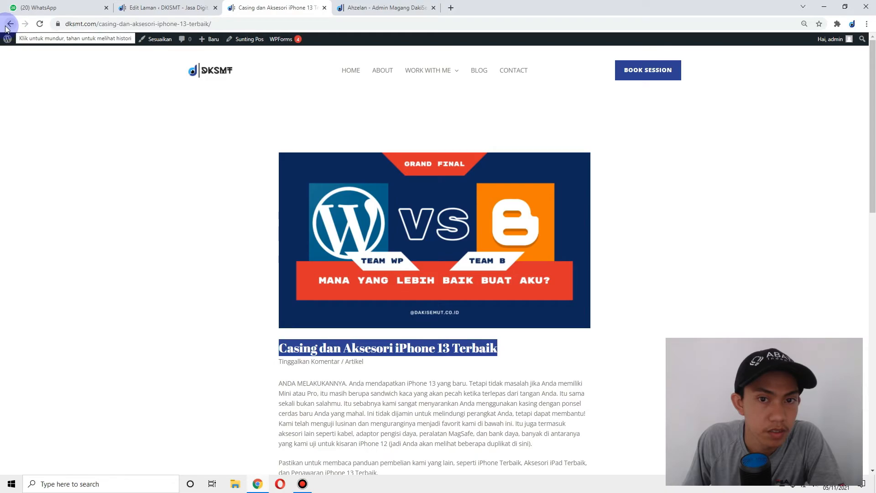
# - Open the 'Ingin PC yang Lebih Baik?' post from the blog and copy its title
pyautogui.click(479, 70)
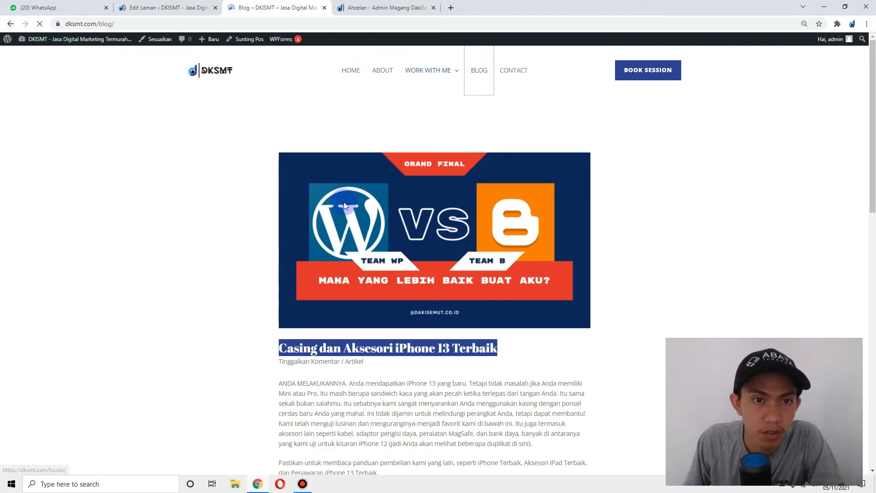
pyautogui.scroll(-10, 319, 229)
pyautogui.click(280, 269)
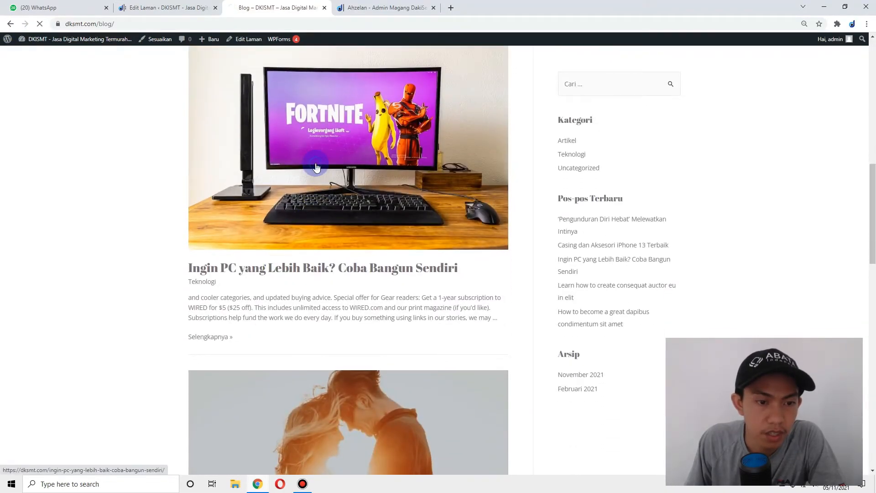
pyautogui.scroll(-2, 371, 203)
pyautogui.tripleClick(374, 198)
pyautogui.rightClick(388, 198)
pyautogui.click(404, 207)
# - Set the right card's heading to 'Ingin PC yang Lebih Baik? Coba Bangun Sendiri'
pyautogui.click(160, 3)
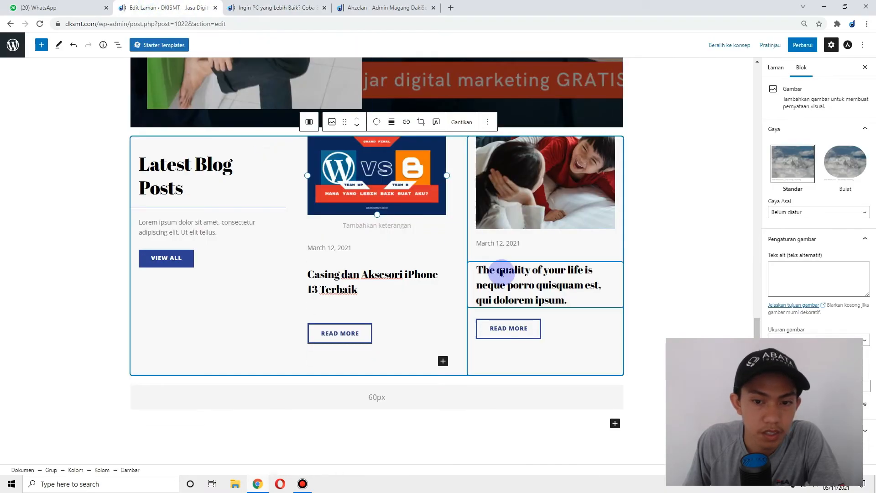
pyautogui.tripleClick(512, 272)
pyautogui.rightClick(503, 276)
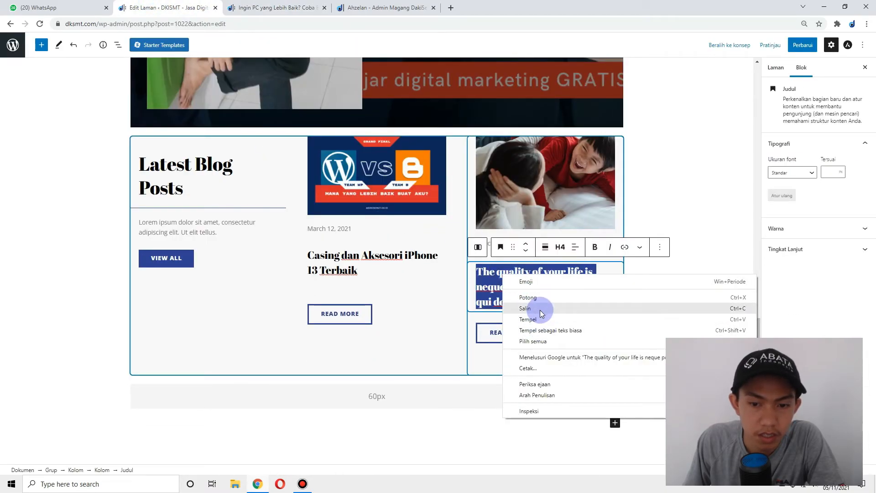
pyautogui.click(540, 308)
pyautogui.click(540, 309)
pyautogui.click(275, 11)
pyautogui.rightClick(366, 194)
pyautogui.click(378, 204)
pyautogui.click(164, 7)
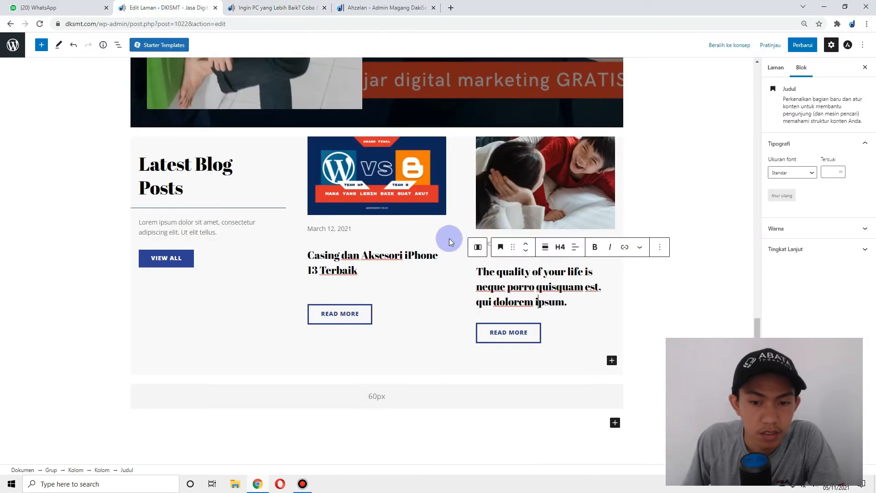
pyautogui.tripleClick(501, 278)
pyautogui.rightClick(502, 282)
pyautogui.click(528, 327)
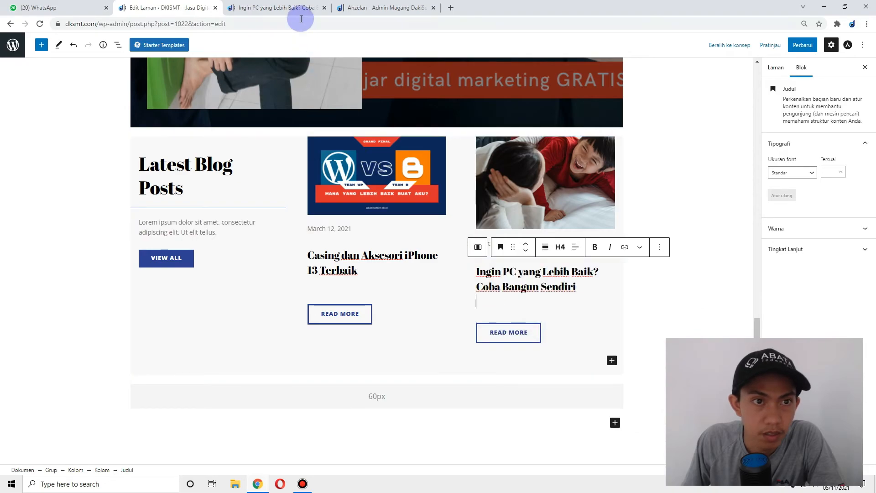
# - Link the right card's READ MORE button to the Ingin PC post's address
pyautogui.click(288, 9)
pyautogui.click(231, 25)
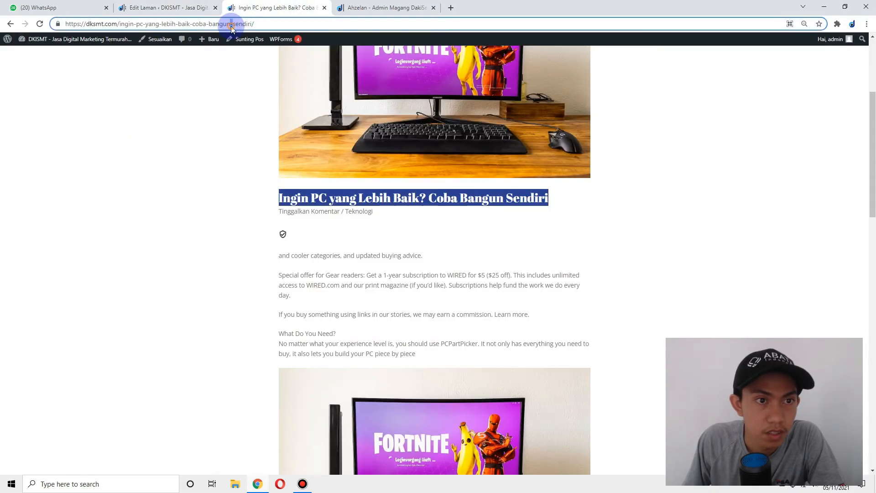
pyautogui.rightClick(231, 26)
pyautogui.click(228, 24)
pyautogui.rightClick(226, 26)
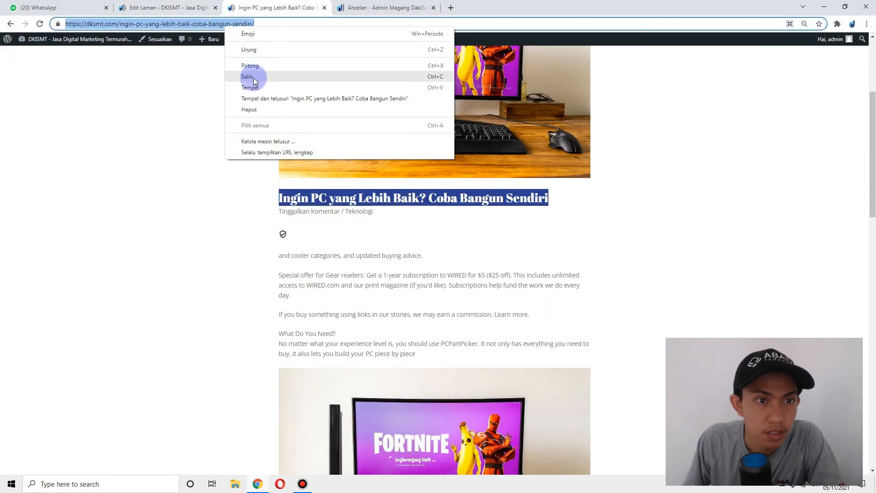
pyautogui.click(250, 76)
pyautogui.click(167, 8)
pyautogui.click(519, 333)
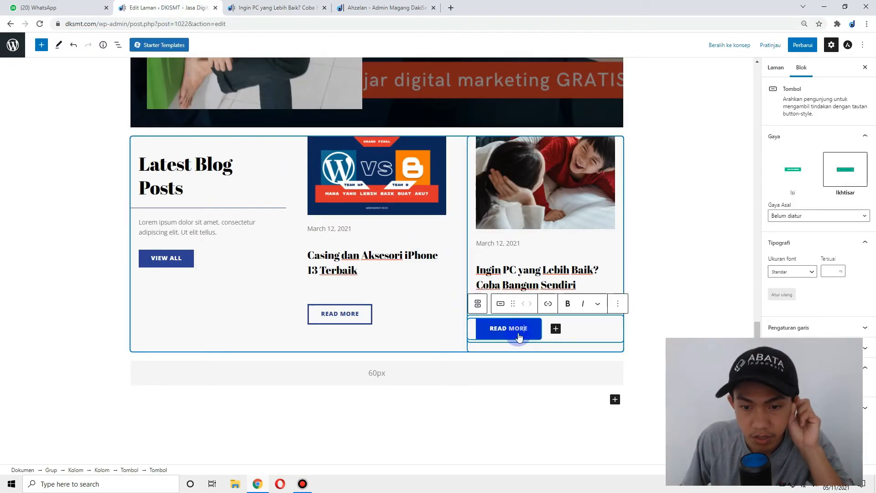
pyautogui.click(548, 304)
pyautogui.rightClick(541, 360)
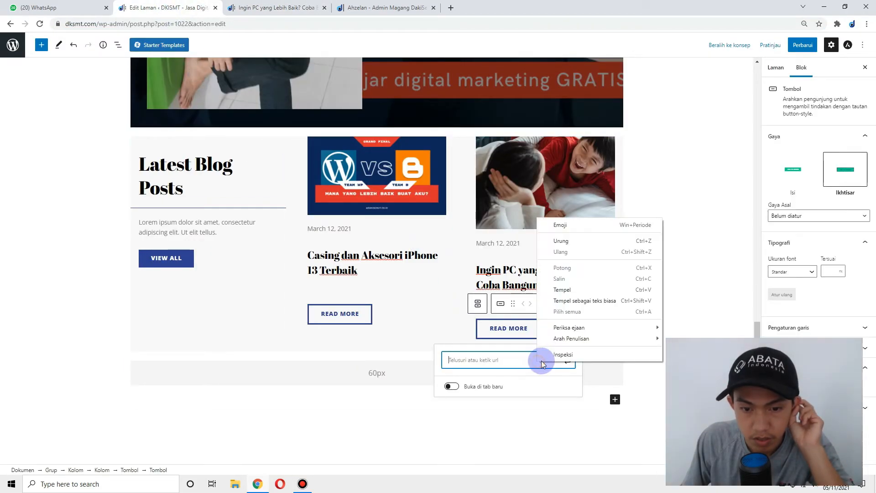
pyautogui.click(579, 290)
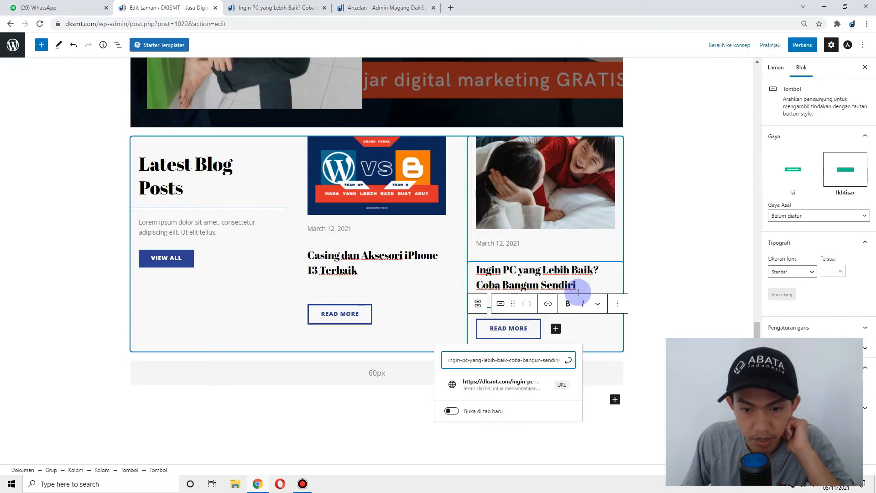
pyautogui.click(569, 361)
pyautogui.click(522, 192)
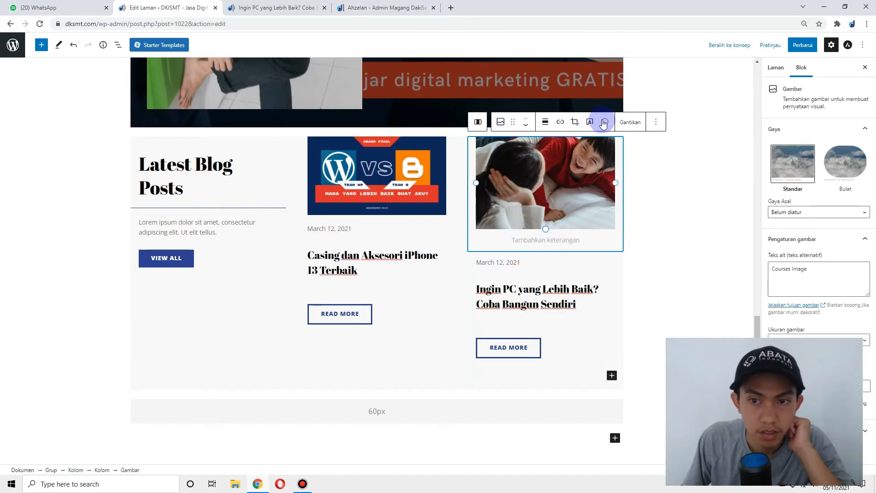
# - Replace the right card's image with the Fortnite PC picture from the Media Library
pyautogui.click(630, 122)
pyautogui.click(665, 150)
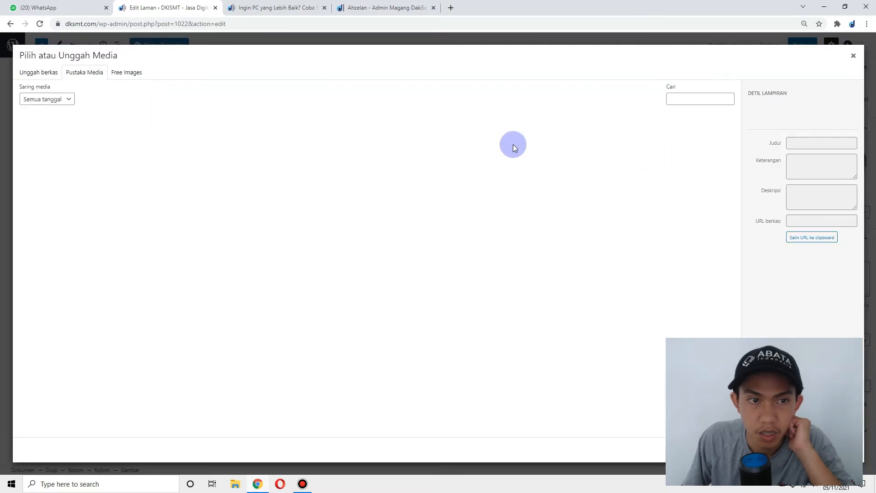
pyautogui.click(346, 140)
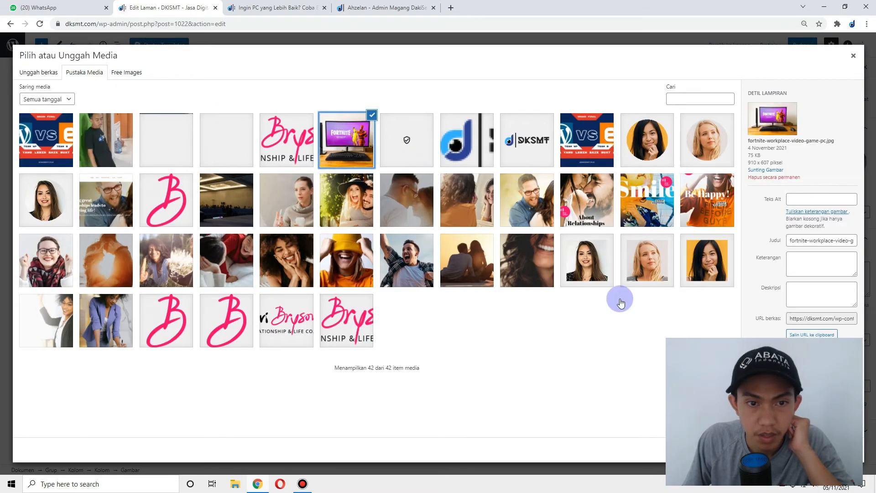
pyautogui.click(846, 450)
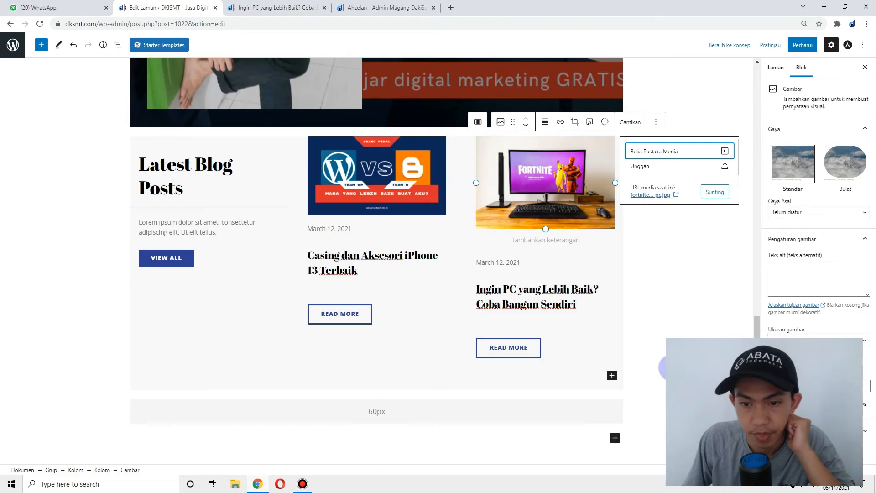
# - Change both cards' READ MORE labels to 'BACA SELENGKAPNYA'
pyautogui.click(507, 349)
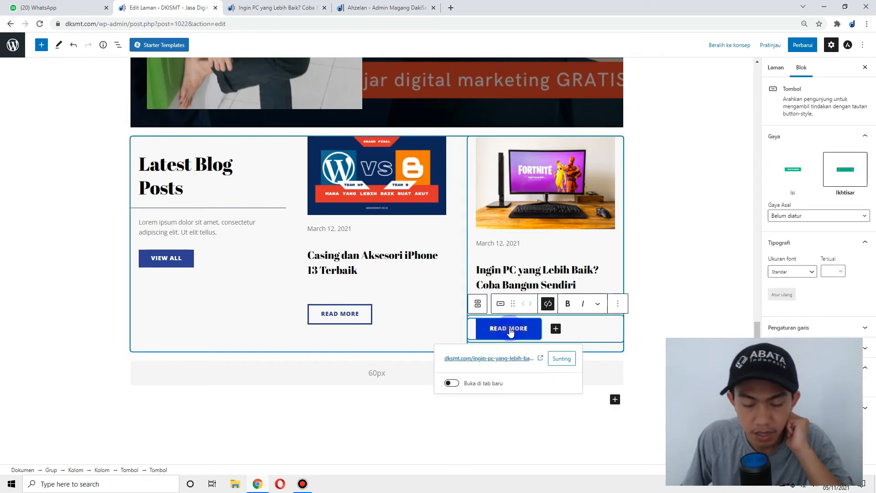
pyautogui.tripleClick(509, 330)
pyautogui.write('BACA ')
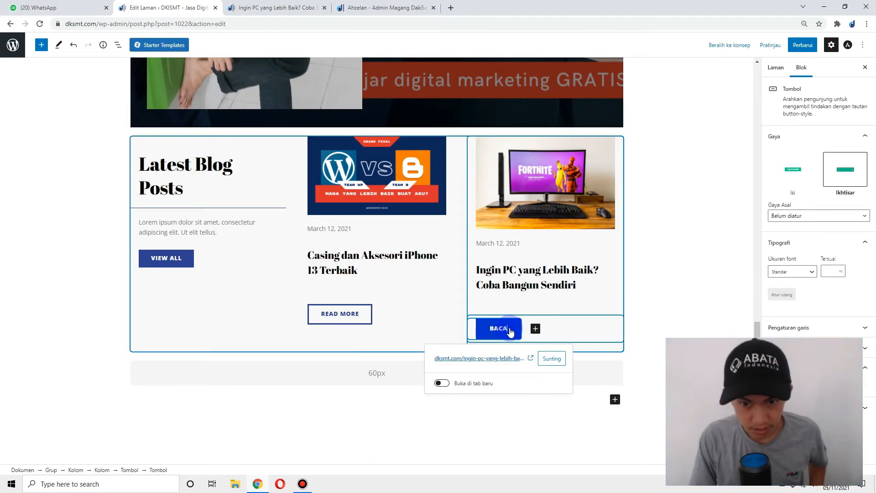
pyautogui.write('SL')
pyautogui.press('BackSpace')
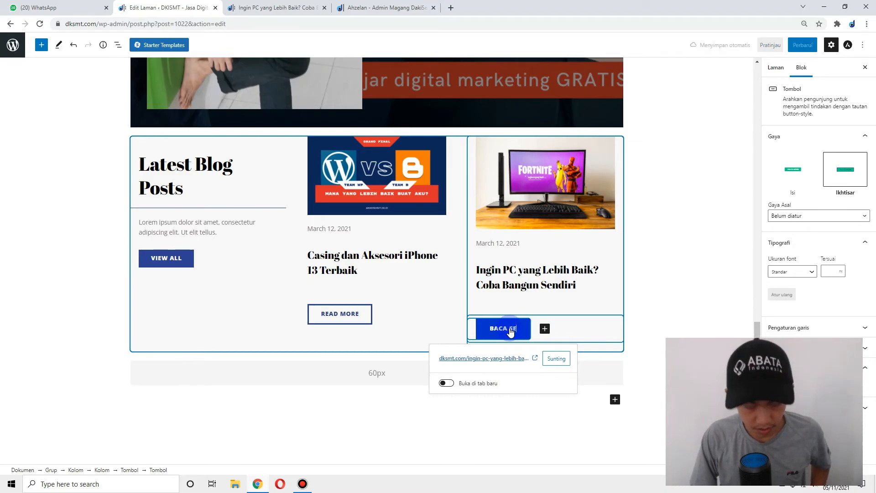
pyautogui.write('ELENGKAPNYA')
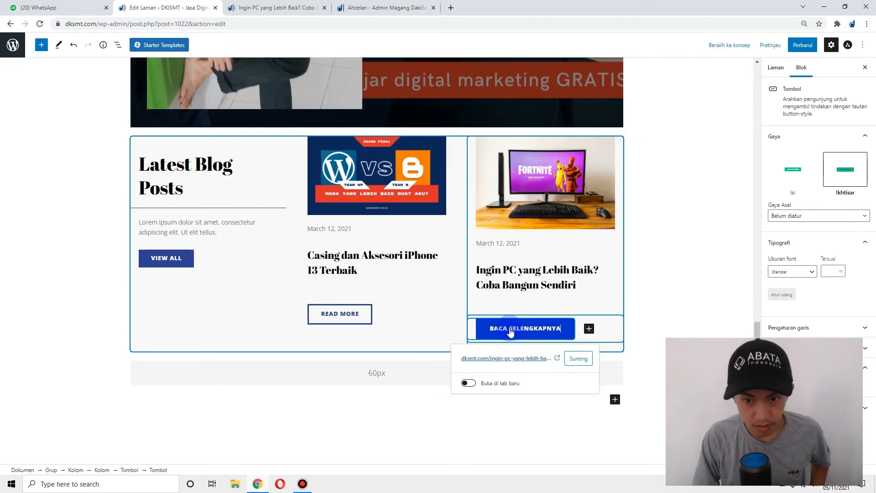
pyautogui.click(332, 311)
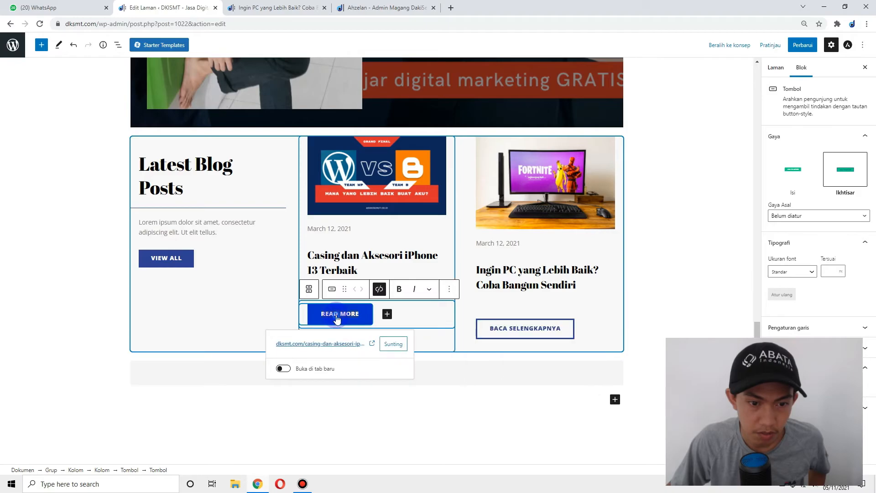
pyautogui.hotkey('ctrl', 'a')
pyautogui.write('BACA')
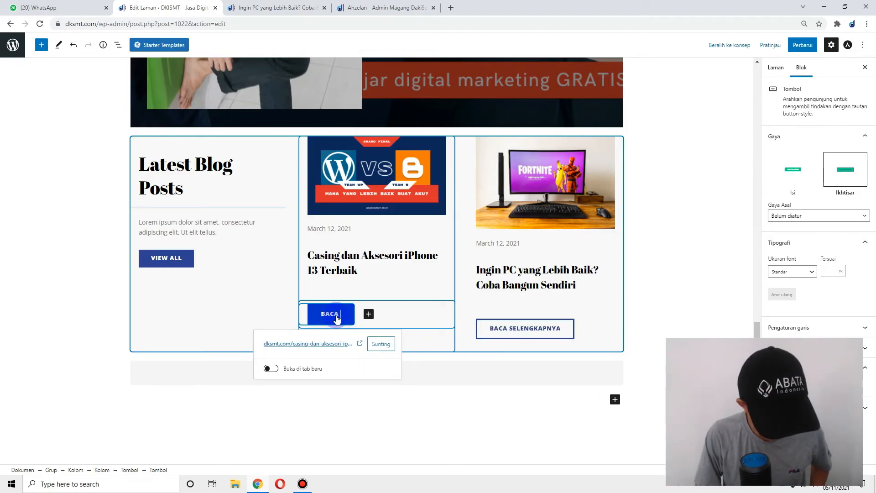
pyautogui.write(' SELENGKAPNYA')
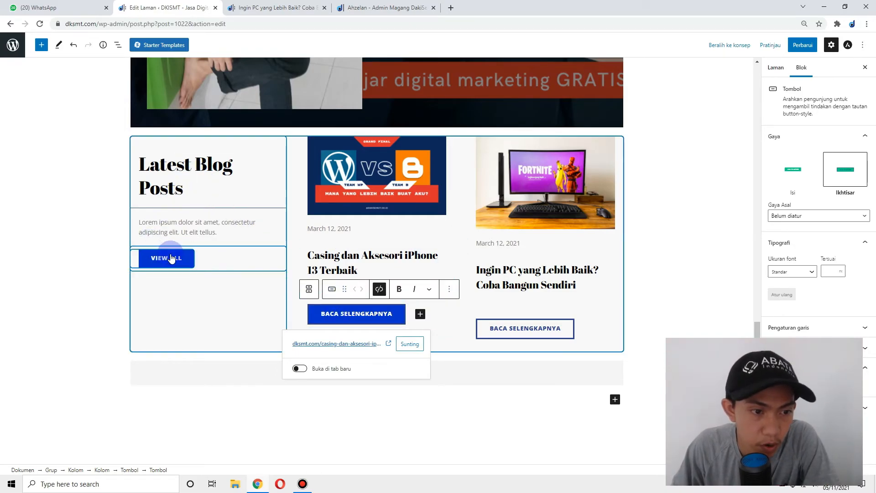
pyautogui.click(258, 5)
# - Copy the dksmt.com/blog/ address from the live Blog page
pyautogui.scroll(4, 384, 166)
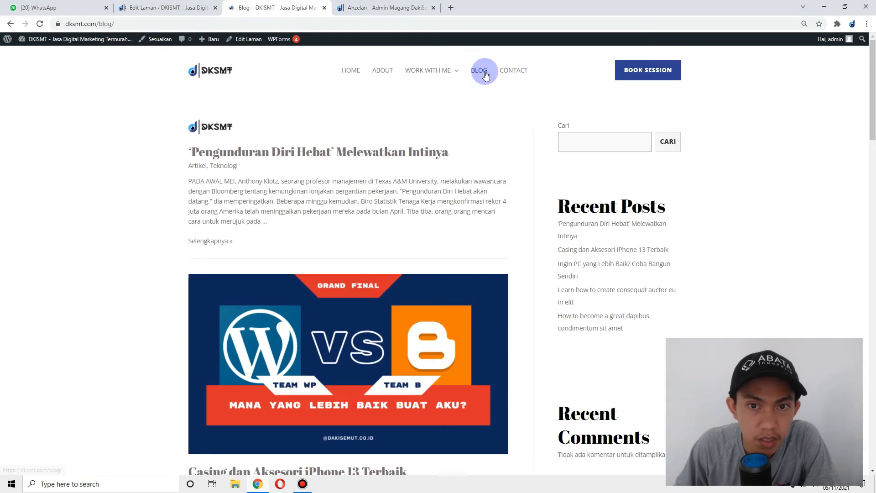
pyautogui.click(486, 75)
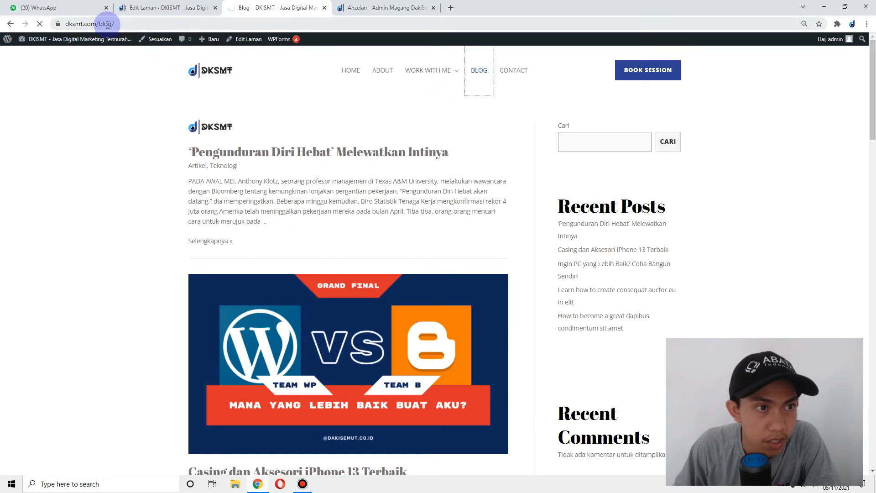
pyautogui.click(108, 24)
pyautogui.hotkey('ctrl', 'c')
pyautogui.rightClick(107, 24)
pyautogui.click(142, 73)
# - Link VIEW ALL to dksmt.com/blog/, relabel it 'LIHAT SEMUA', and update the homepage
pyautogui.click(169, 4)
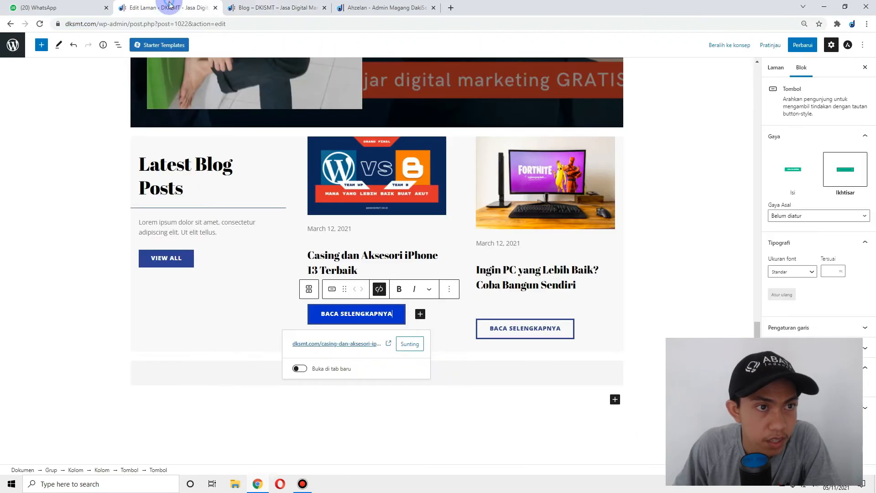
pyautogui.click(165, 258)
pyautogui.click(211, 235)
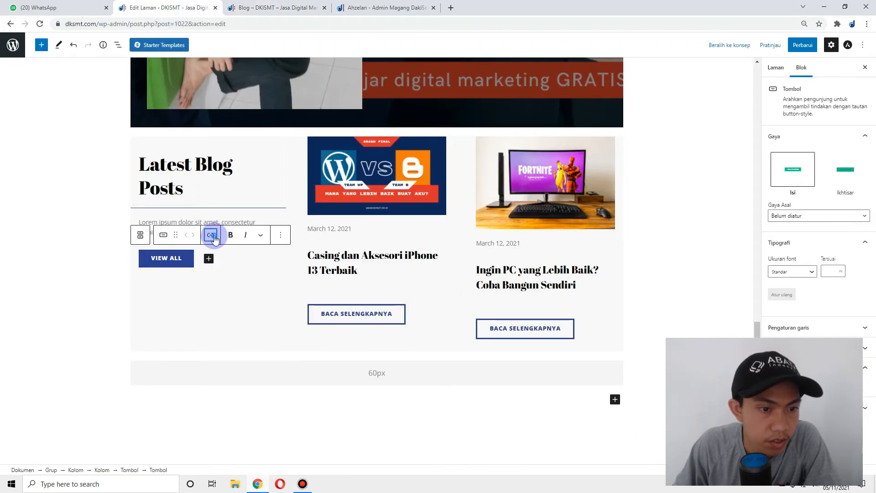
pyautogui.rightClick(172, 289)
pyautogui.click(208, 363)
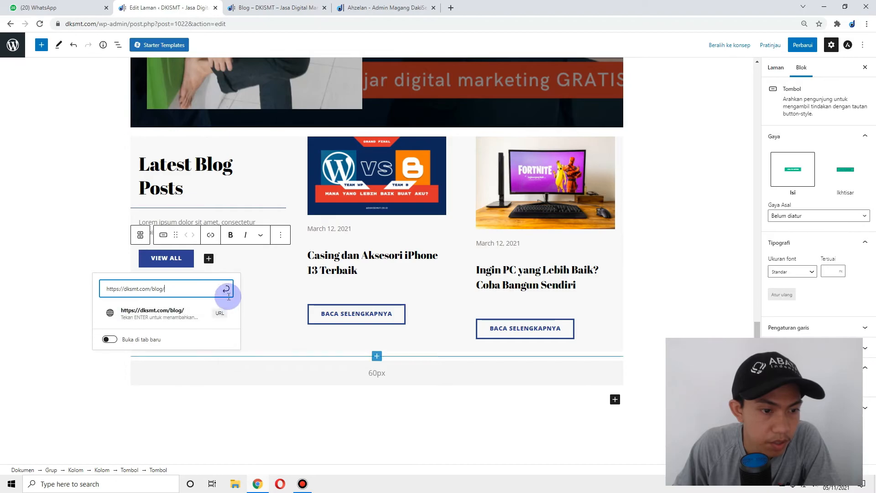
pyautogui.click(227, 289)
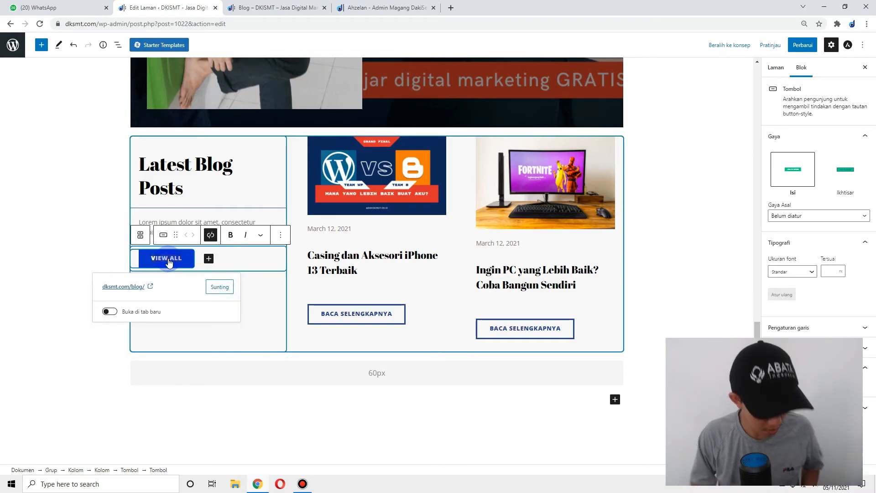
pyautogui.write('LIHAT SEMUA')
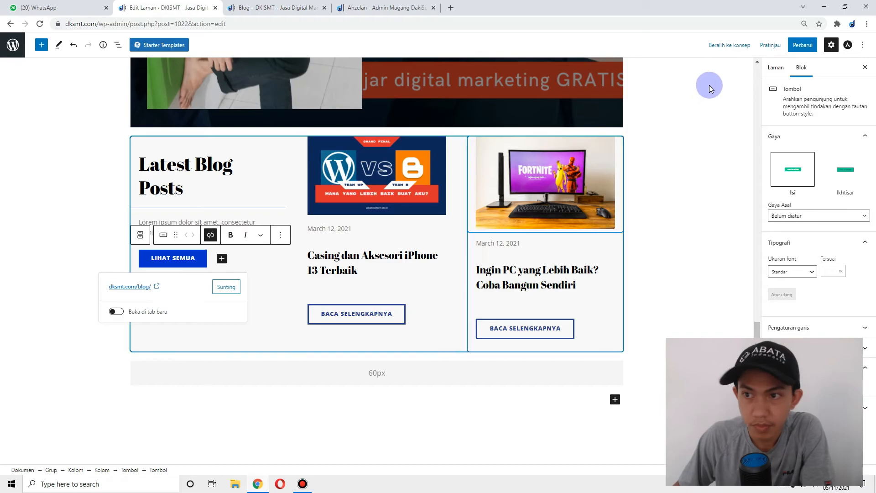
pyautogui.click(803, 44)
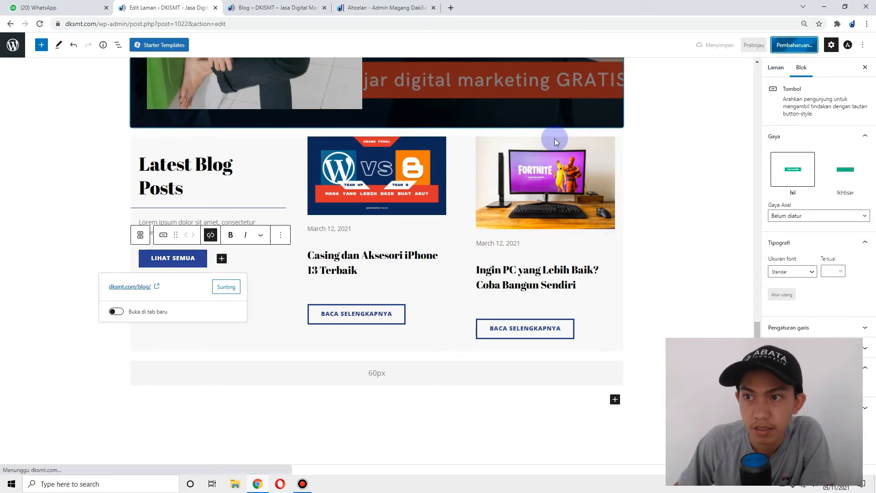
pyautogui.click(299, 5)
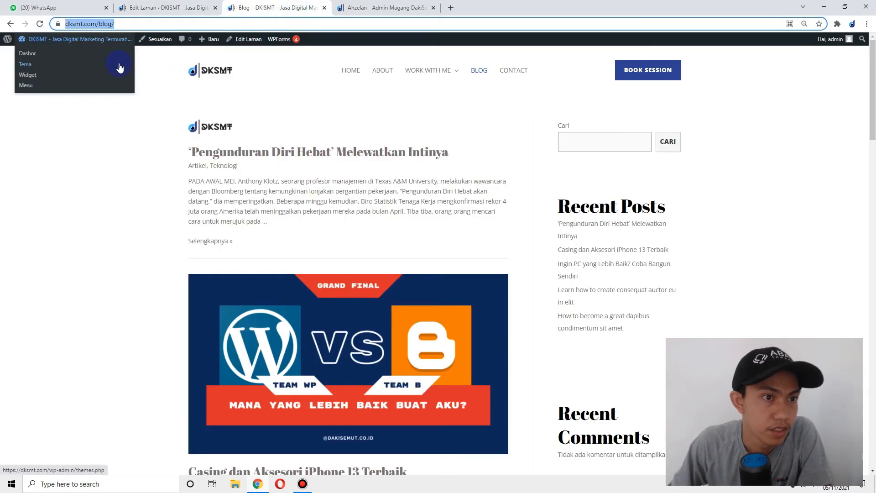
# - Review the hero, feature and blog sections on the live homepage
pyautogui.click(207, 74)
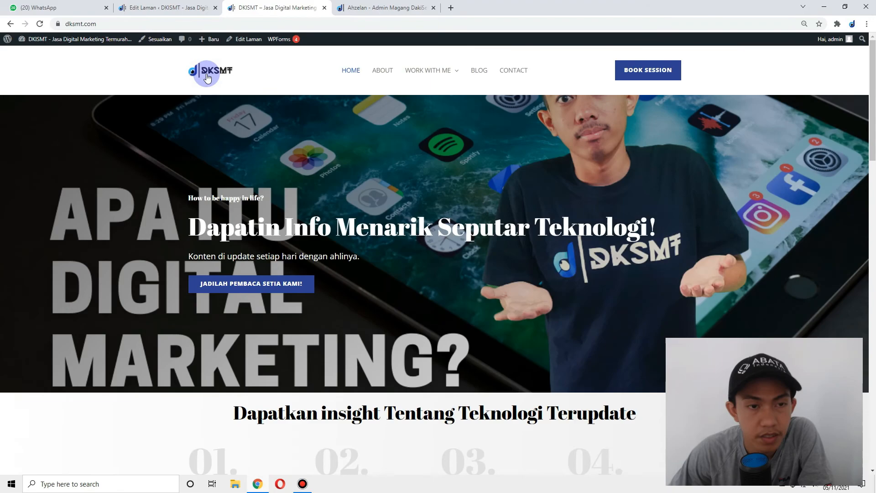
pyautogui.moveTo(210, 210); pyautogui.dragTo(672, 226)
pyautogui.click(340, 251)
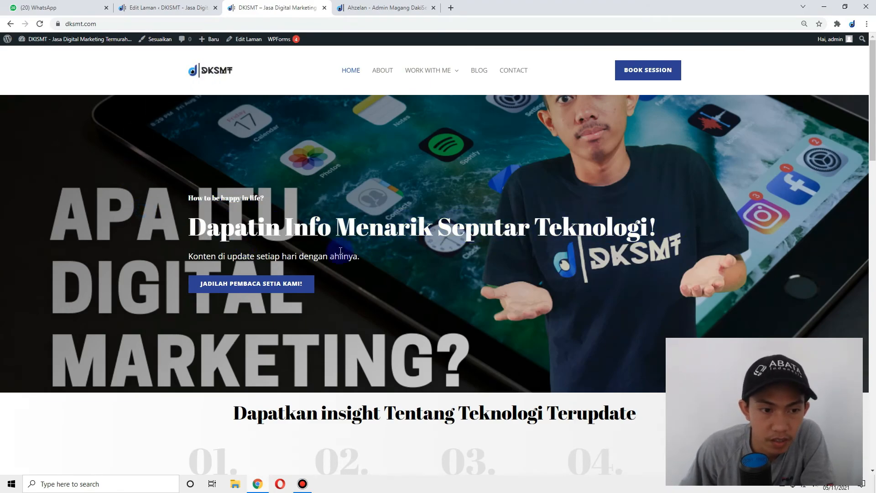
pyautogui.moveTo(173, 257); pyautogui.dragTo(377, 258)
pyautogui.click(377, 258)
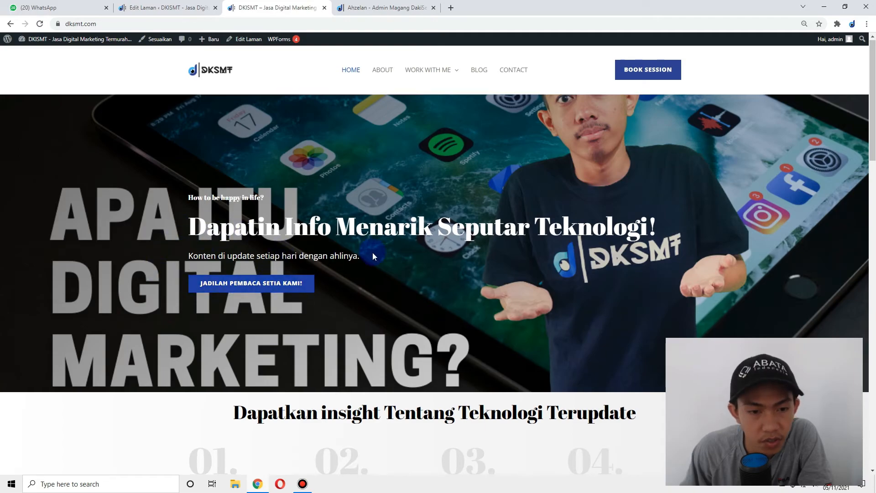
pyautogui.scroll(-5, 370, 253)
pyautogui.moveTo(147, 184); pyautogui.dragTo(607, 317)
pyautogui.click(607, 321)
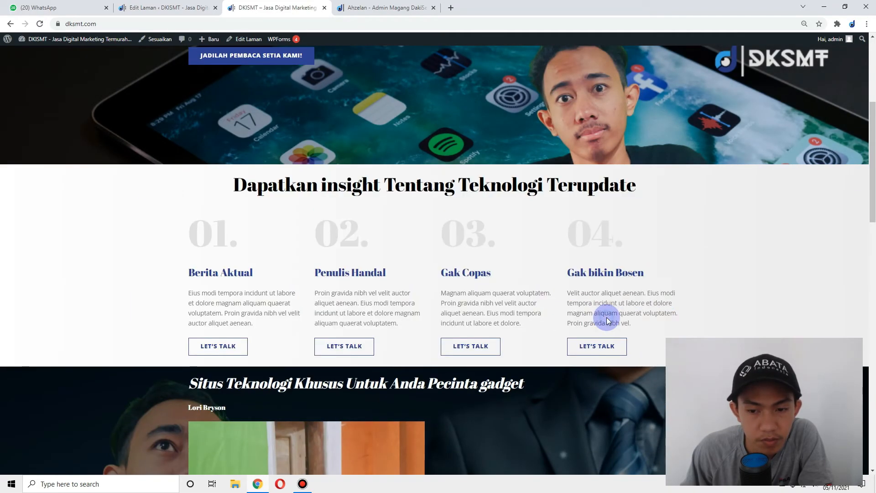
pyautogui.scroll(5, 519, 190)
pyautogui.scroll(-5, 397, 220)
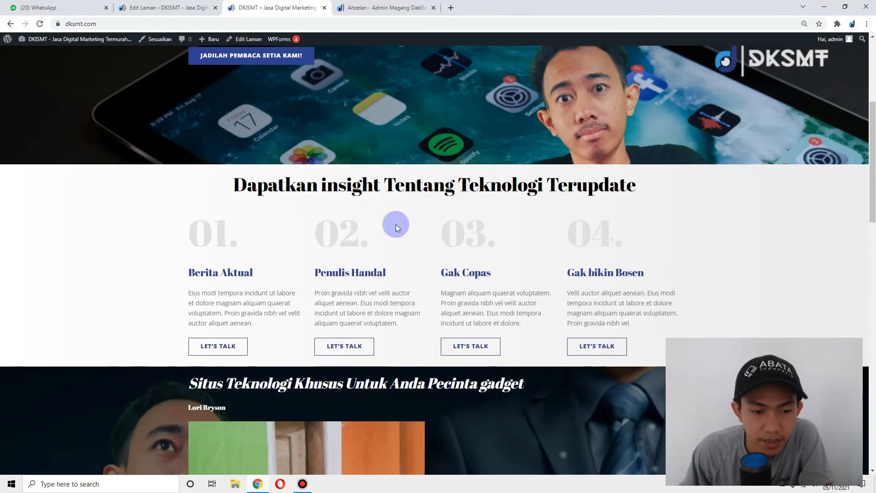
pyautogui.scroll(-5, 396, 224)
pyautogui.moveTo(168, 116); pyautogui.dragTo(390, 133)
pyautogui.click(390, 134)
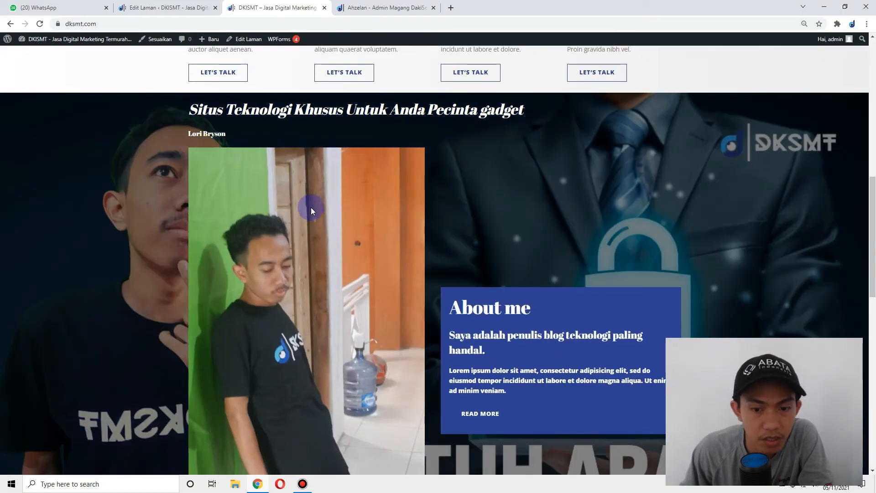
pyautogui.scroll(-8, 310, 208)
pyautogui.scroll(-3, 343, 184)
pyautogui.scroll(5, 349, 164)
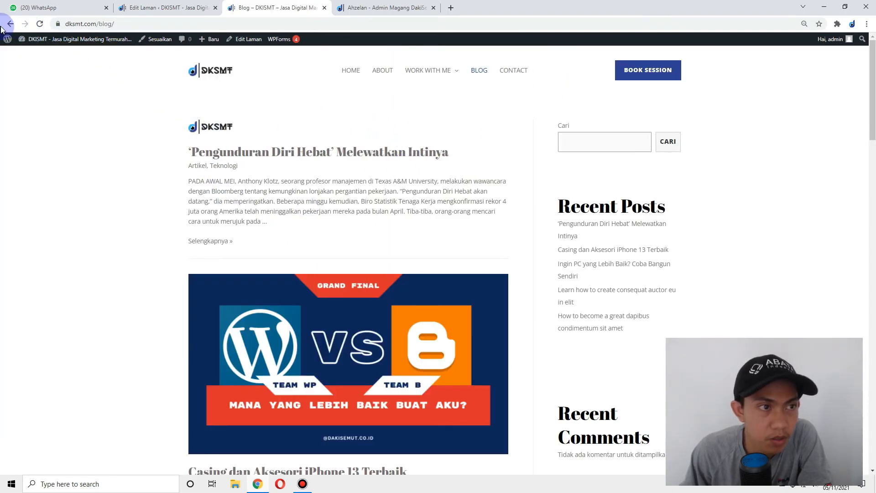
# - Verify the right card's BACA SELENGKAPNYA link opens the Ingin PC post
pyautogui.click(14, 25)
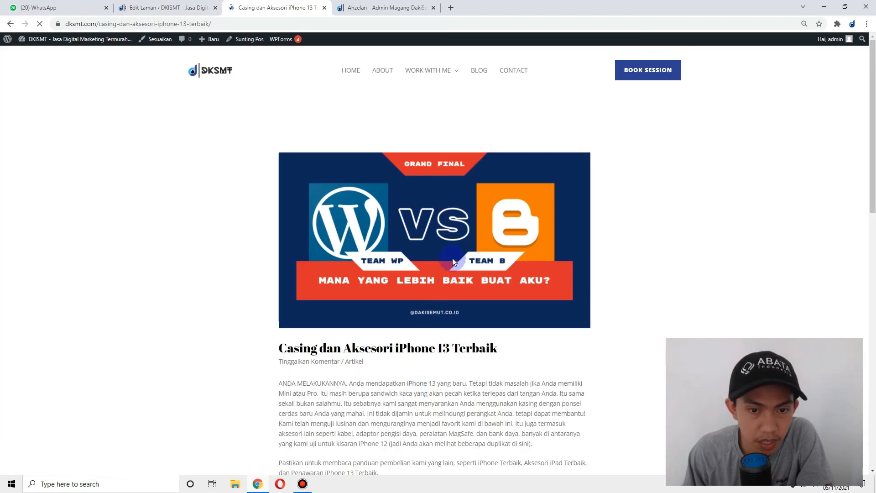
pyautogui.click(10, 24)
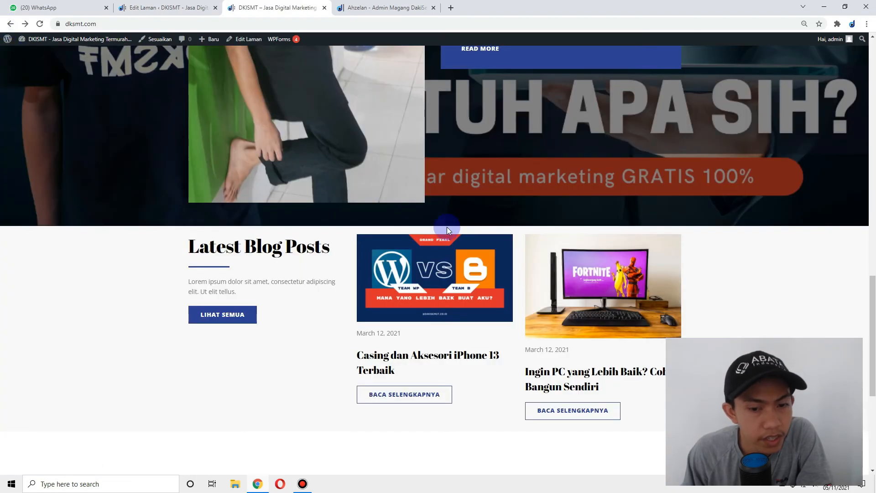
pyautogui.scroll(-3, 587, 319)
pyautogui.click(563, 275)
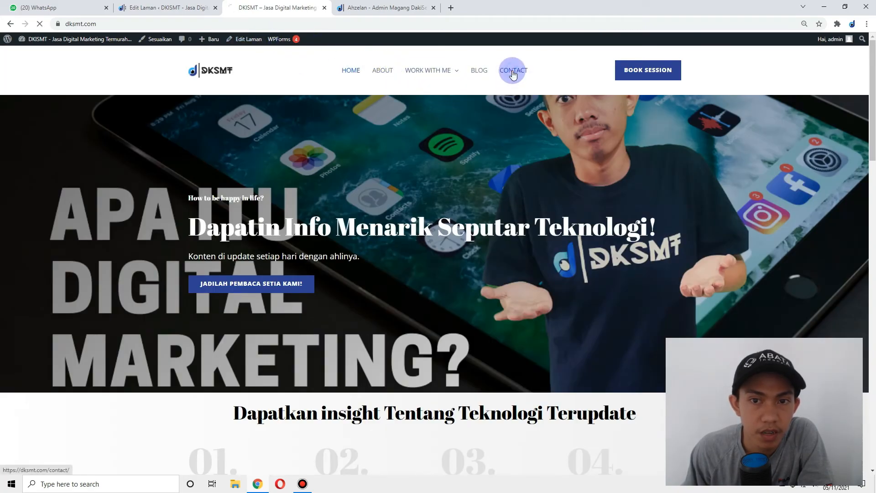
pyautogui.scroll(-8, 255, 160)
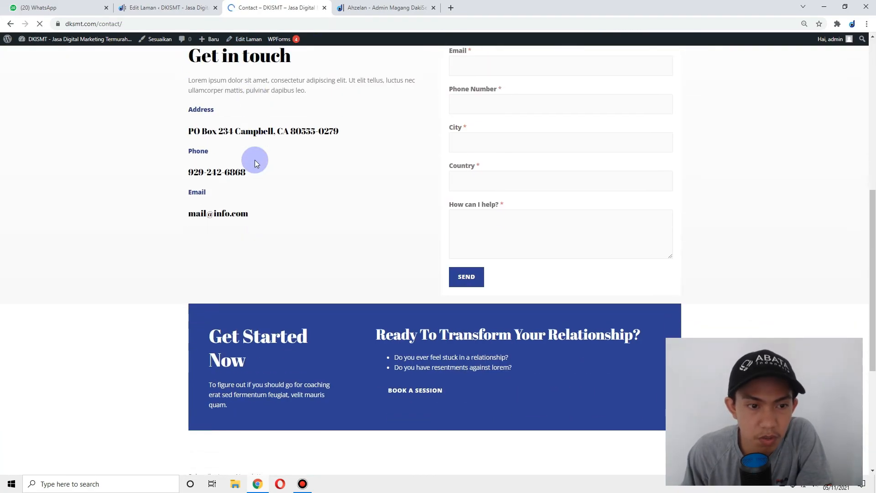
pyautogui.scroll(6, 214, 126)
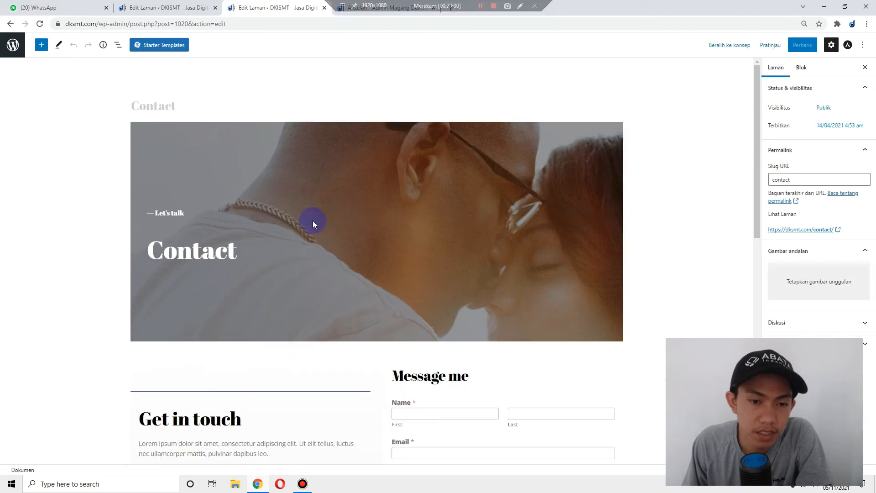
# - Upload tips memilih hosting.png as the Contact cover block's background image
pyautogui.click(300, 148)
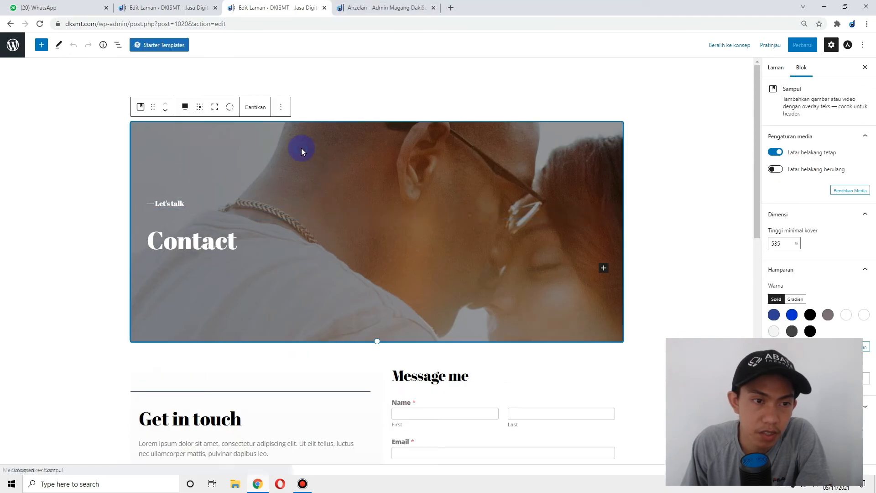
pyautogui.click(254, 106)
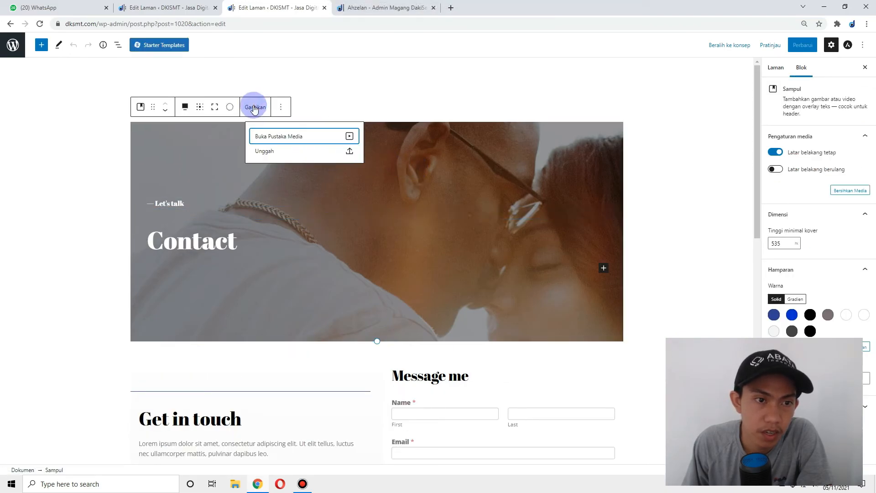
pyautogui.click(274, 151)
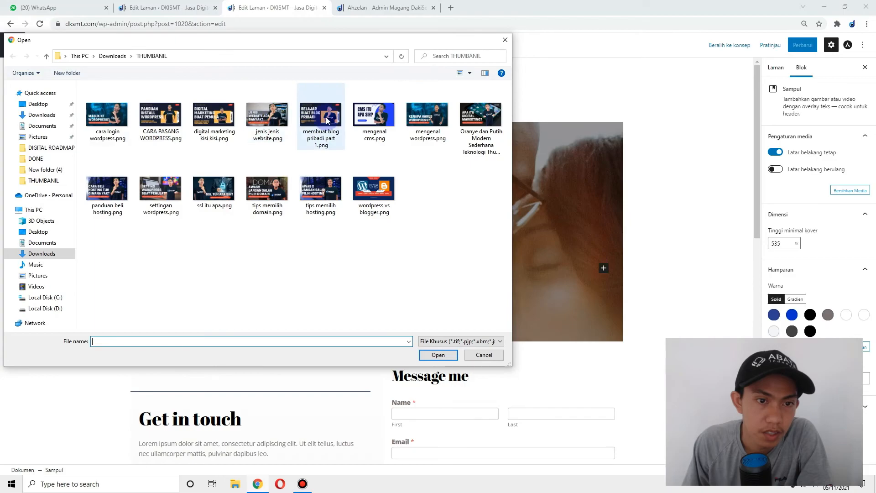
pyautogui.doubleClick(333, 182)
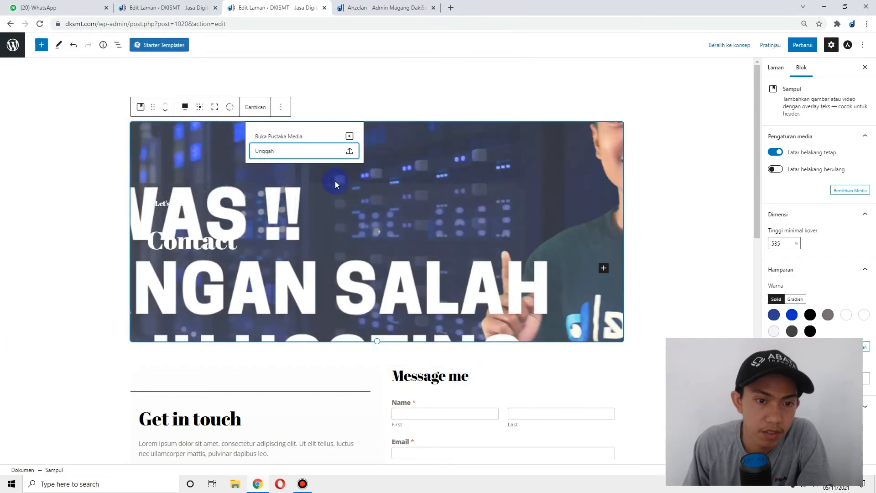
pyautogui.scroll(-3, 287, 228)
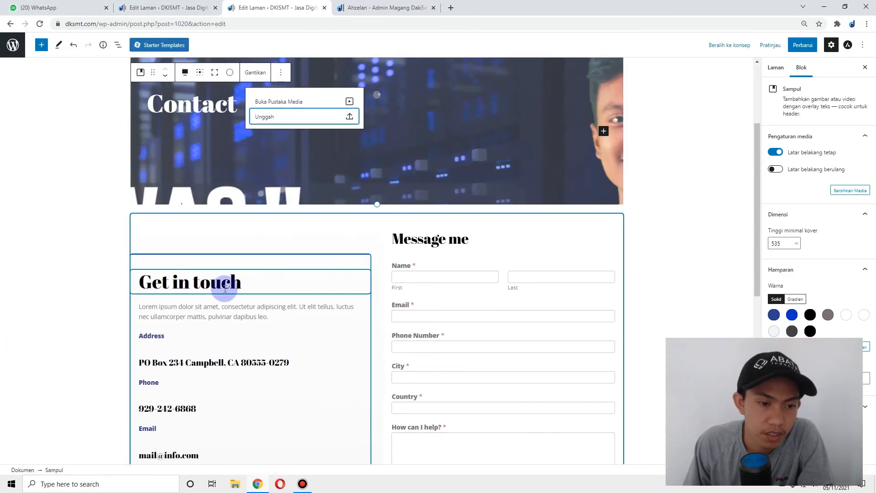
pyautogui.click(228, 273)
# - Retitle the heading 'KIRIM SALAM', set the intro to 'Hubungi kami melalui media dibawah ini', relabel Address 'Alamat'
pyautogui.tripleClick(228, 273)
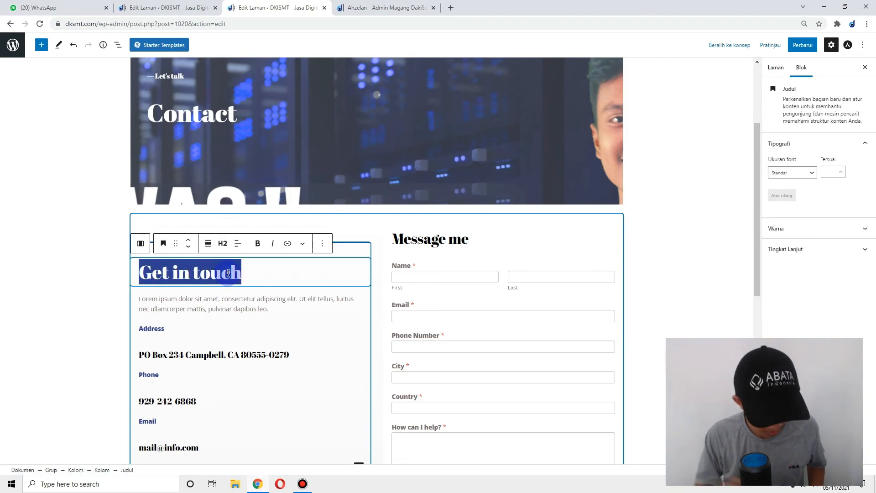
pyautogui.write('KIRIM SALAM')
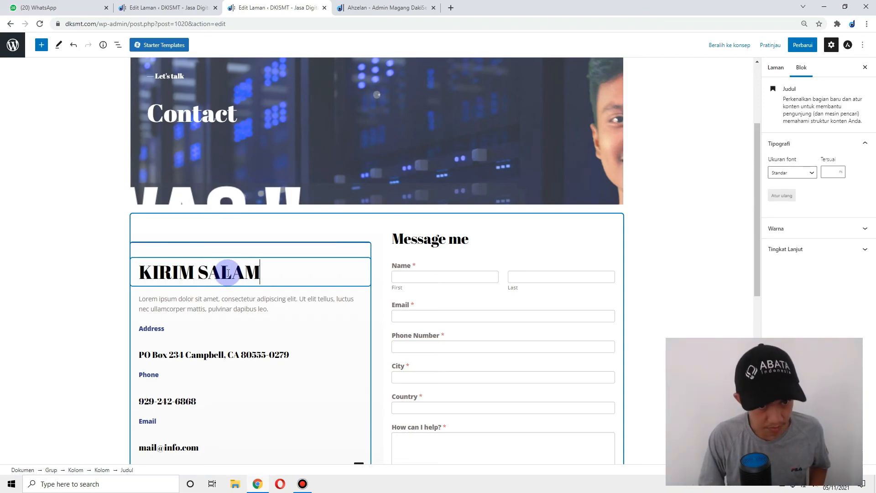
pyautogui.tripleClick(235, 303)
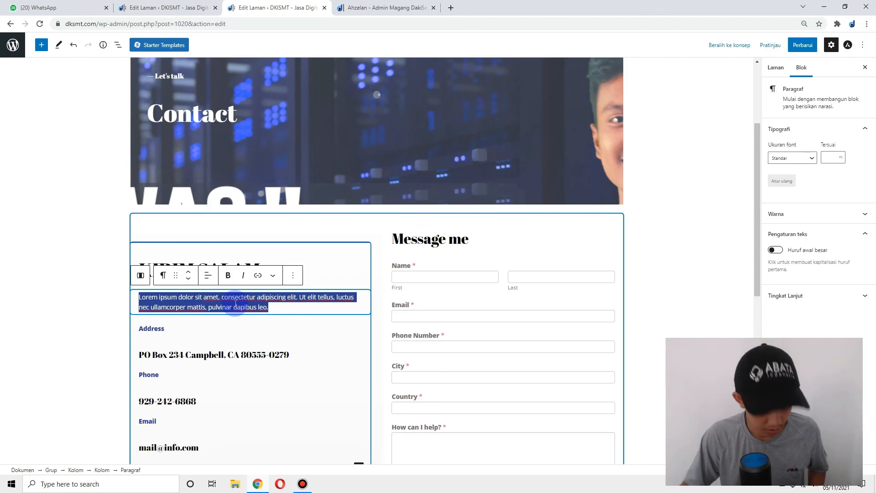
pyautogui.write('Hubungi kami')
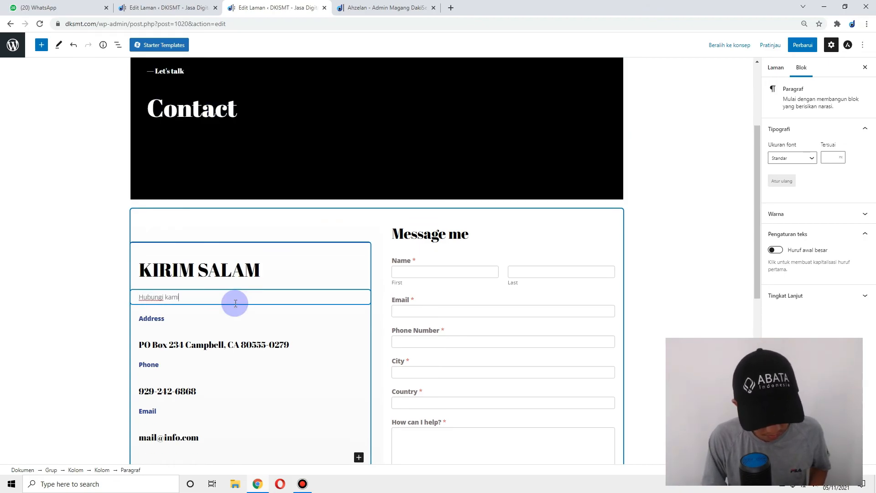
pyautogui.write(' melalui media di')
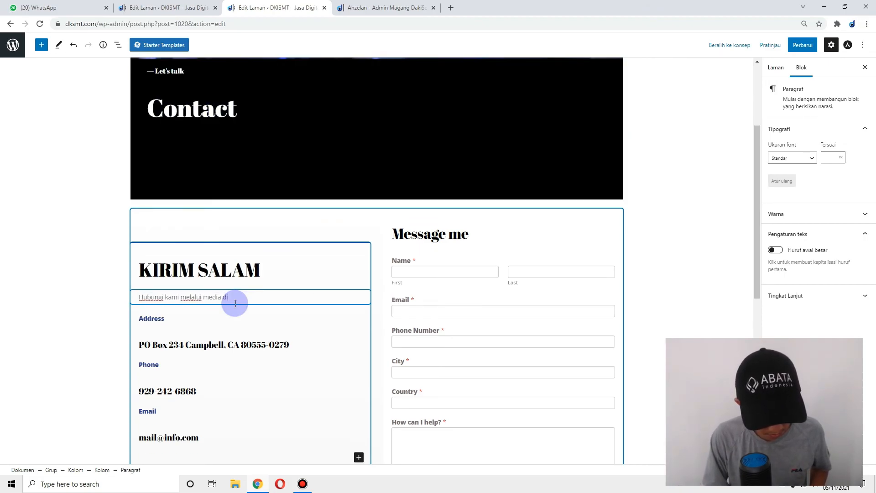
pyautogui.write('bawah ini')
pyautogui.click(190, 322)
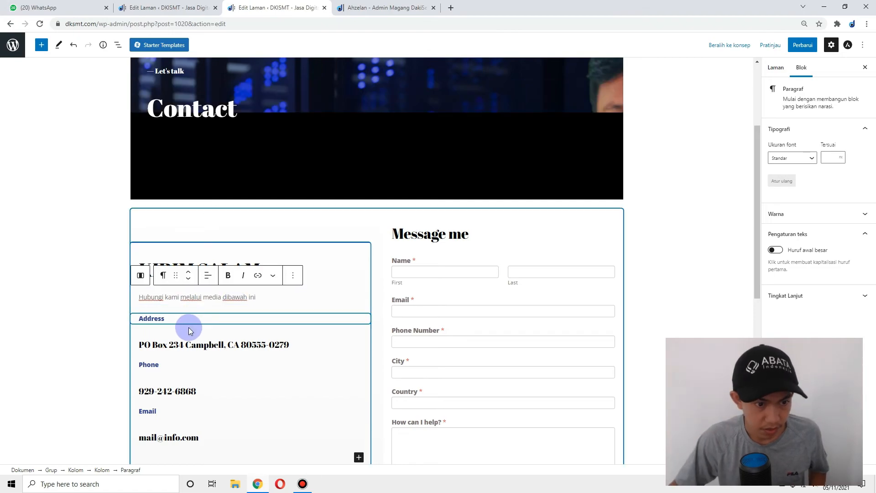
pyautogui.write('Alama')
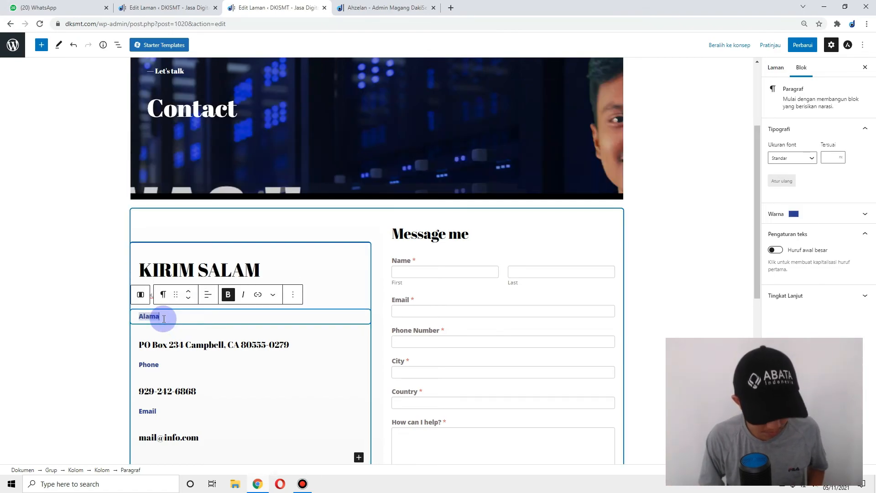
pyautogui.write('t')
# - Replace the placeholder address with GARUT, plus a local phone number and contact e-mail
pyautogui.tripleClick(162, 341)
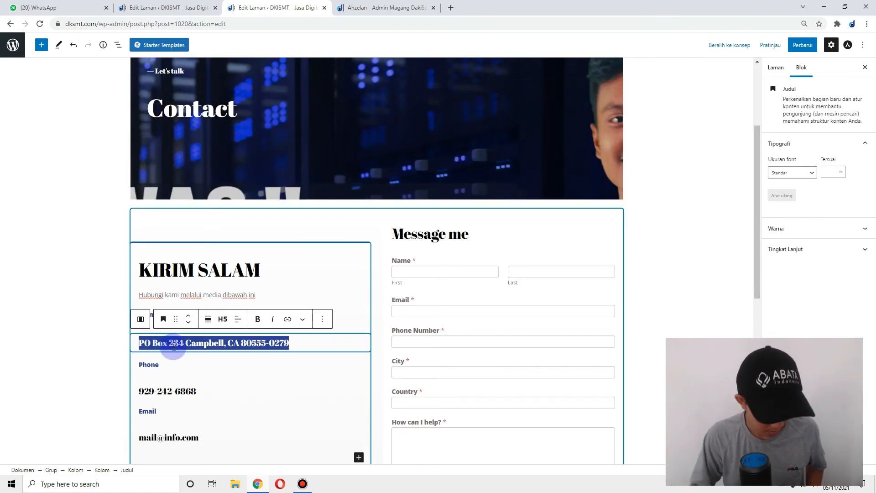
pyautogui.write('GARUT')
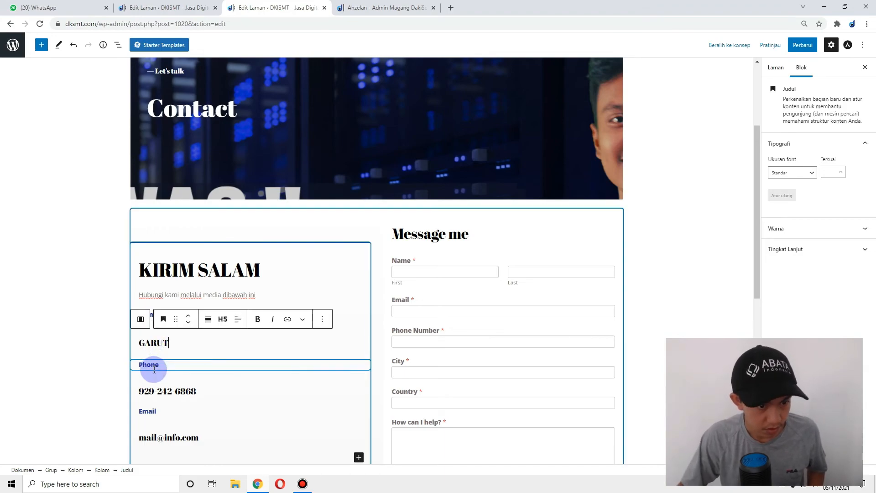
pyautogui.click(168, 390)
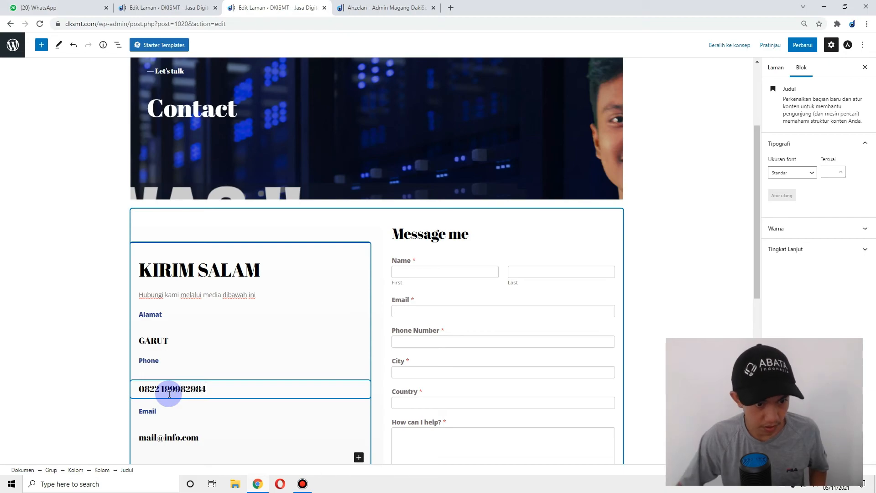
pyautogui.scroll(-1, 174, 406)
pyautogui.tripleClick(178, 391)
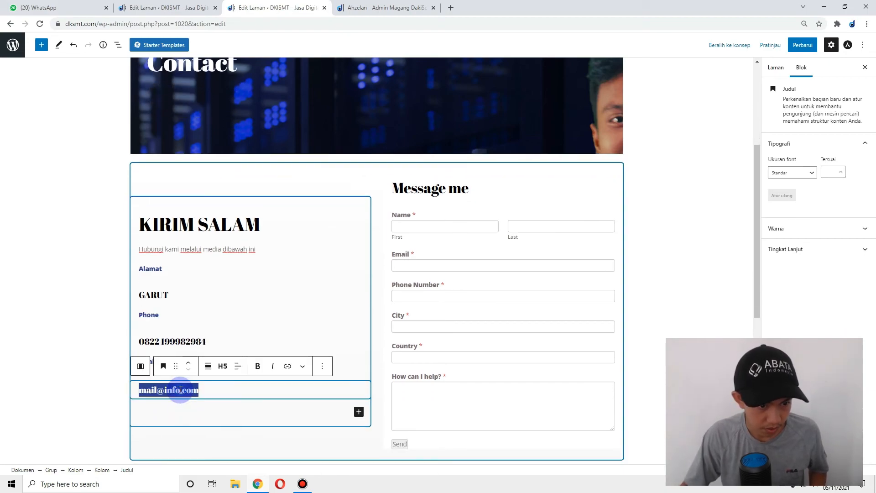
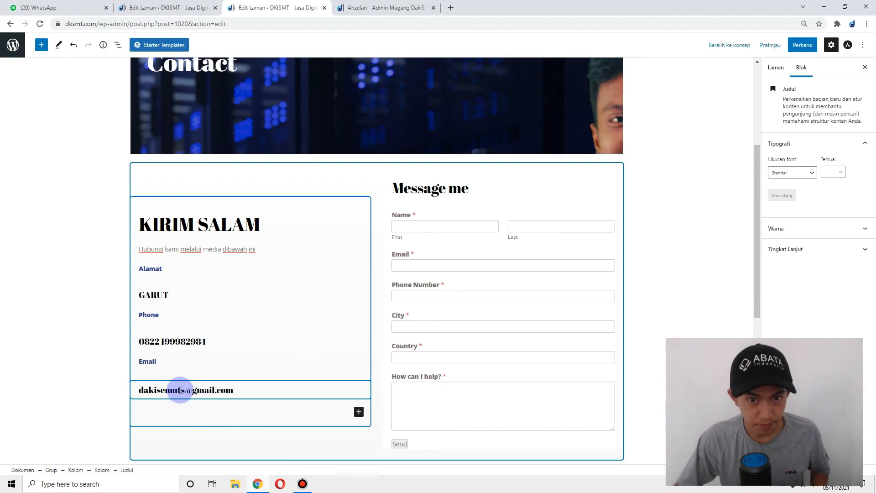
# - Change the Message me heading to 'Kirim Email ke saya' and update the Contact page
pyautogui.click(450, 189)
pyautogui.tripleClick(453, 189)
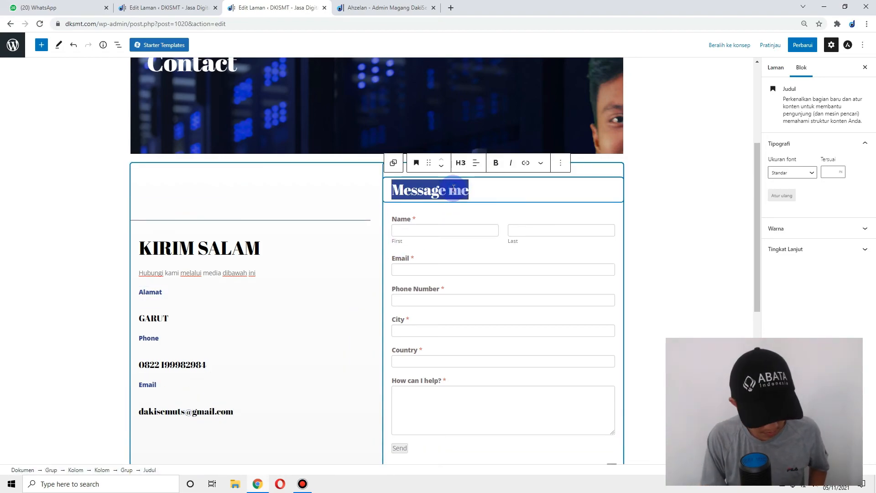
pyautogui.write('Kirim Email ke saya')
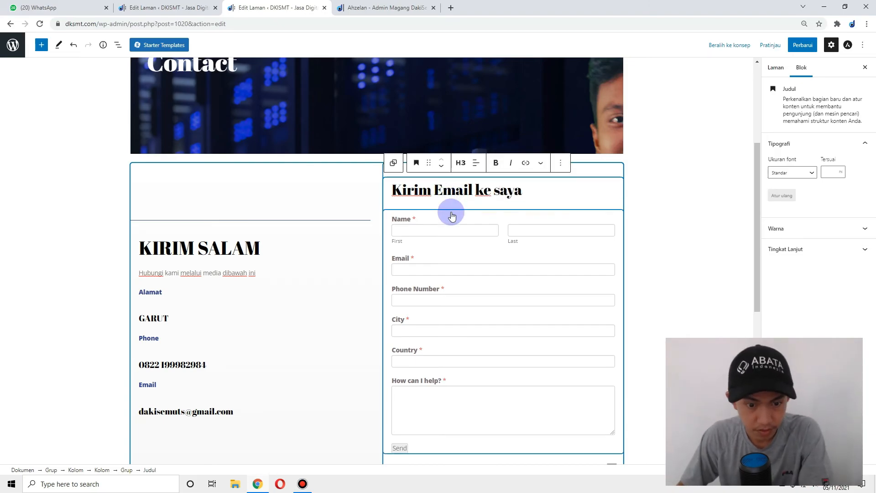
pyautogui.scroll(-5, 429, 228)
pyautogui.click(810, 40)
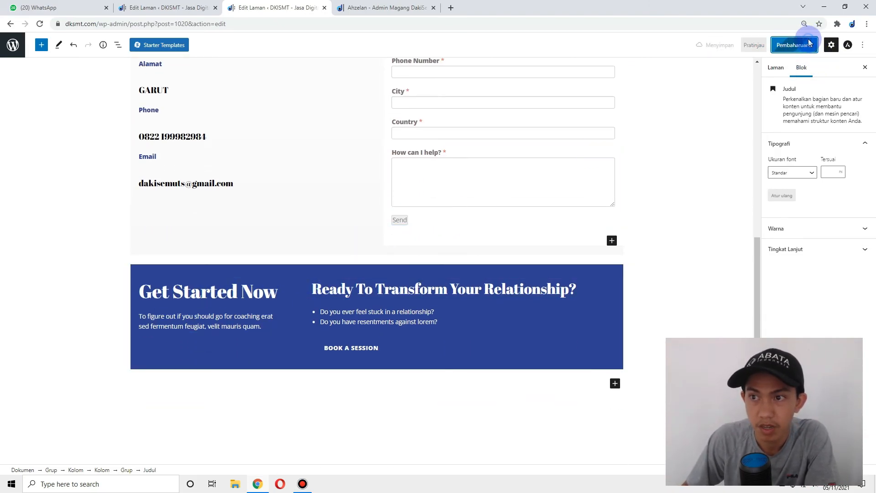
# - Open the homepage's linked blog page in a new tab and view it
pyautogui.scroll(8, 328, 157)
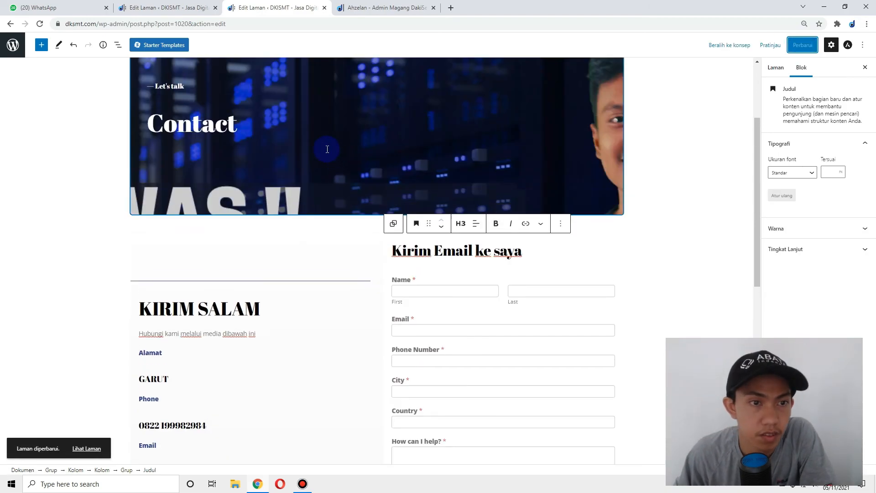
pyautogui.click(372, 7)
pyautogui.click(298, 8)
pyautogui.click(172, 8)
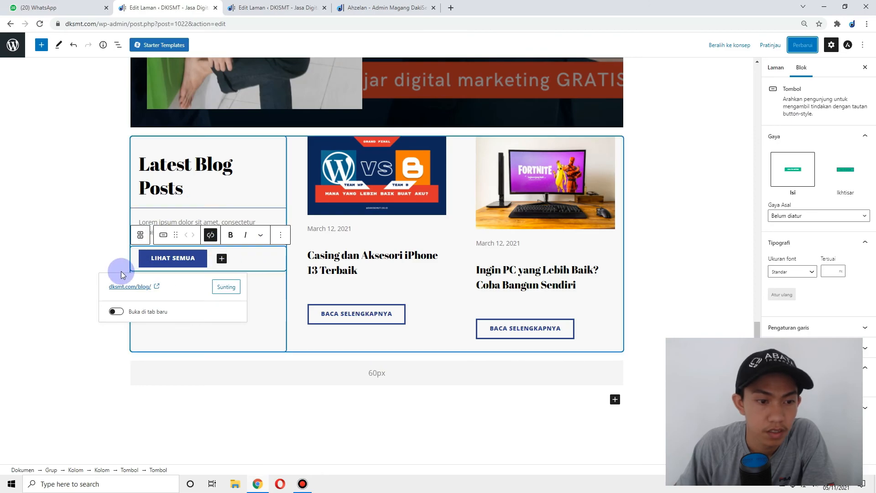
pyautogui.click(122, 286)
pyautogui.moveTo(369, 7); pyautogui.dragTo(285, 6)
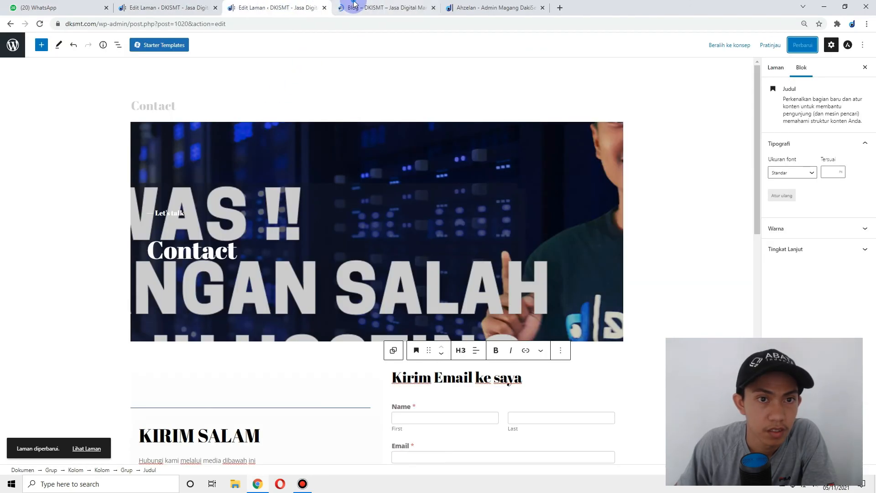
pyautogui.click(353, 7)
# - Open the live Contact page and scroll through it to check the localised details
pyautogui.click(513, 71)
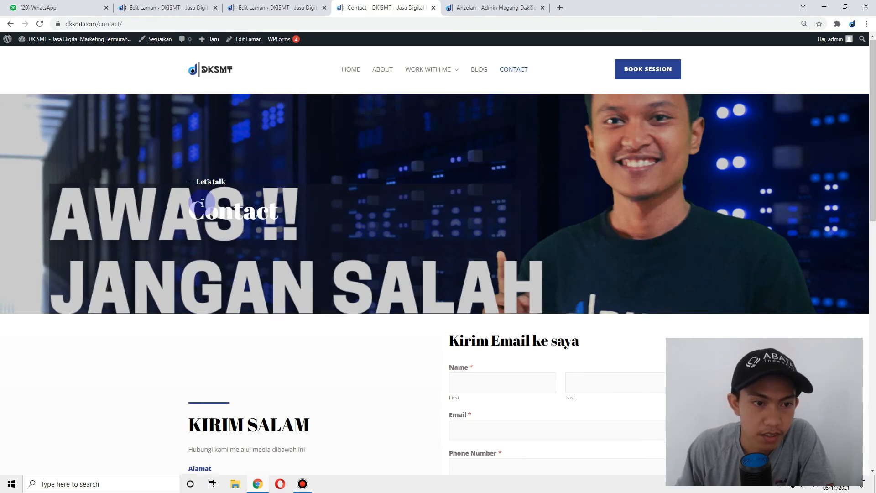
pyautogui.scroll(-3, 455, 147)
pyautogui.scroll(3, 456, 147)
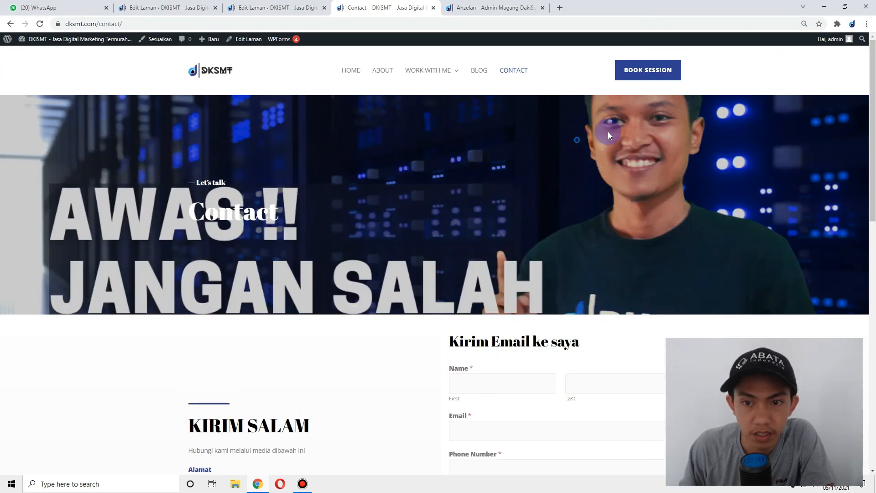
pyautogui.scroll(-5, 689, 172)
pyautogui.moveTo(123, 183); pyautogui.dragTo(313, 223)
pyautogui.click(237, 224)
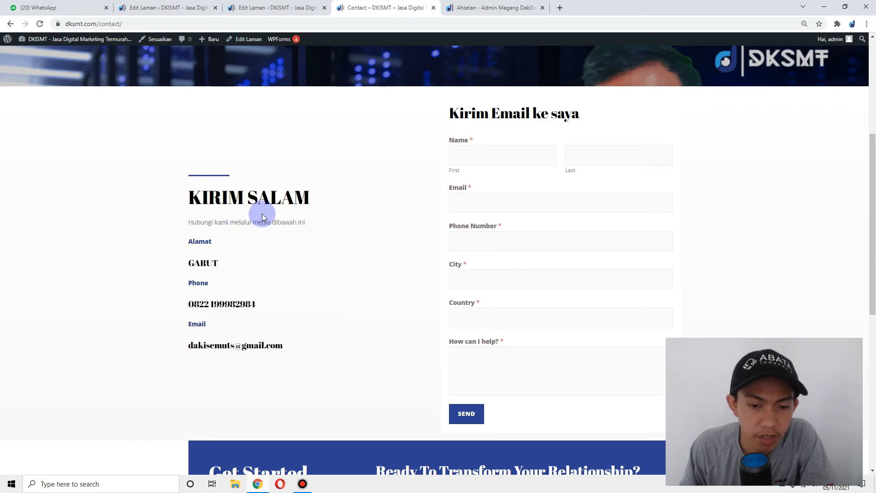
pyautogui.scroll(2, 384, 199)
pyautogui.scroll(-11, 384, 199)
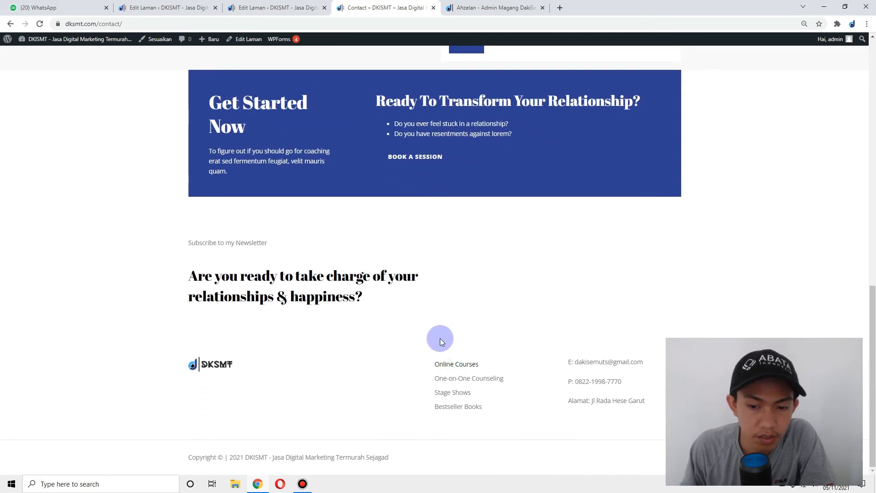
pyautogui.scroll(12, 559, 252)
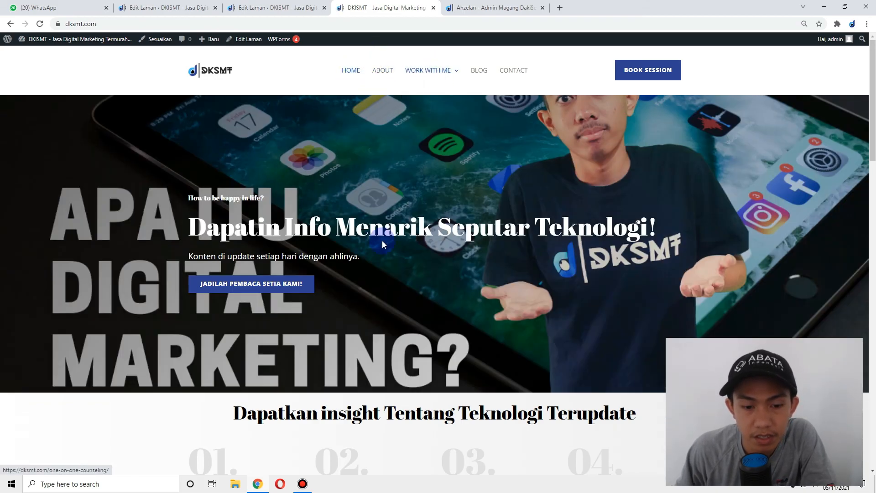
# - Scroll through the live homepage and dismiss the browser's page menu
pyautogui.scroll(-5, 360, 232)
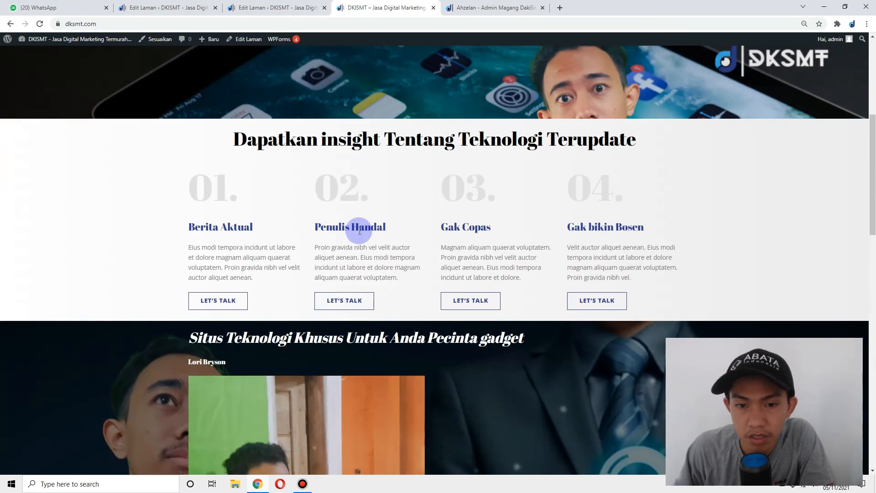
pyautogui.scroll(-15, 359, 232)
pyautogui.scroll(9, 359, 231)
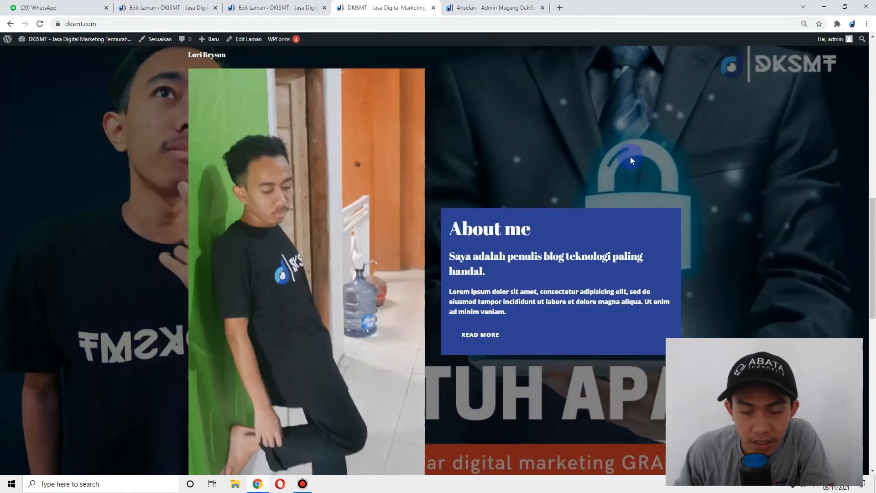
pyautogui.moveTo(872, 204); pyautogui.dragTo(874, 45)
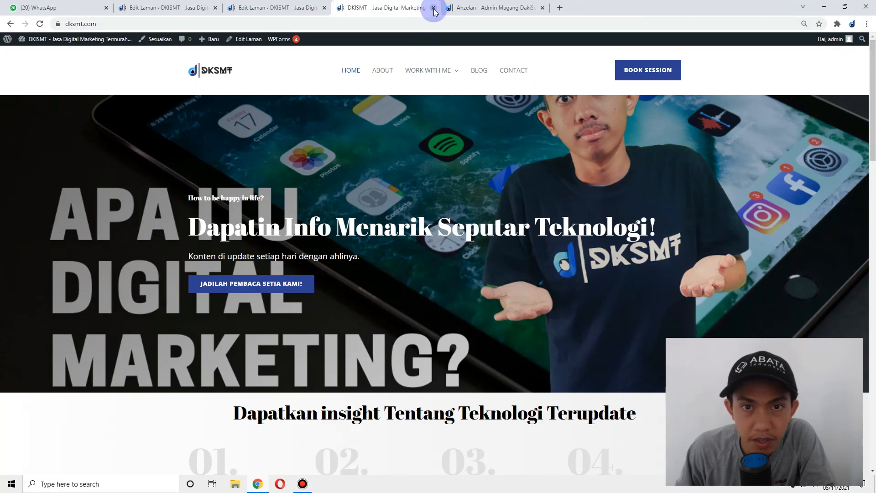
pyautogui.rightClick(214, 132)
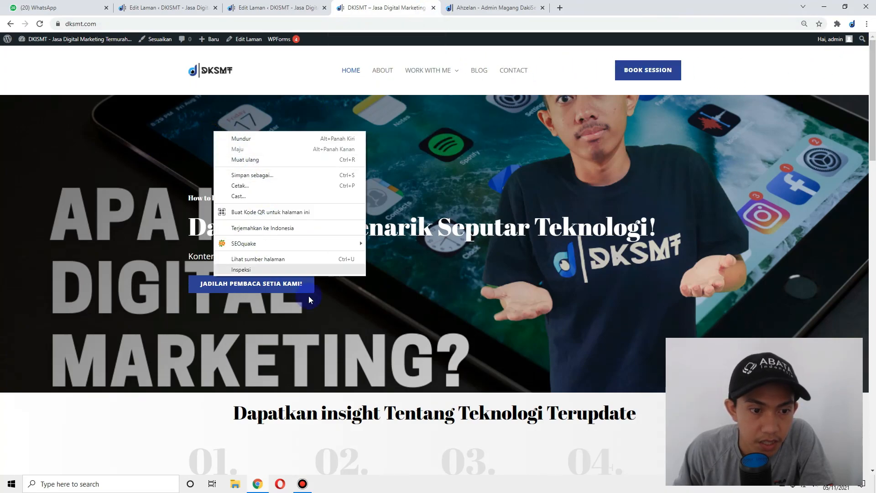
pyautogui.click(274, 271)
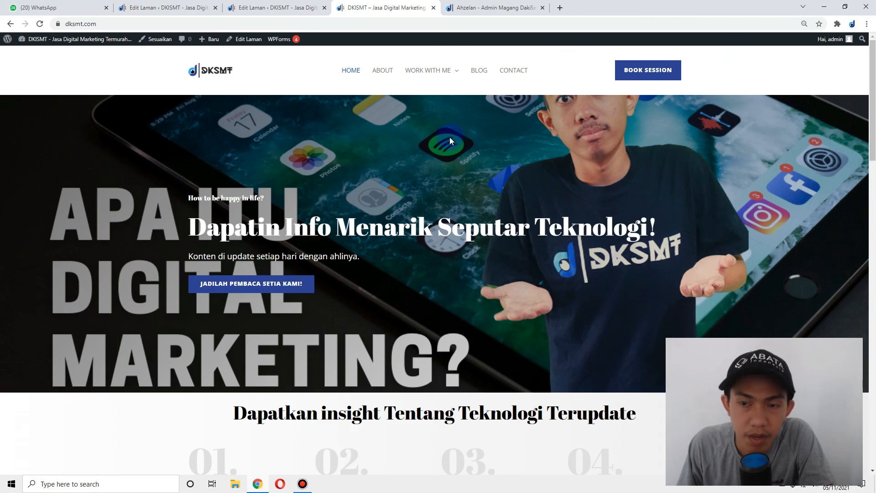
# - Close the live DKISMT site tab, return to the homepage editor and bring up Bandicam
pyautogui.click(456, 8)
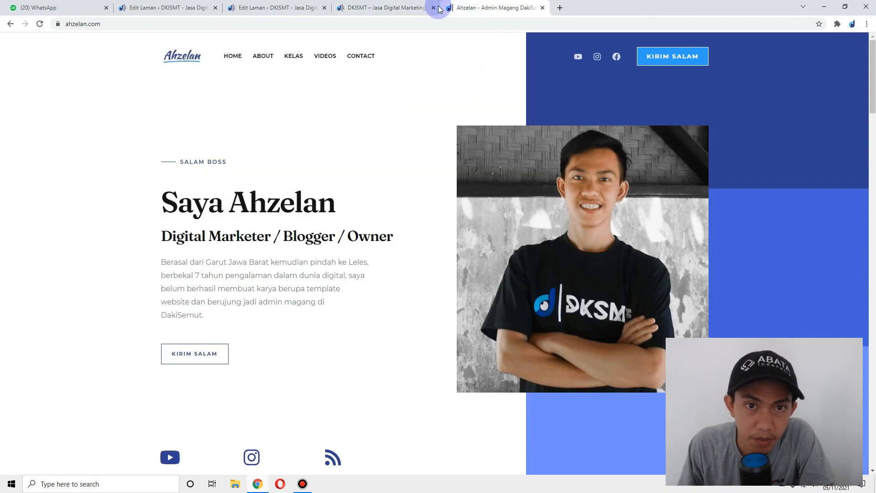
pyautogui.click(434, 9)
pyautogui.click(302, 8)
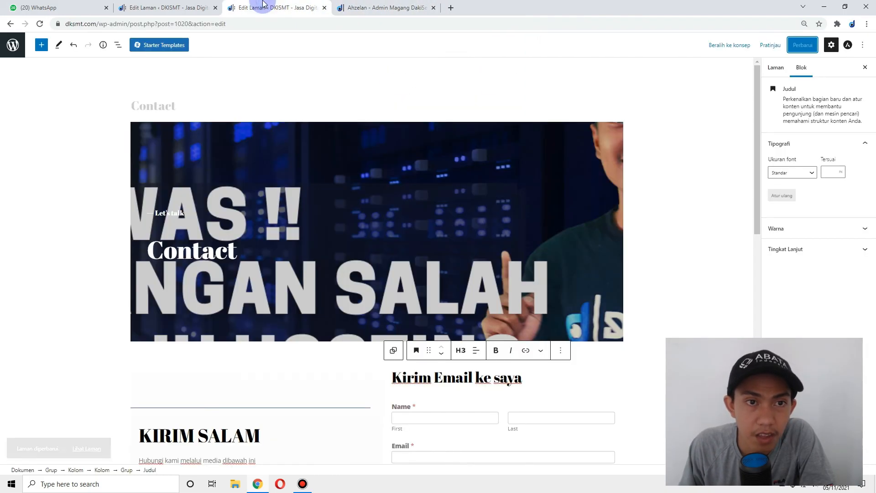
pyautogui.click(385, 11)
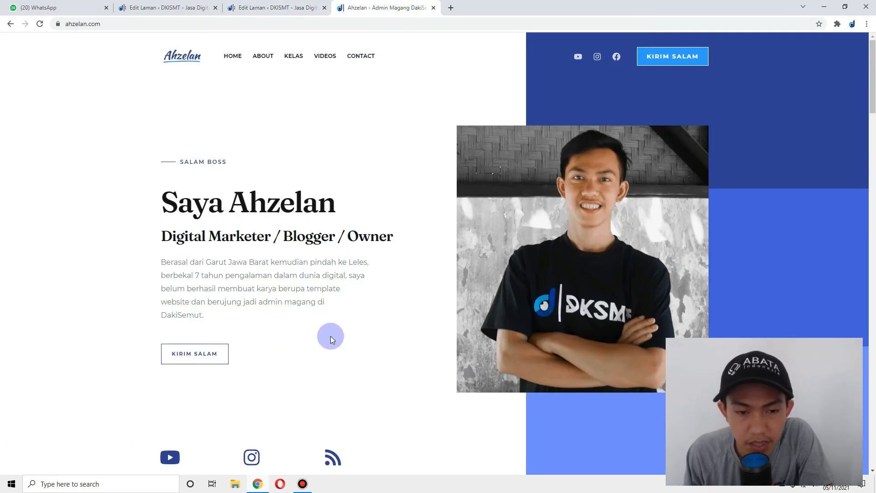
pyautogui.click(284, 8)
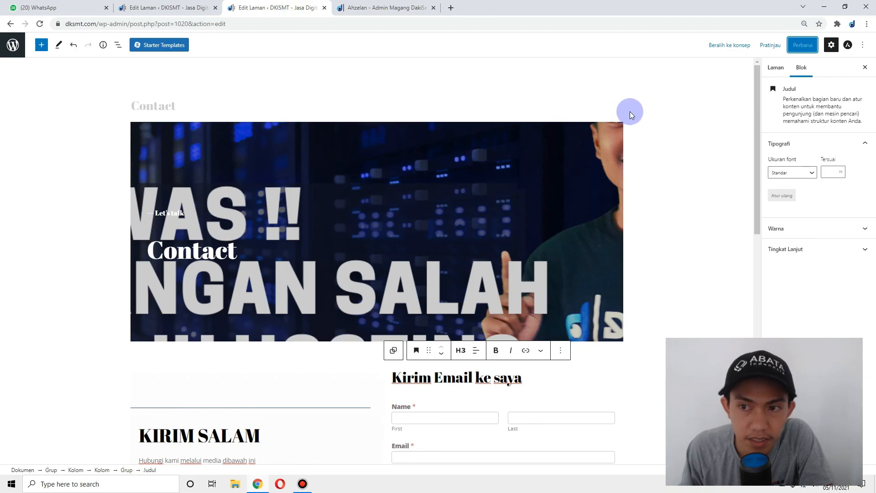
pyautogui.click(197, 5)
pyautogui.click(302, 484)
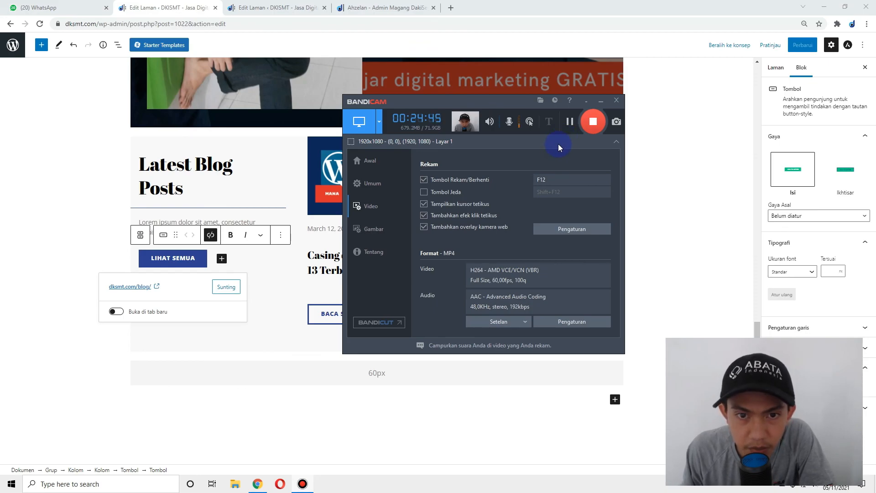
pyautogui.moveTo(449, 101); pyautogui.dragTo(421, 103)
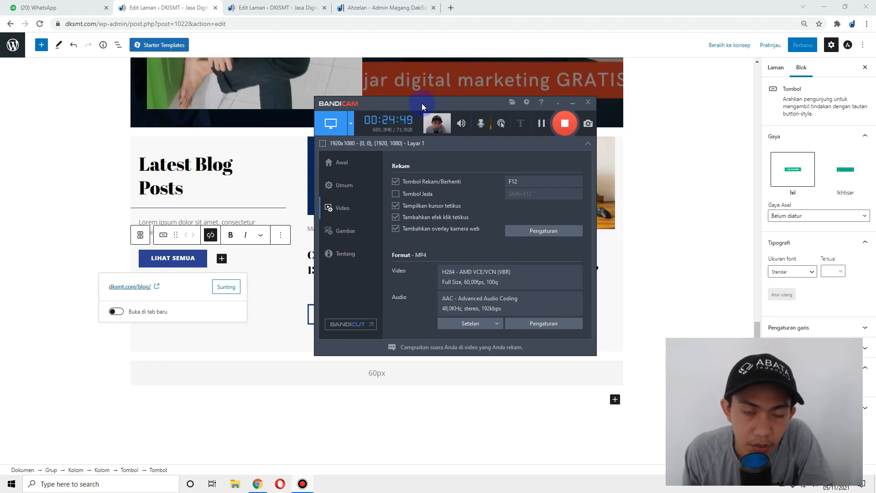